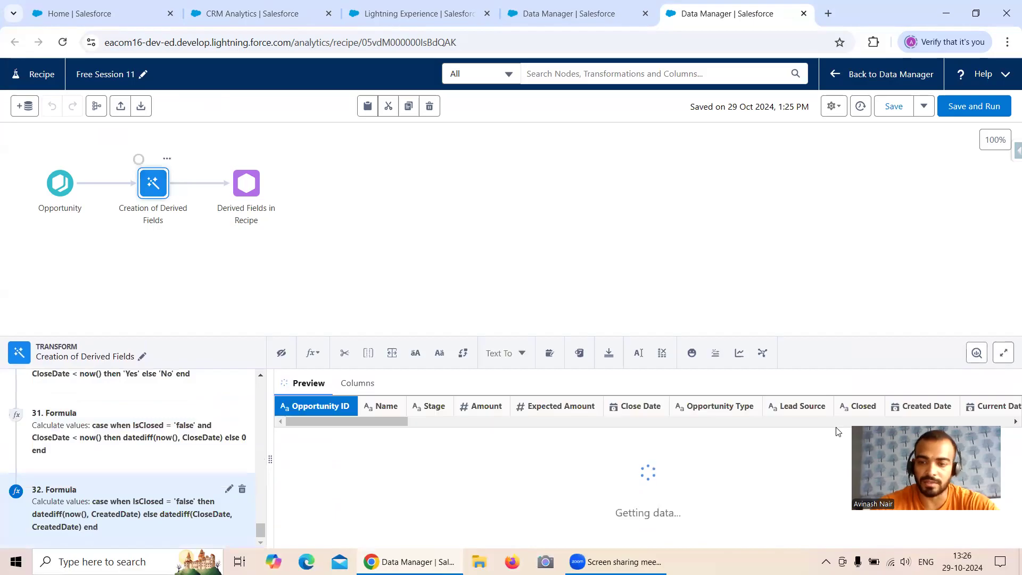
Search the recipe page for CloseDate and go through its matches
left_click_drag(919, 376, 885, 229)
left_click_drag(372, 542, 996, 493)
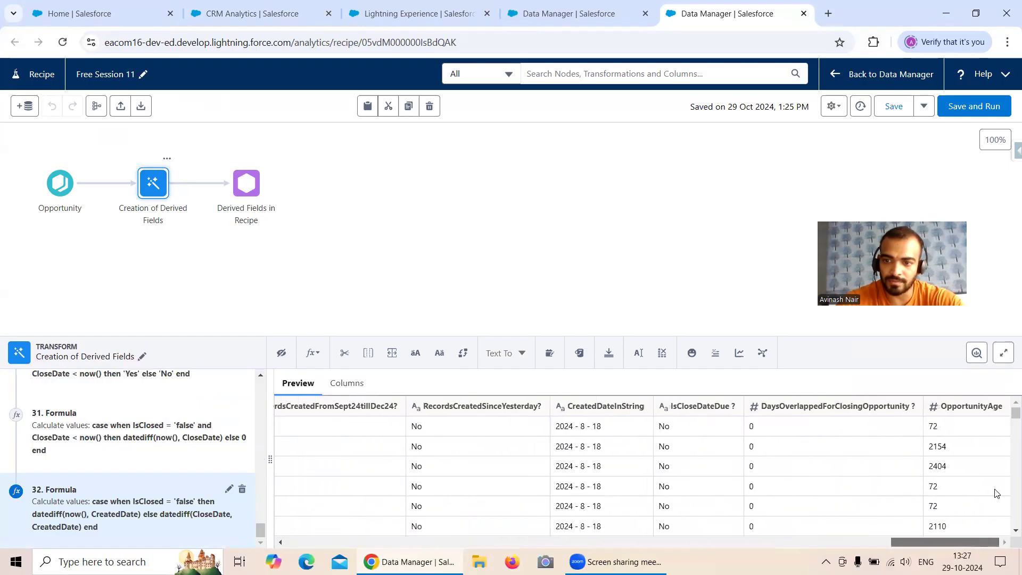
left_click_drag(967, 547, 992, 538)
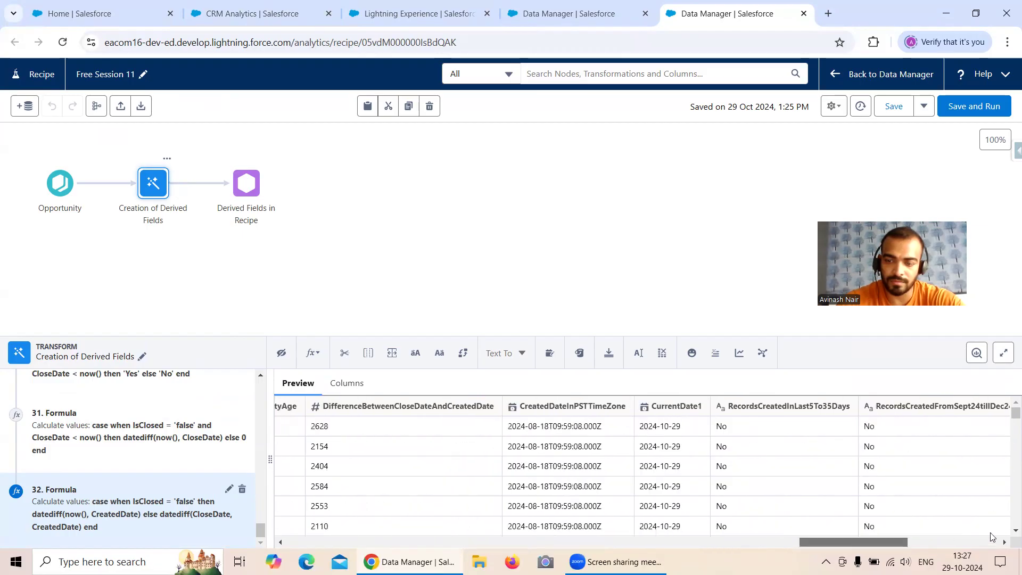
key("ctrl+f")
type("Close")
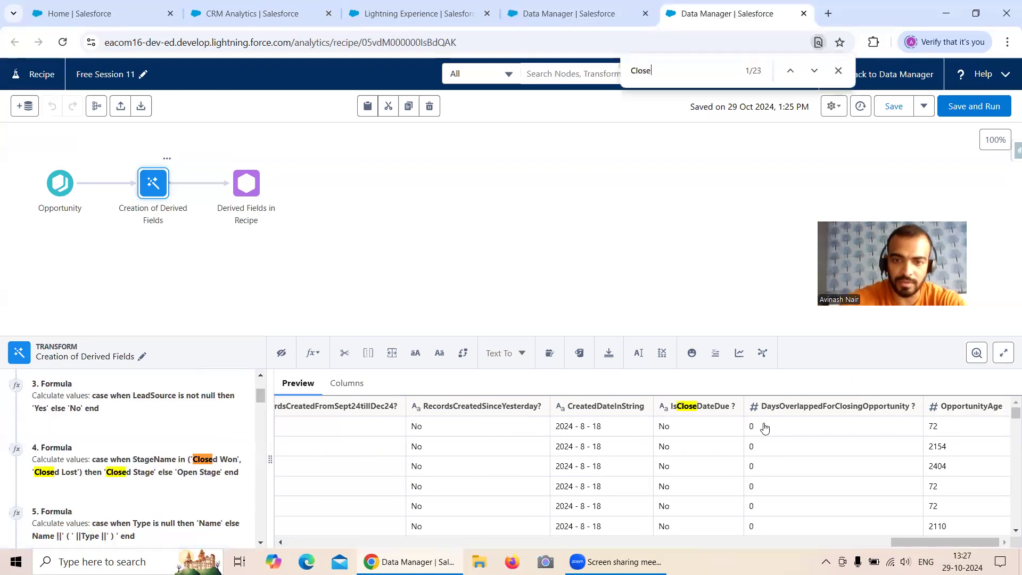
type("Date")
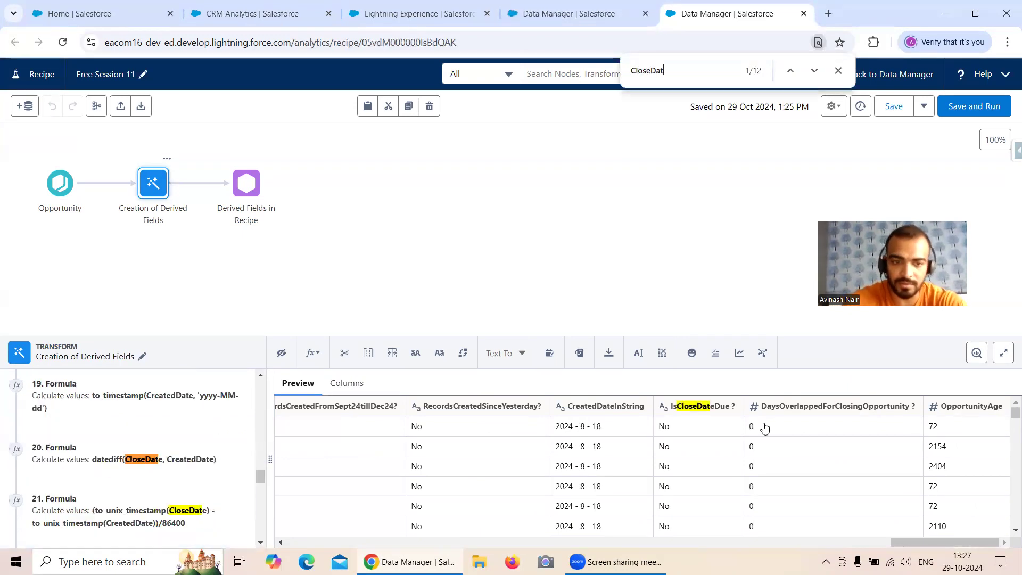
left_click(817, 72)
left_click(818, 72)
left_click(818, 71)
left_click(818, 71)
double_click(818, 71)
left_click(819, 71)
double_click(818, 72)
left_click(819, 71)
left_click(818, 72)
left_click(818, 71)
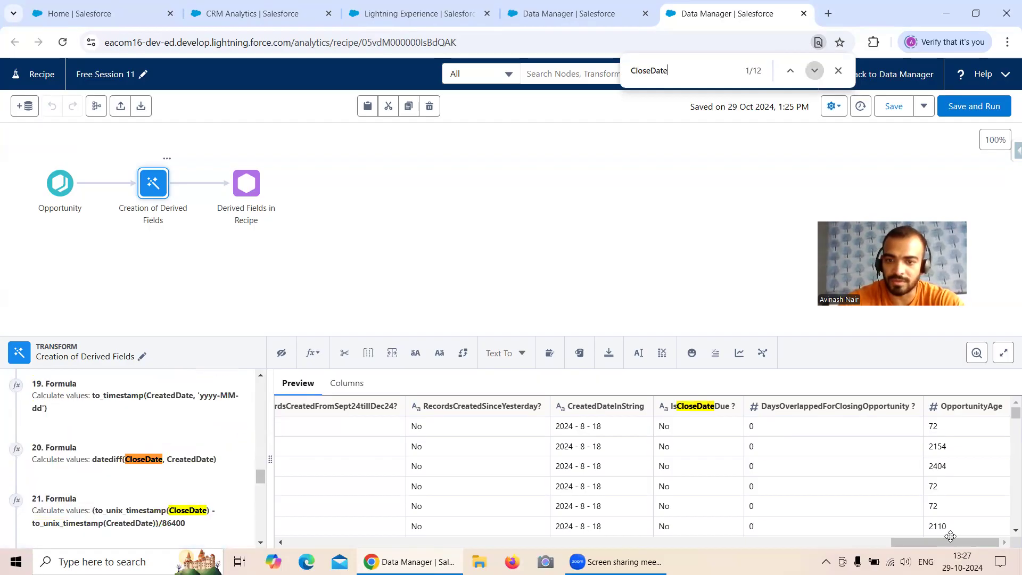
Select the Close Date column in the preview, start a custom formula on it and close the page search
left_click_drag(974, 542, 394, 549)
left_click(373, 407)
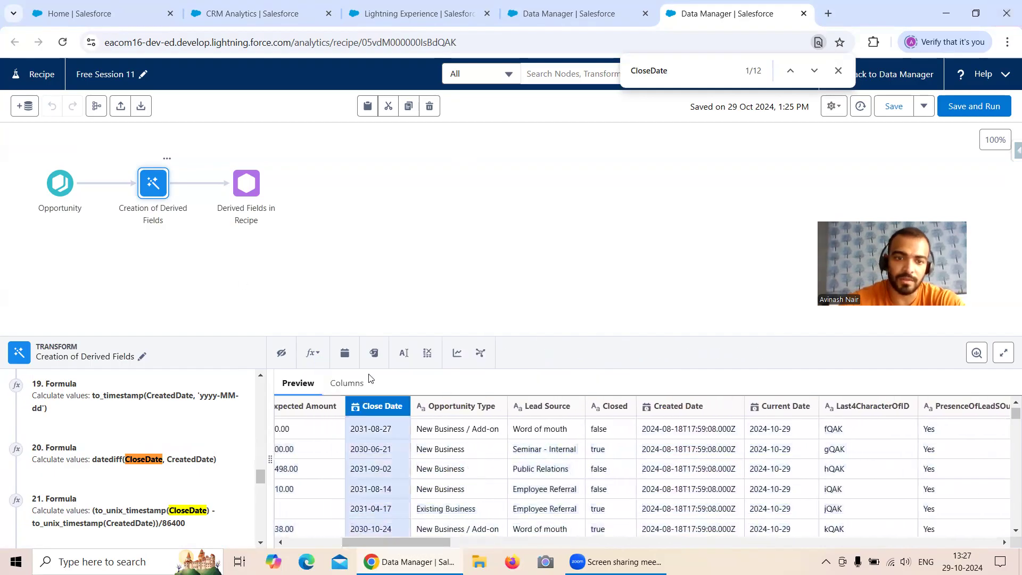
left_click(311, 355)
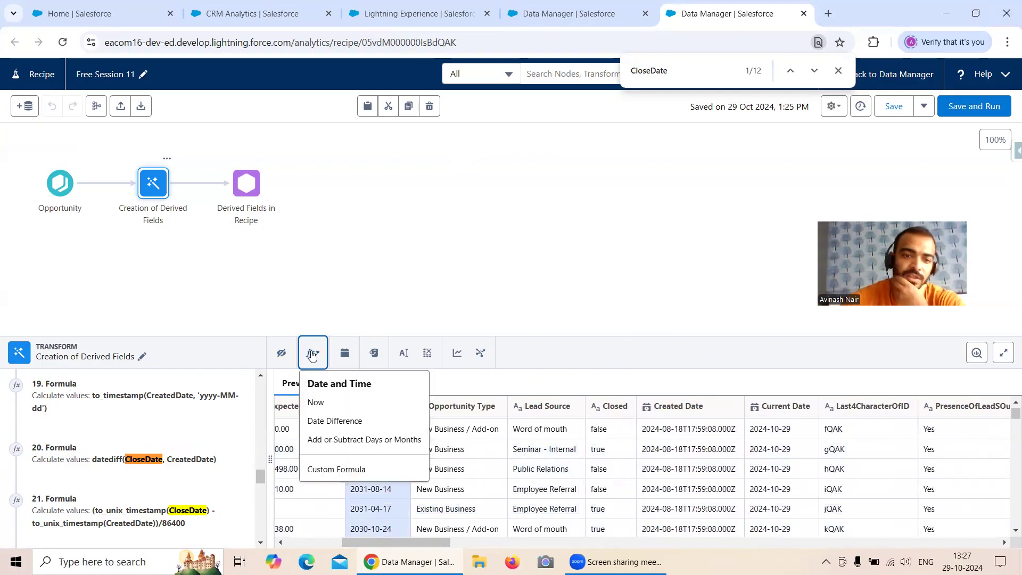
left_click(339, 471)
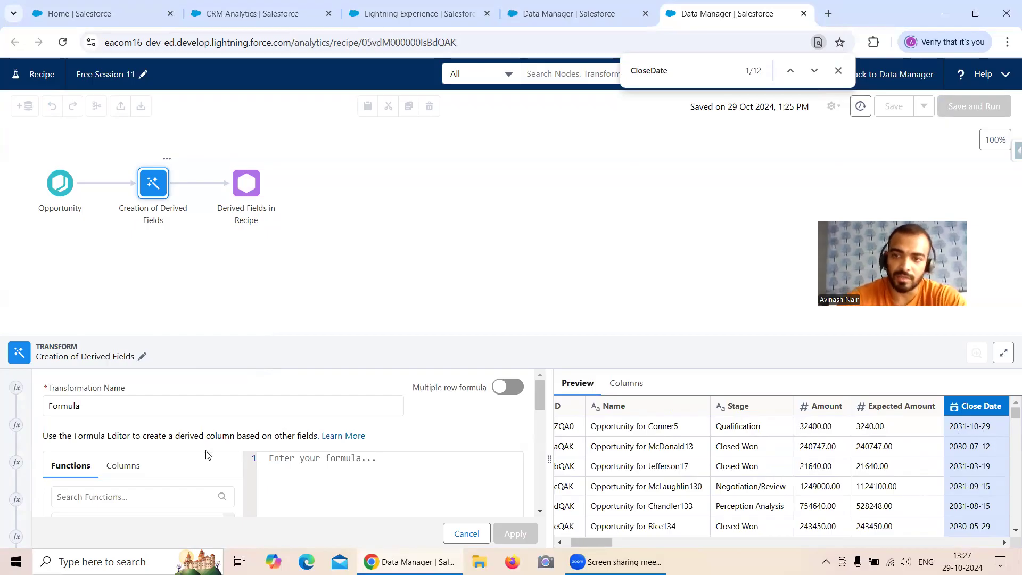
left_click(837, 70)
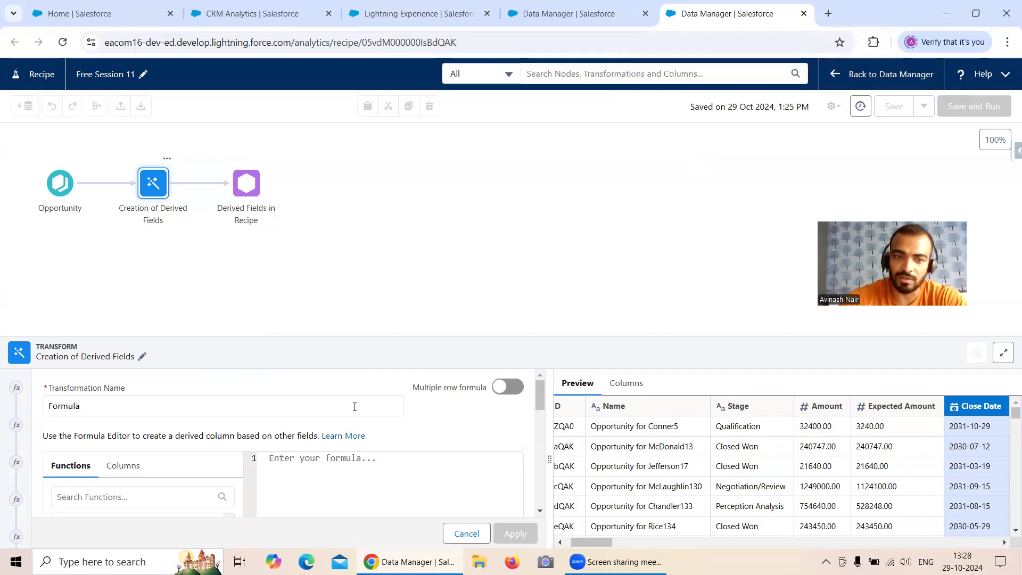
Search the formula functions for "date" and insert DATE_TRUNC into the formula
left_click(296, 460)
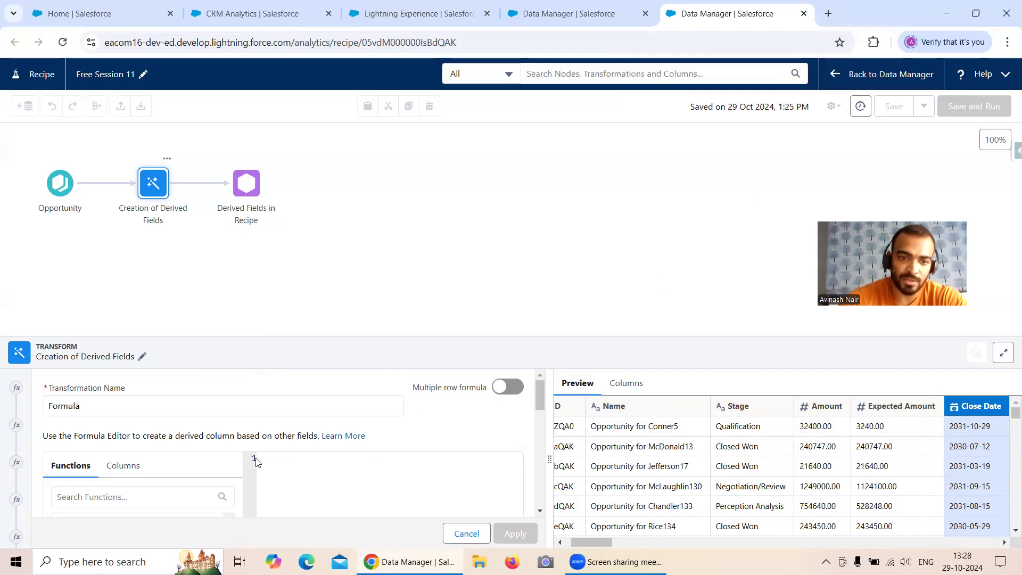
scroll(298, 436, "down", 1)
left_click_drag(539, 404, 540, 405)
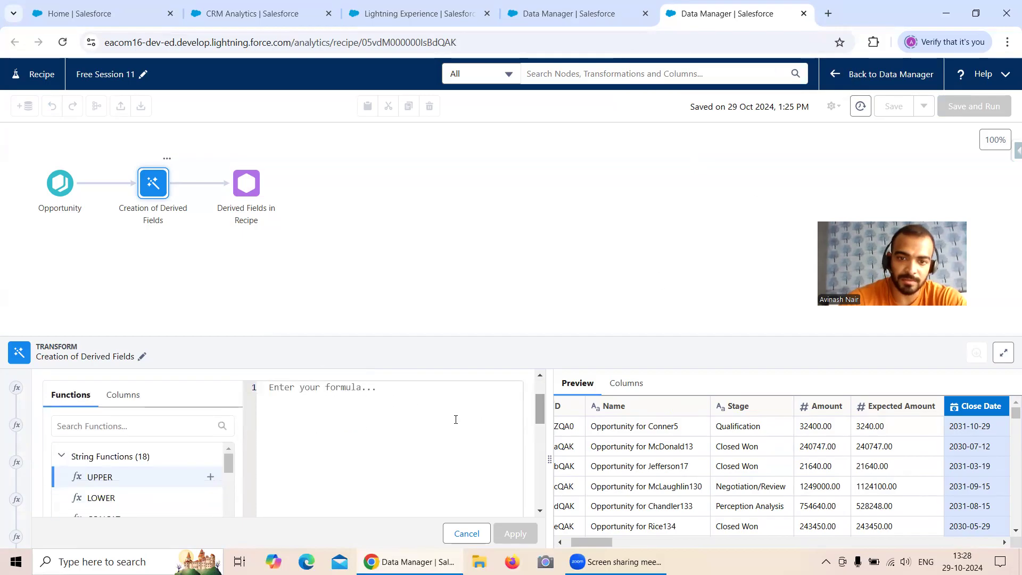
scroll(228, 447, "down", 2)
left_click(133, 427)
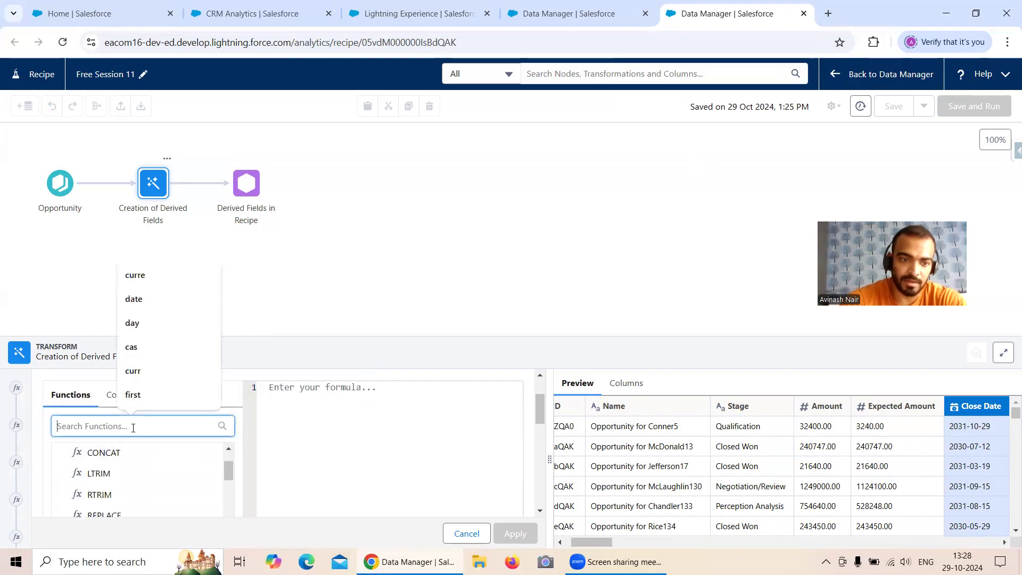
type("date")
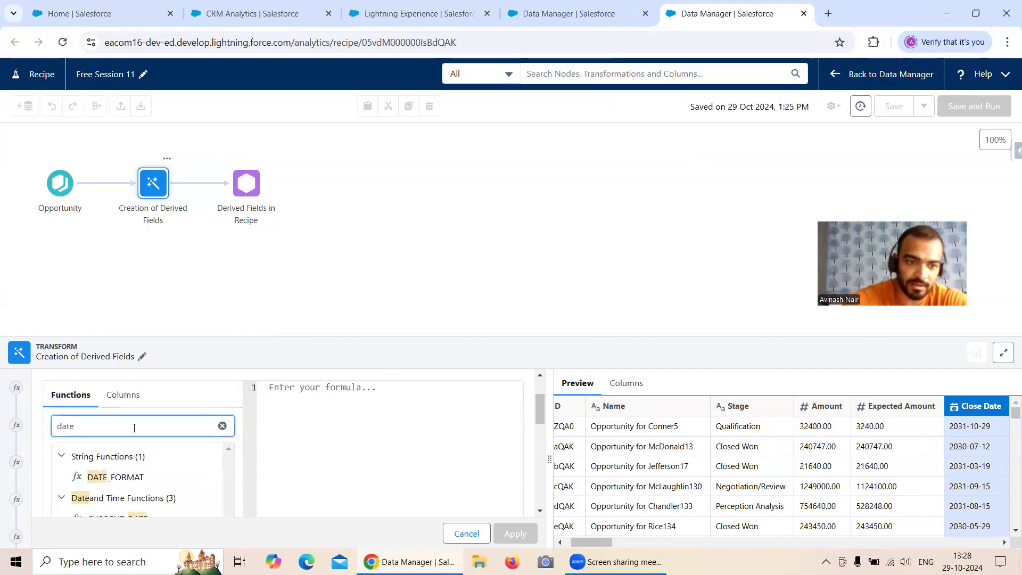
scroll(170, 436, "down", 2)
scroll(160, 436, "down", 2)
left_click(128, 429)
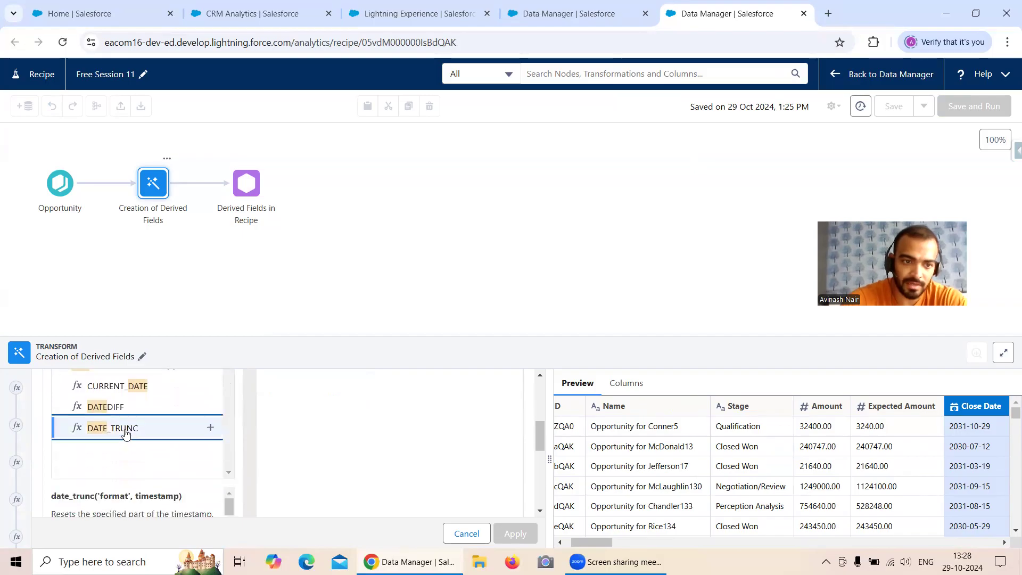
Copy the date_trunc syntax and description and paste them at the end of the new 13 notes in Notepad++
scroll(210, 434, "down", 2)
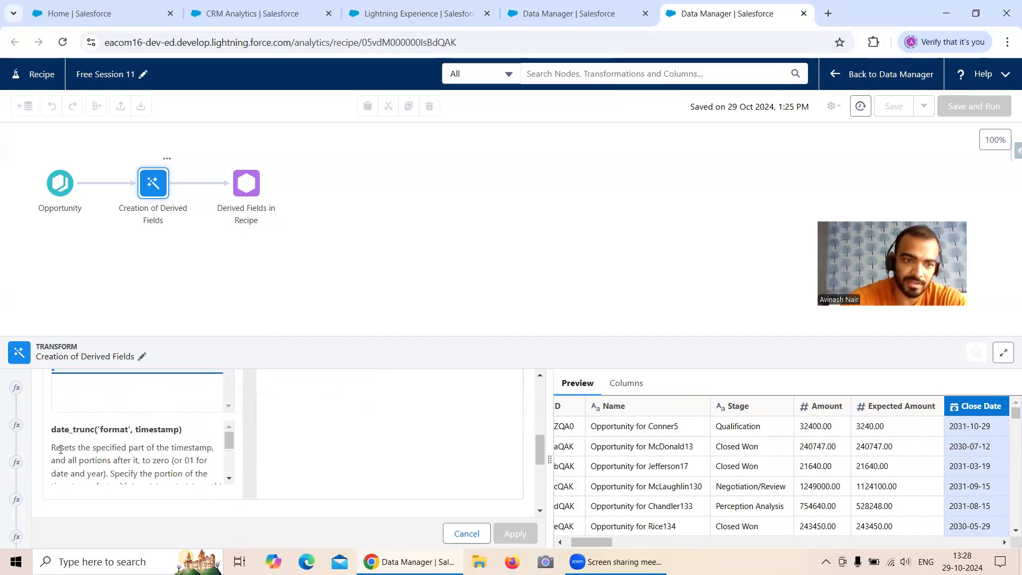
scroll(214, 450, "down", 2)
scroll(214, 450, "up", 2)
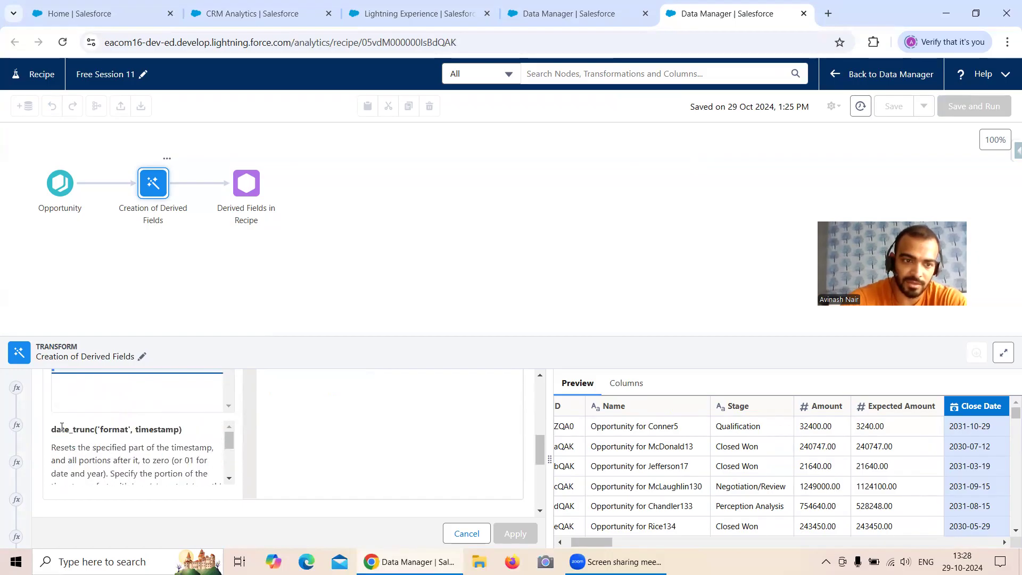
left_click_drag(51, 429, 123, 467)
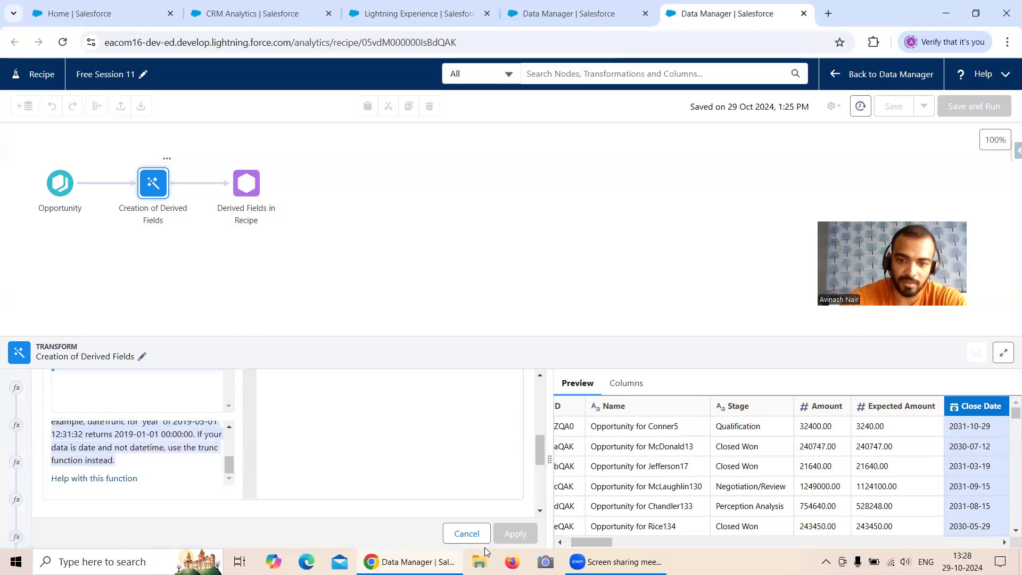
left_click(131, 561)
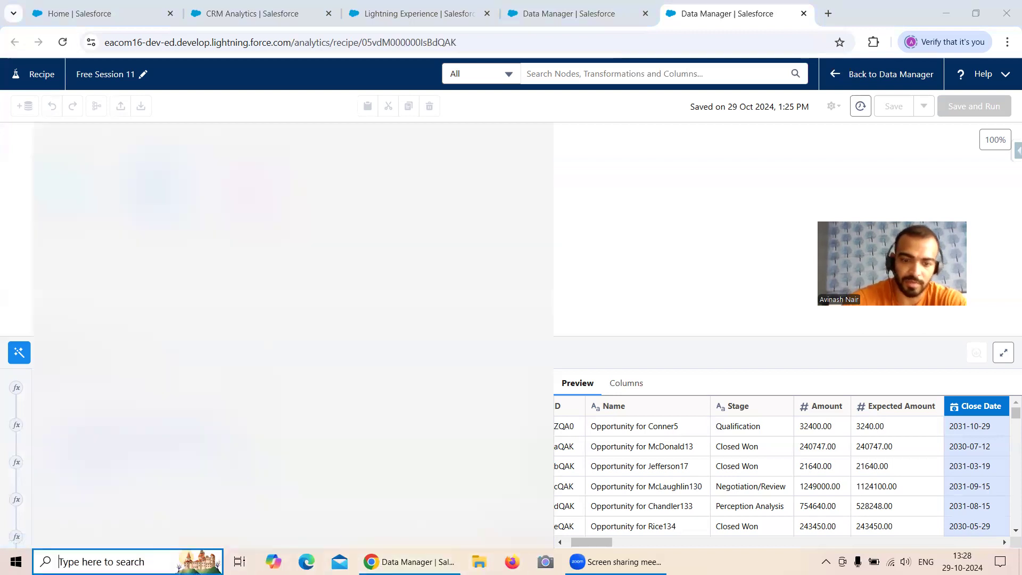
type("note")
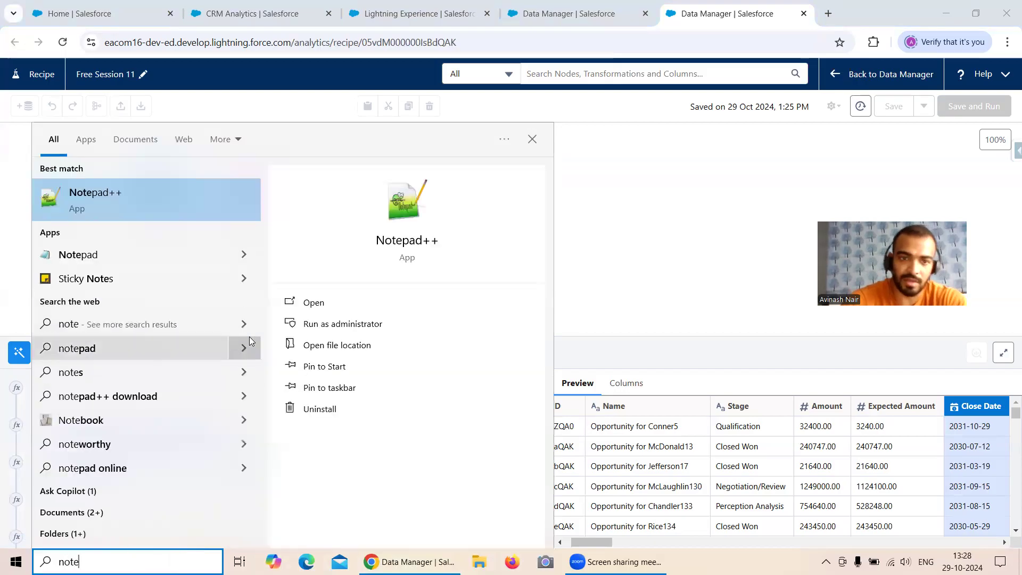
left_click(311, 303)
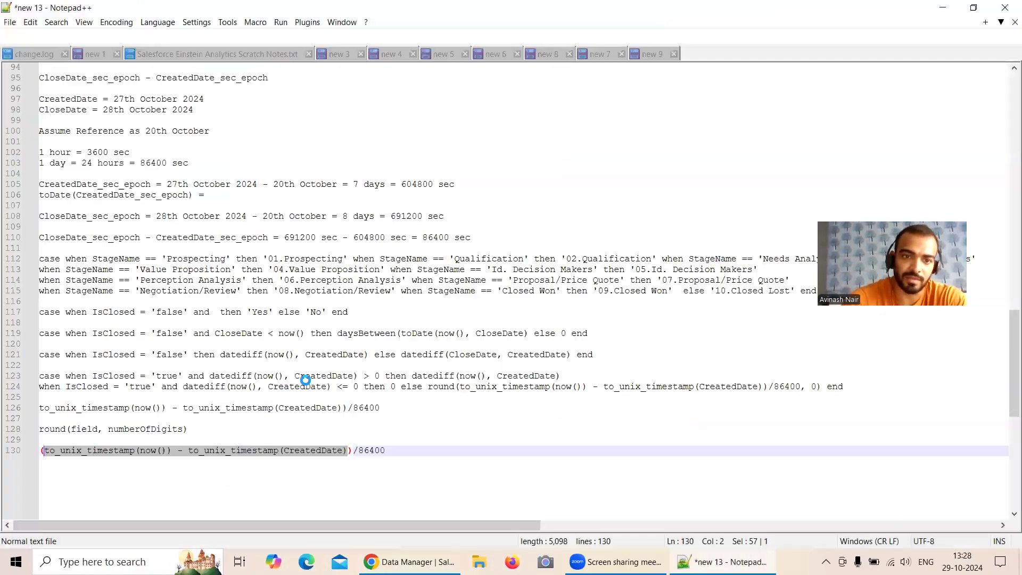
key("Return")
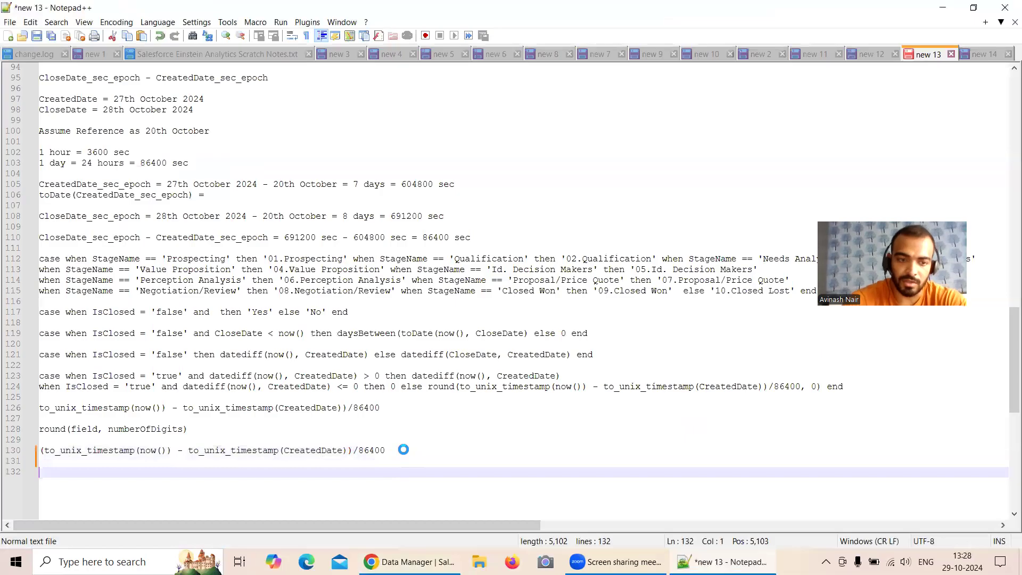
key("ctrl+v")
left_click_drag(568, 528, 48, 515)
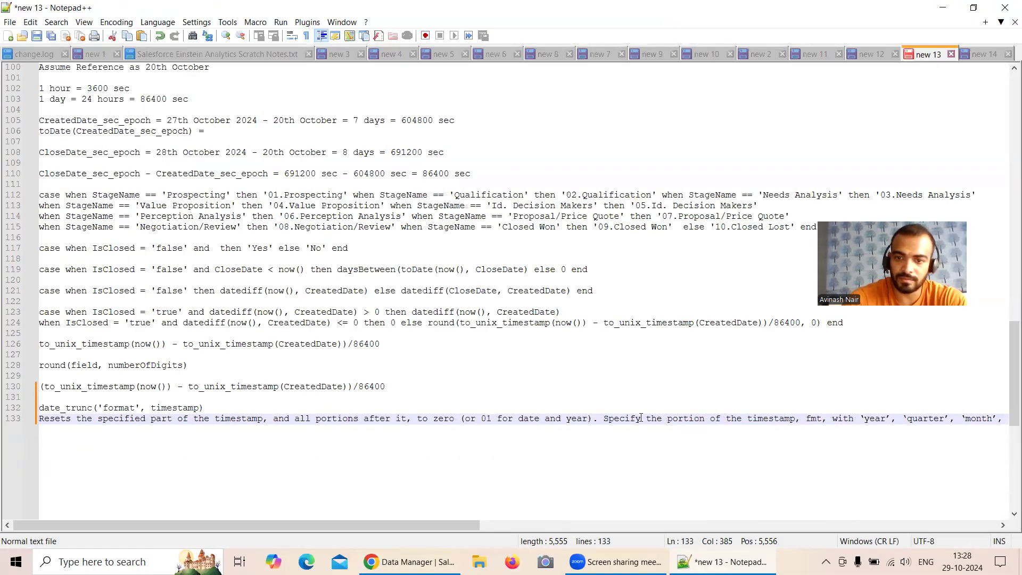
Split the pasted date_trunc description into separate lines before "Specify the portion" and before "For example"
left_click(608, 418)
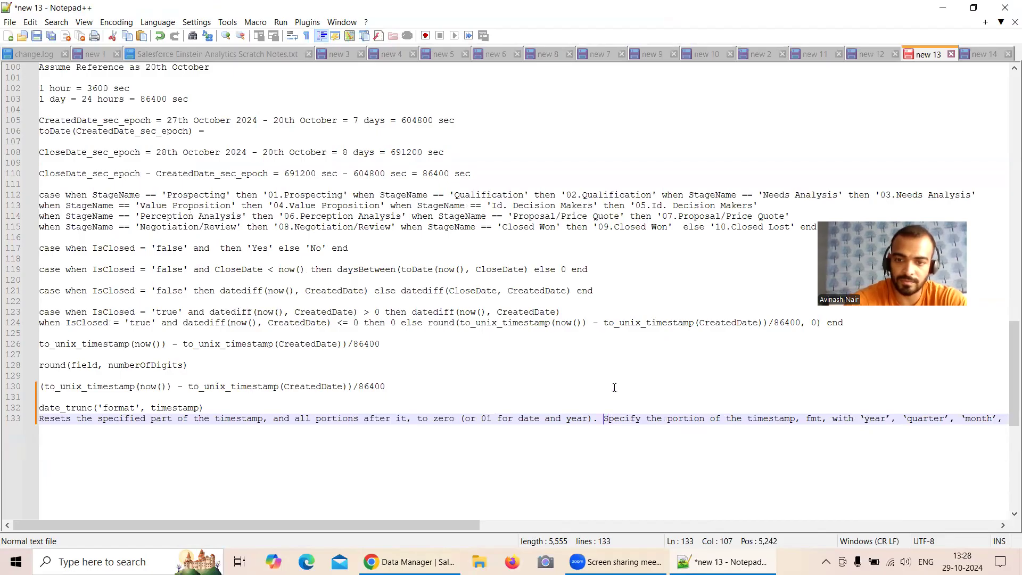
key("Return")
left_click(687, 429)
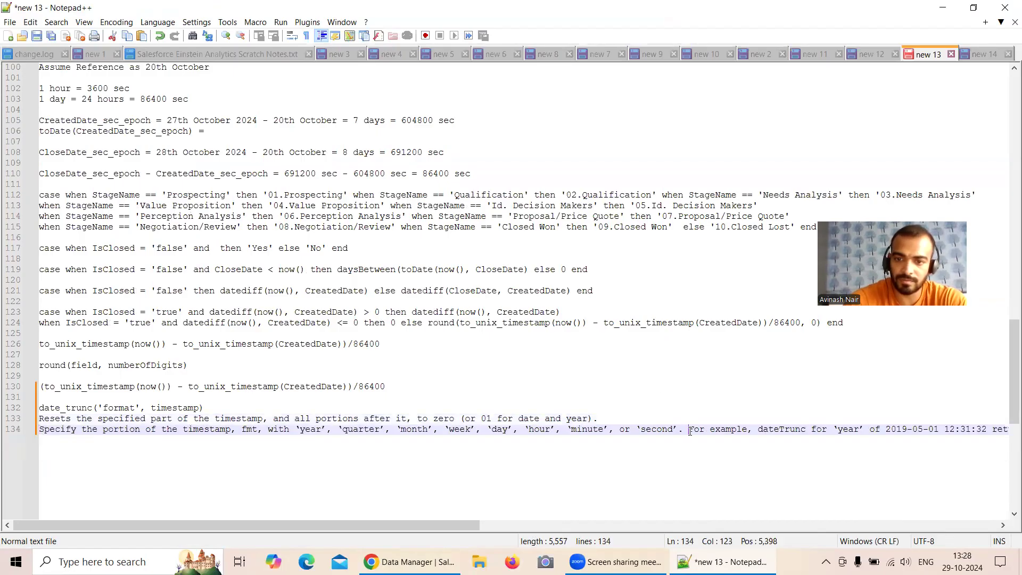
key("Return")
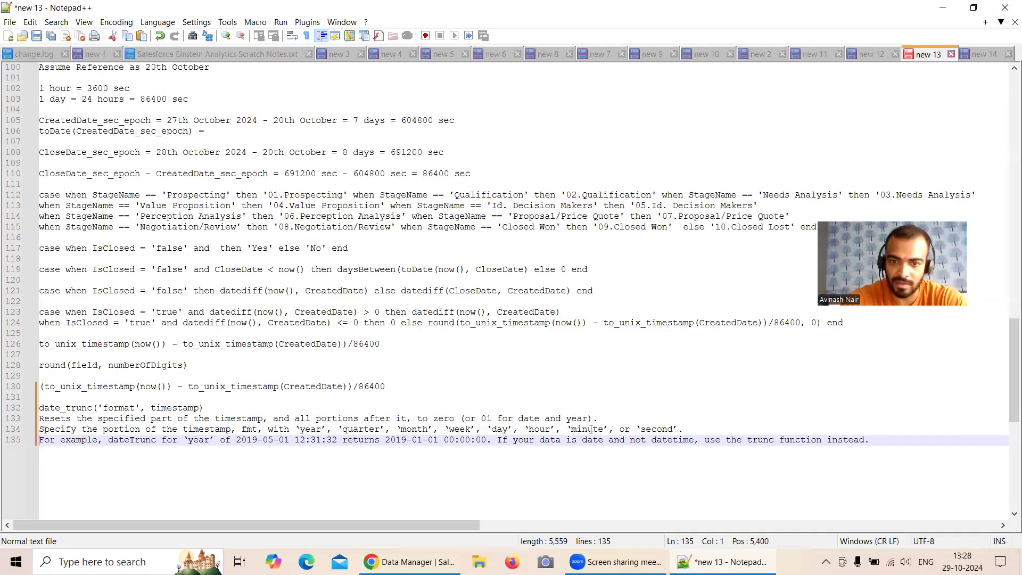
Examine the date_trunc notes on the year example, date versus datetime data, and the reset value for date and year
double_click(193, 440)
left_click_drag(238, 441, 491, 440)
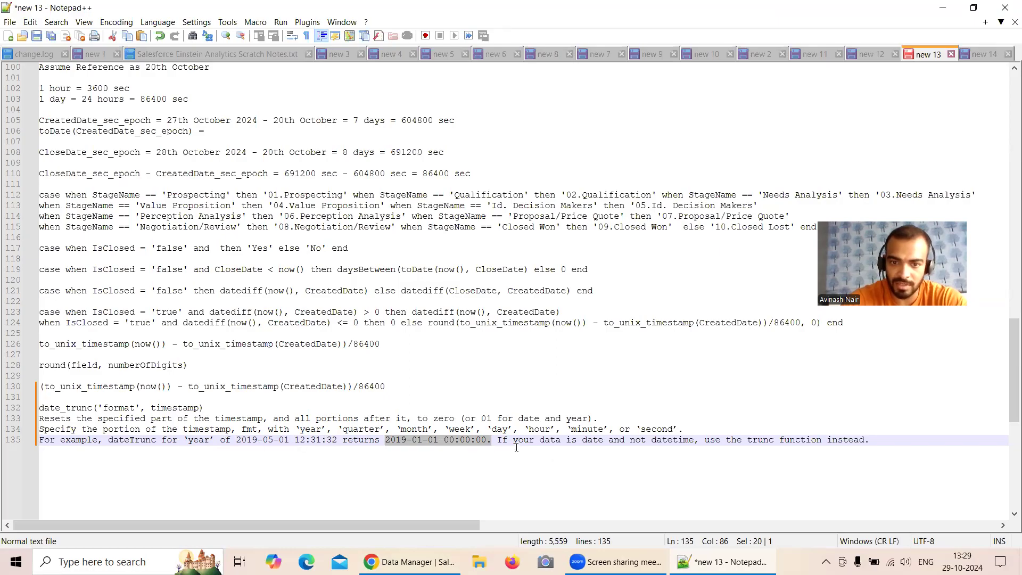
left_click_drag(523, 442, 681, 441)
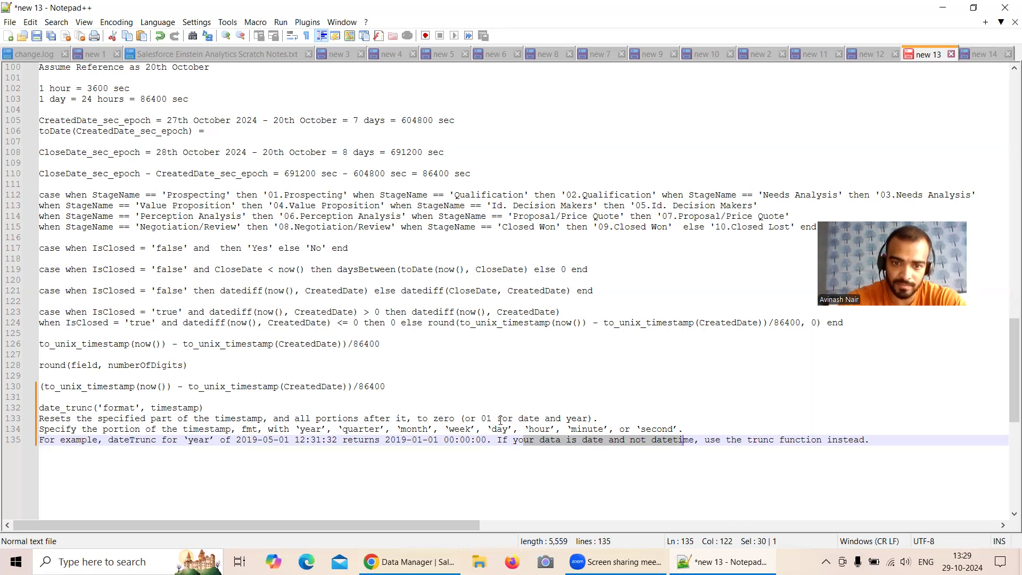
left_click_drag(484, 419, 588, 421)
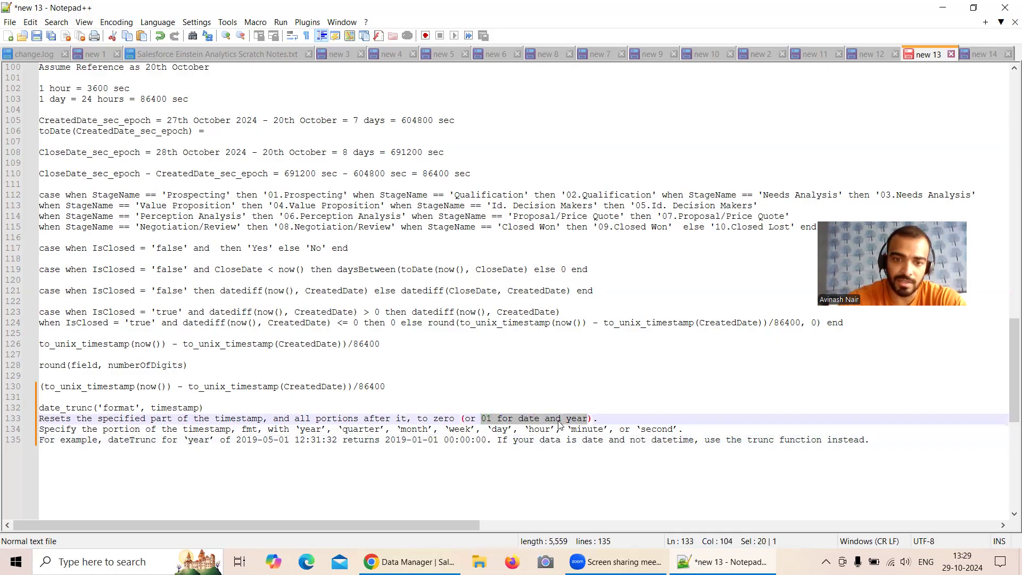
Return to the recipe in Chrome and replace the format argument of date_trunc with 'month'
mouse_move(409, 562)
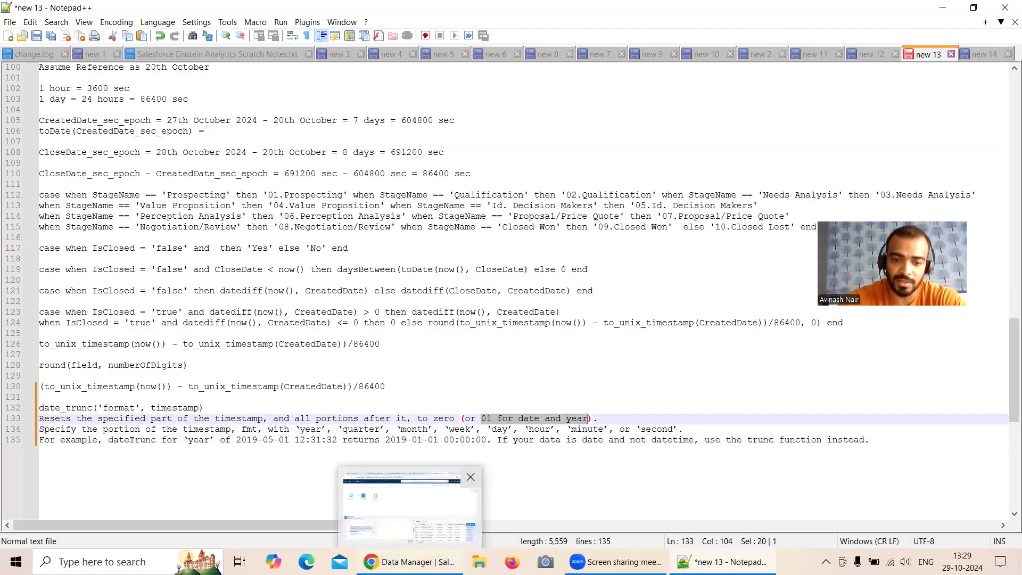
left_click(410, 503)
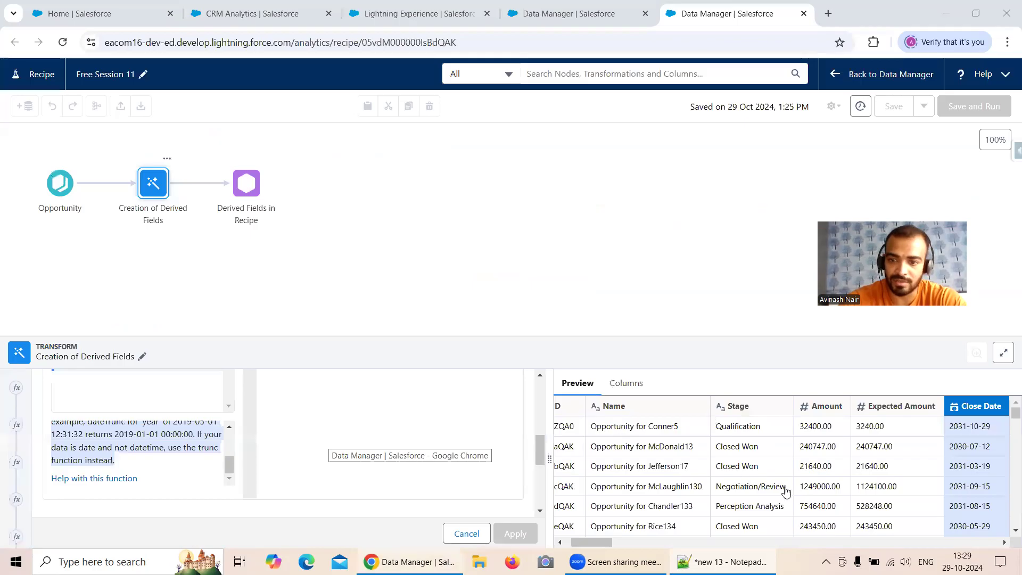
left_click_drag(601, 543, 638, 545)
left_click(838, 410)
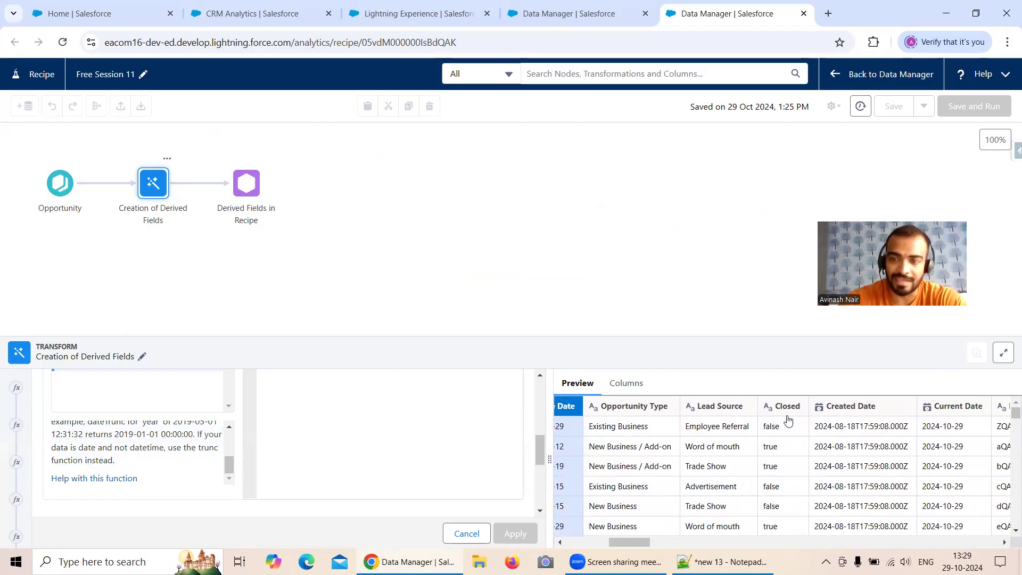
left_click_drag(540, 443, 539, 386)
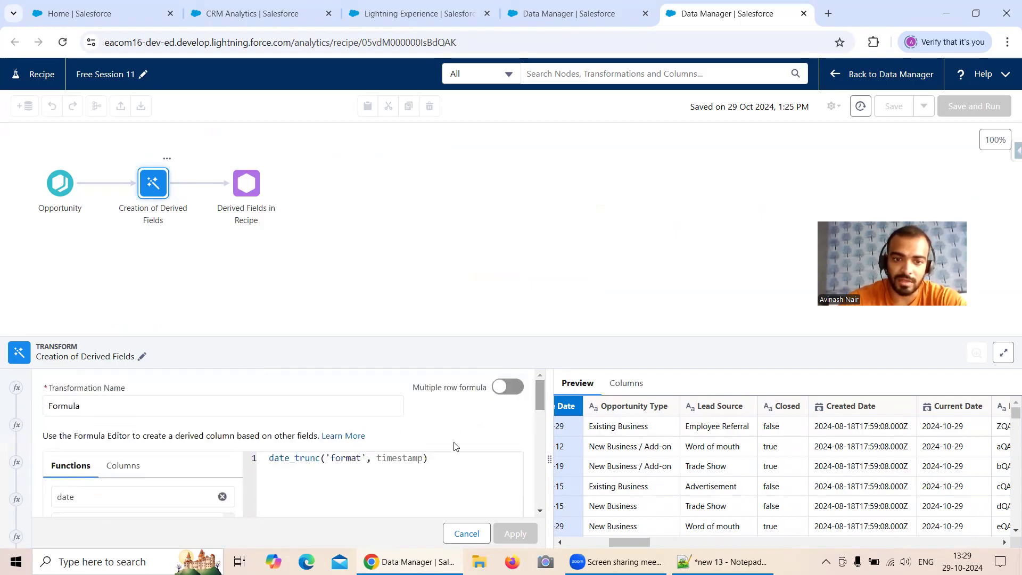
left_click(401, 457)
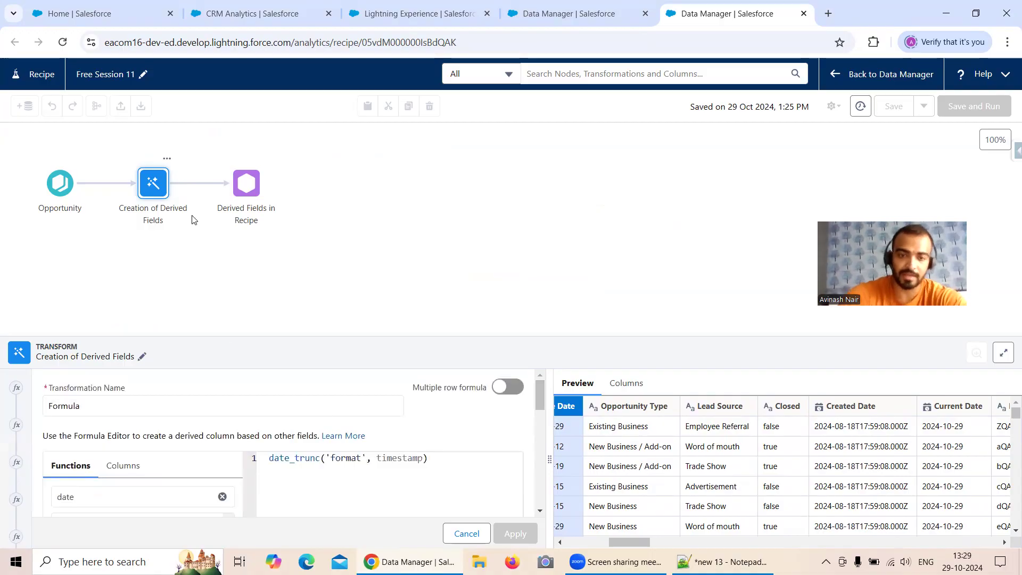
left_click_drag(362, 458, 331, 459)
key("BackSpace")
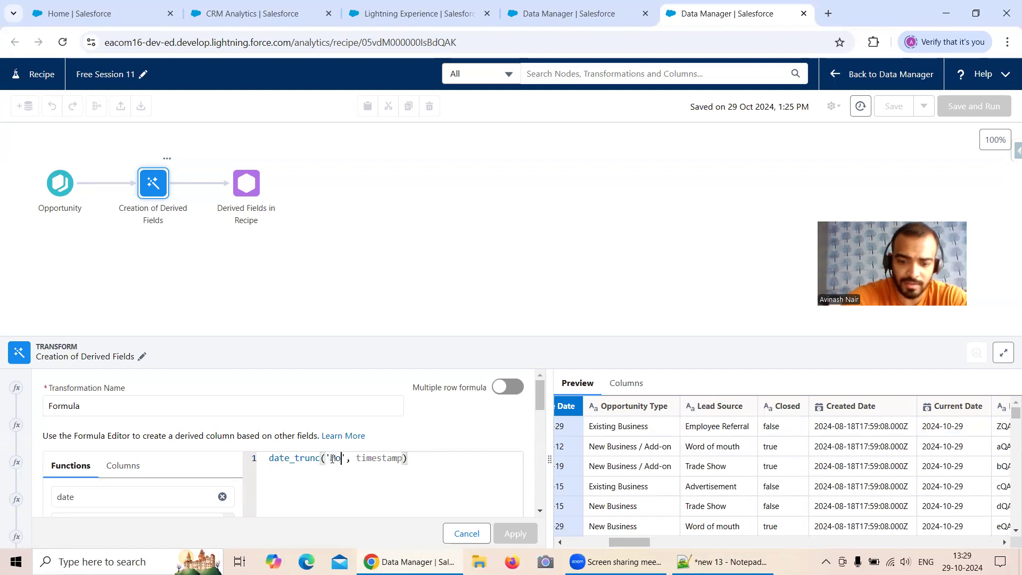
type("month")
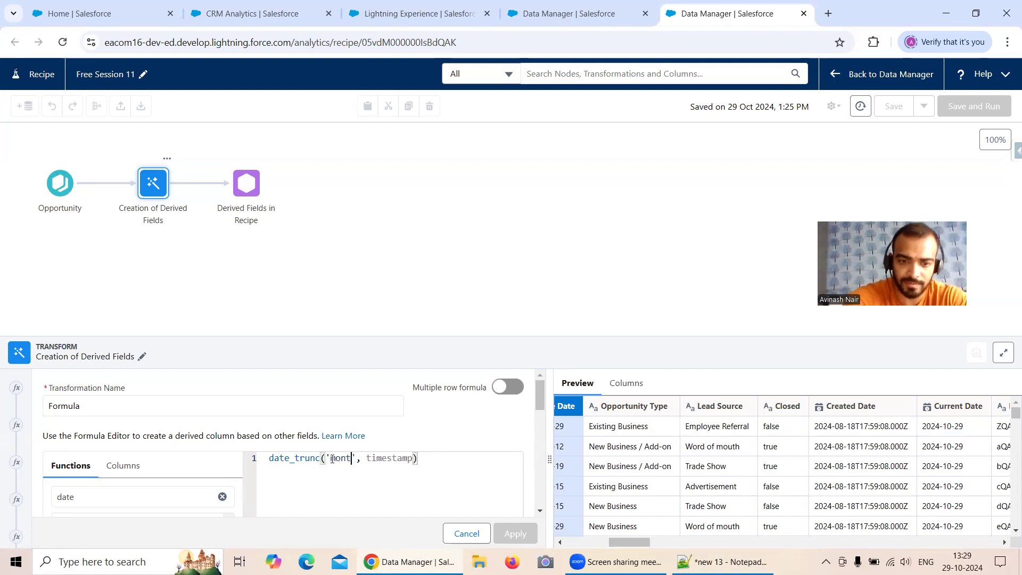
Check the date_trunc notes in Notepad++, return to the recipe in Chrome and replace the timestamp argument with CloseDate
left_click(724, 561)
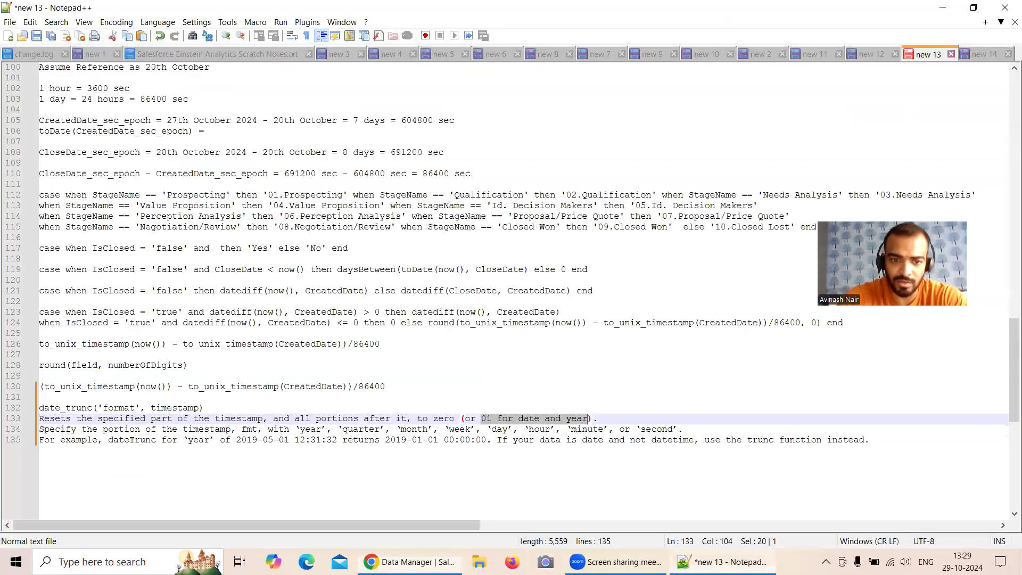
left_click(410, 561)
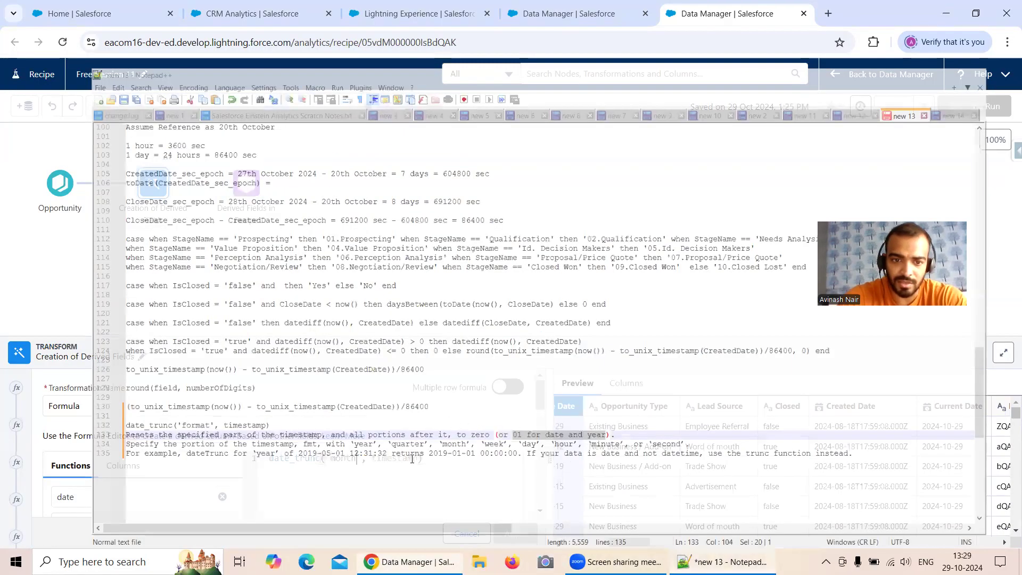
left_click_drag(418, 458, 372, 459)
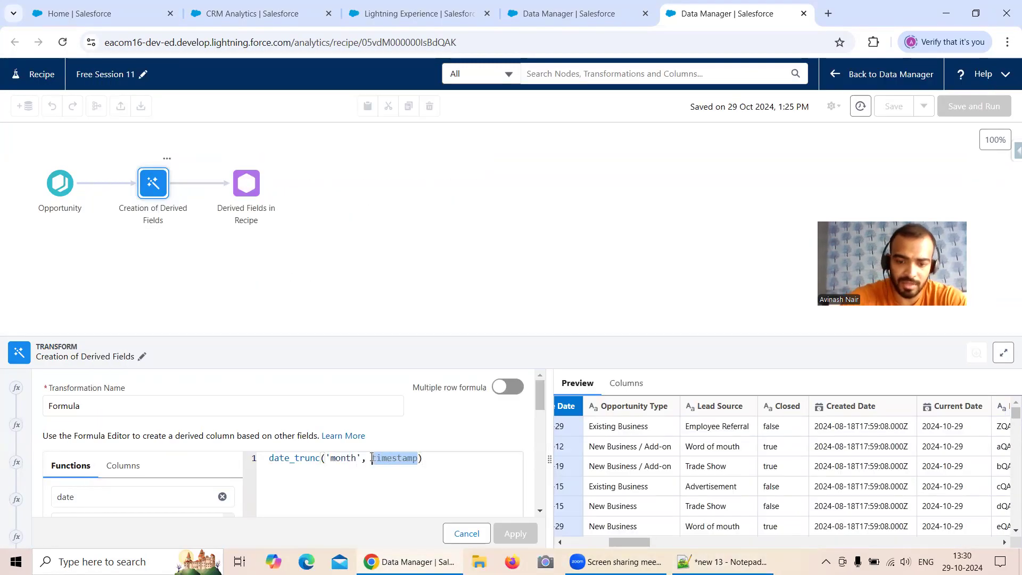
type("clos")
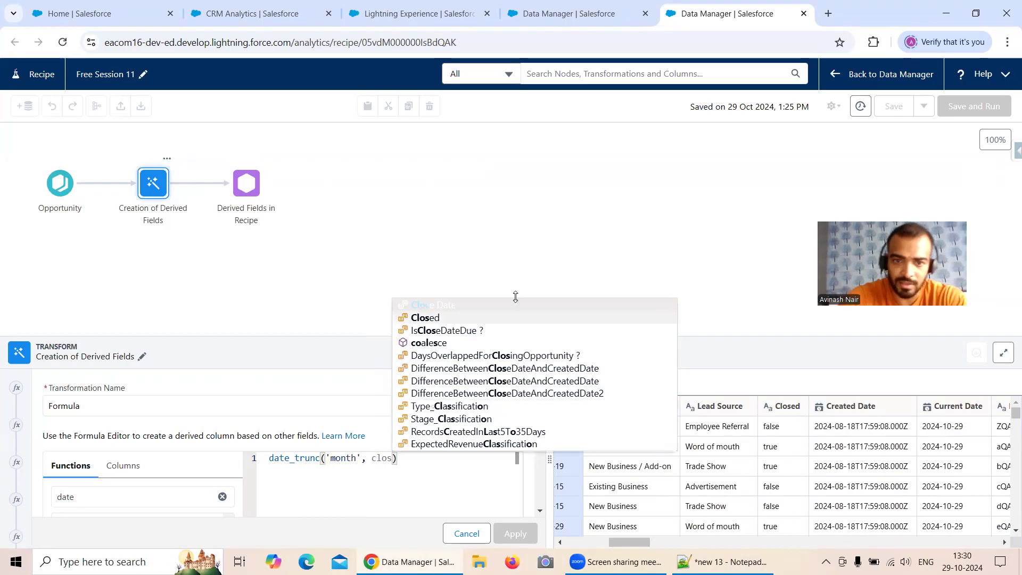
left_click(455, 306)
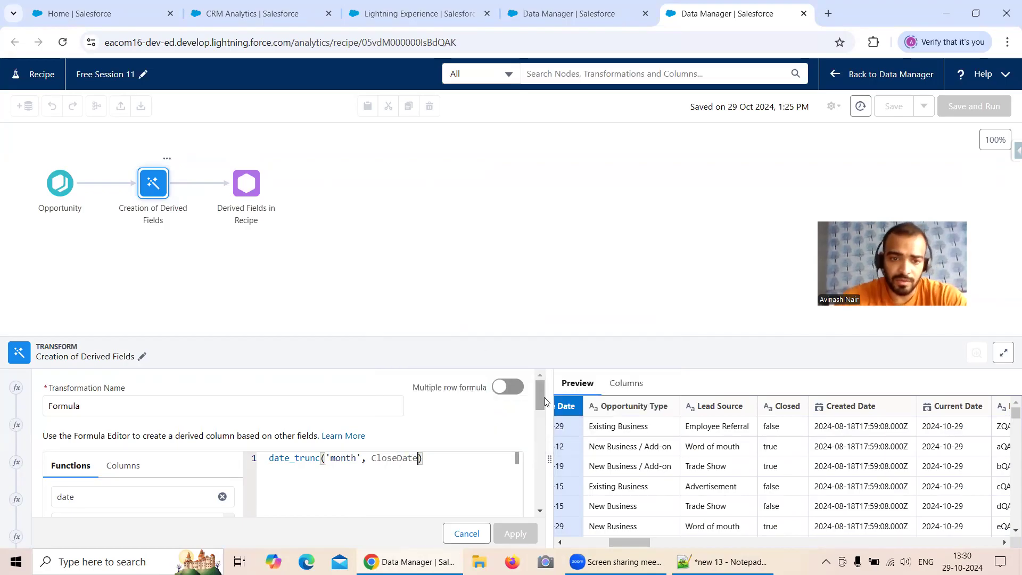
Set the formula's output type to Date Time with the date format yyyy-MM-dd'T'HH:mm:ss.SSS'Z'
left_click_drag(538, 399, 538, 481)
scroll(101, 429, "up", 2)
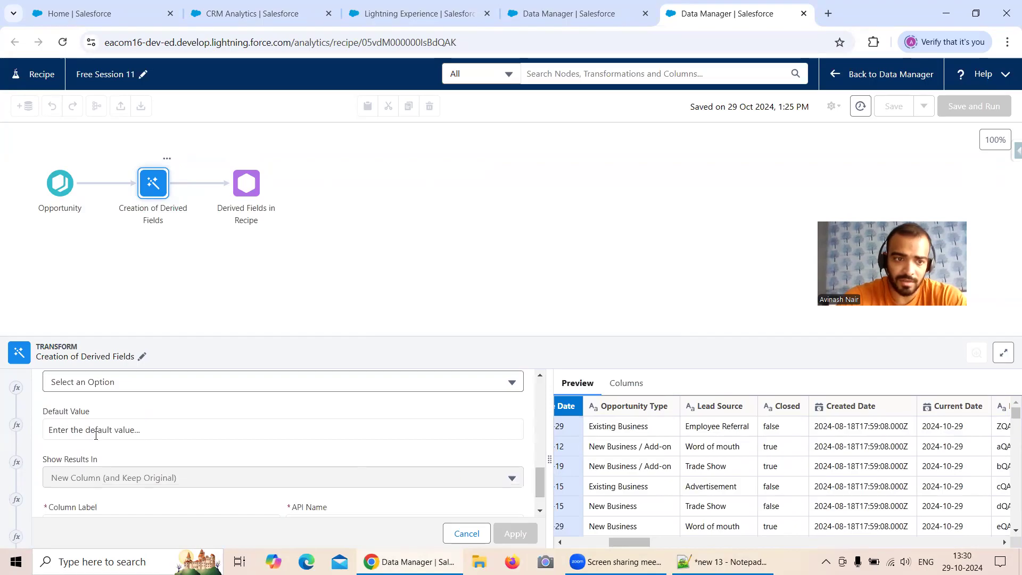
left_click(101, 442)
left_click(116, 393)
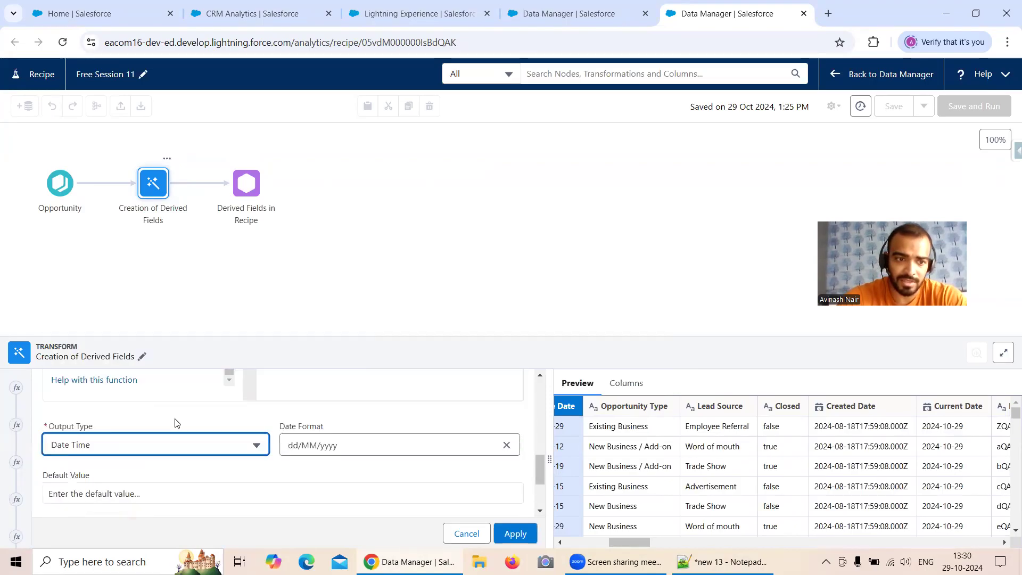
left_click(506, 450)
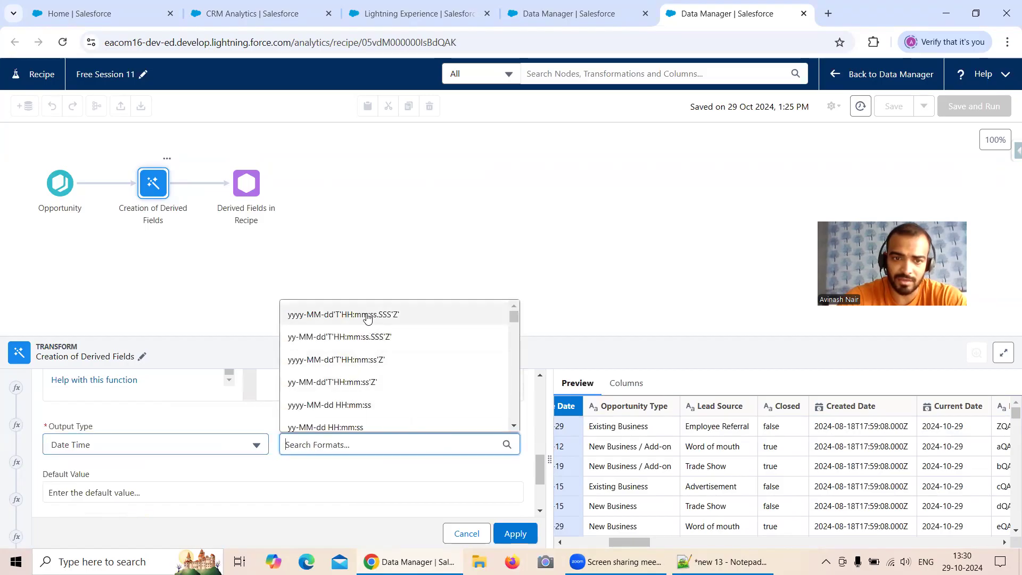
left_click(367, 315)
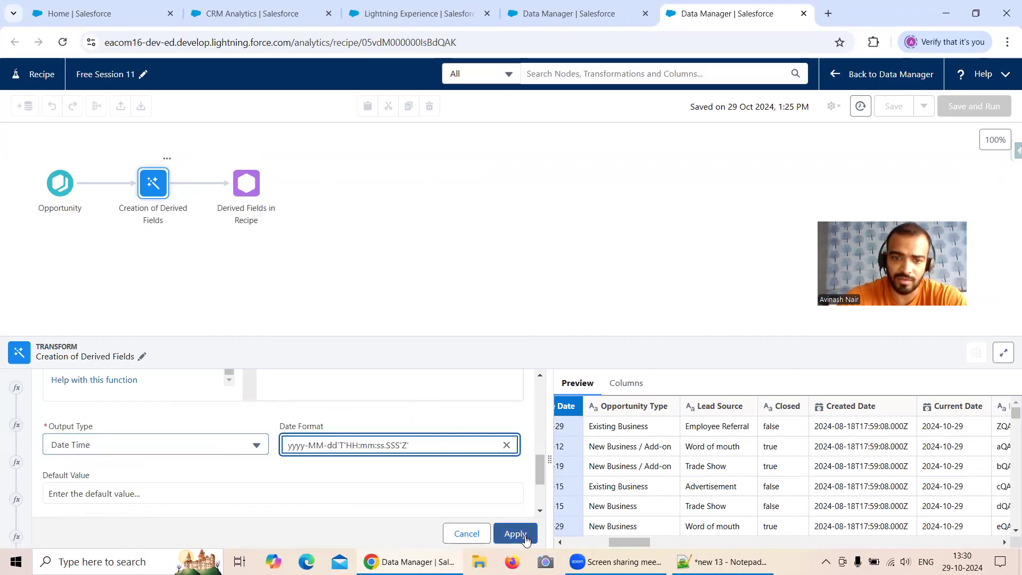
Enter FirstDayOfCreatedDate as both the column label and the API name, and apply the formula
scroll(539, 494, "down", 2)
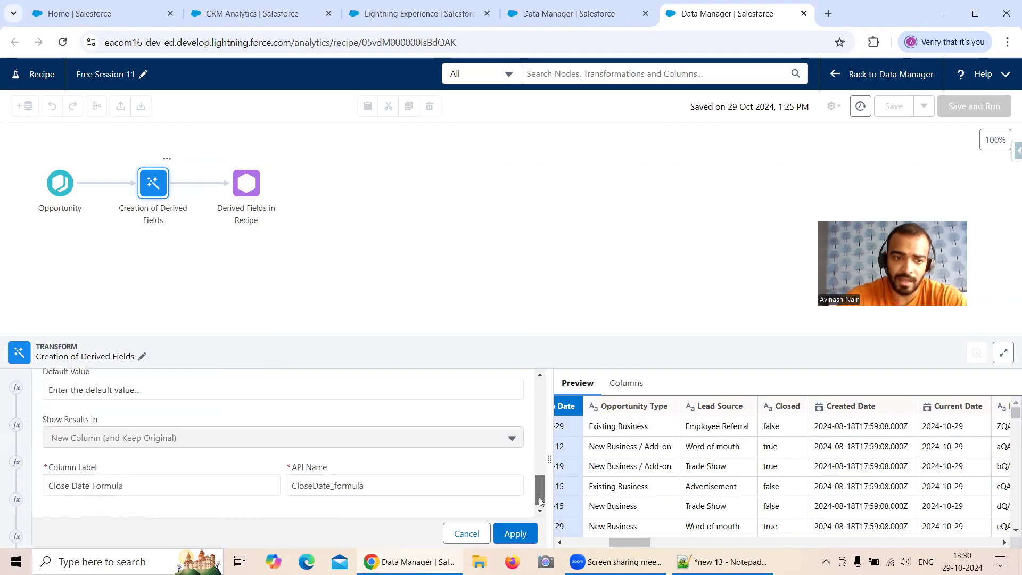
left_click_drag(123, 486, 42, 487)
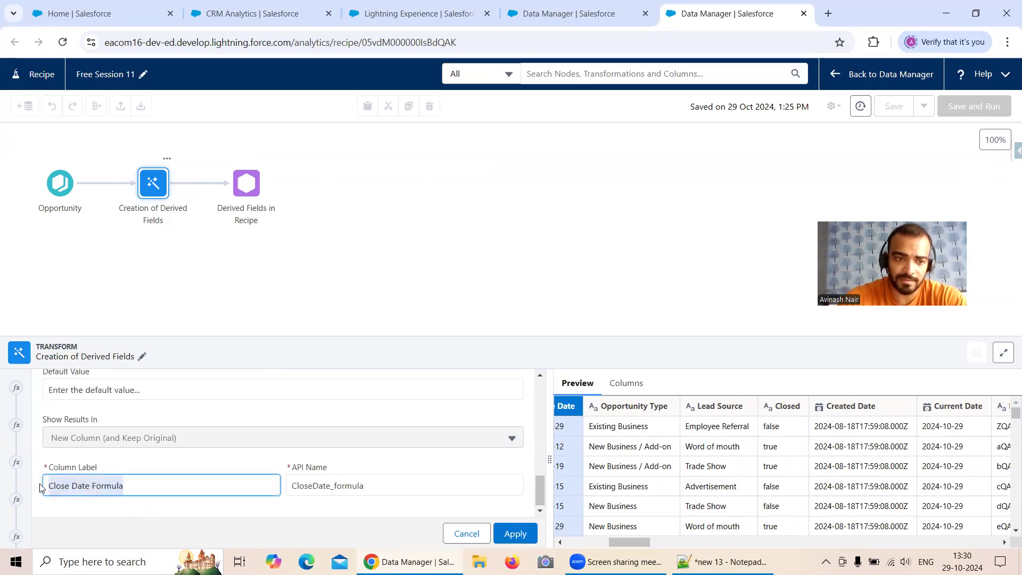
type("FirstDay")
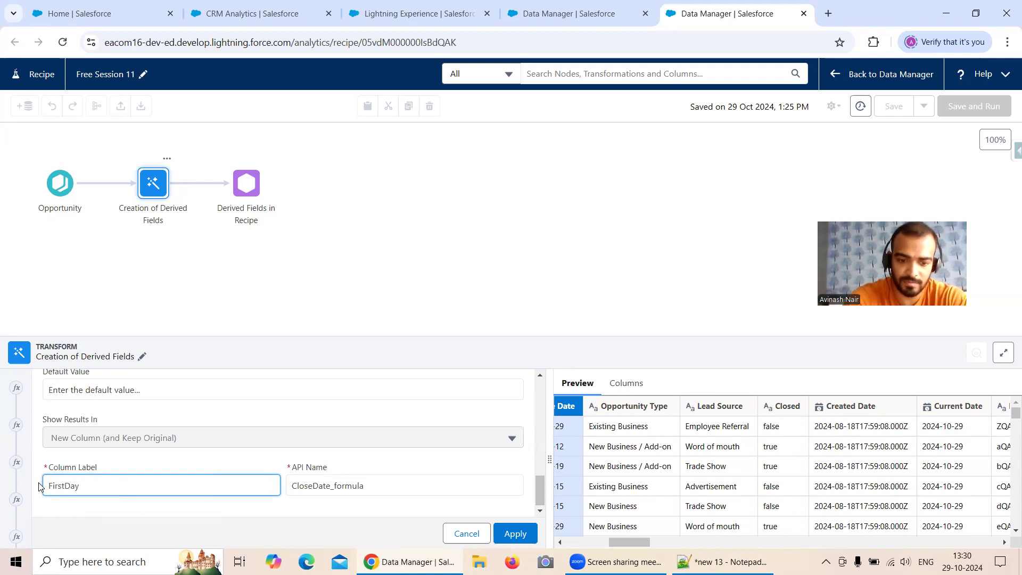
type("Of")
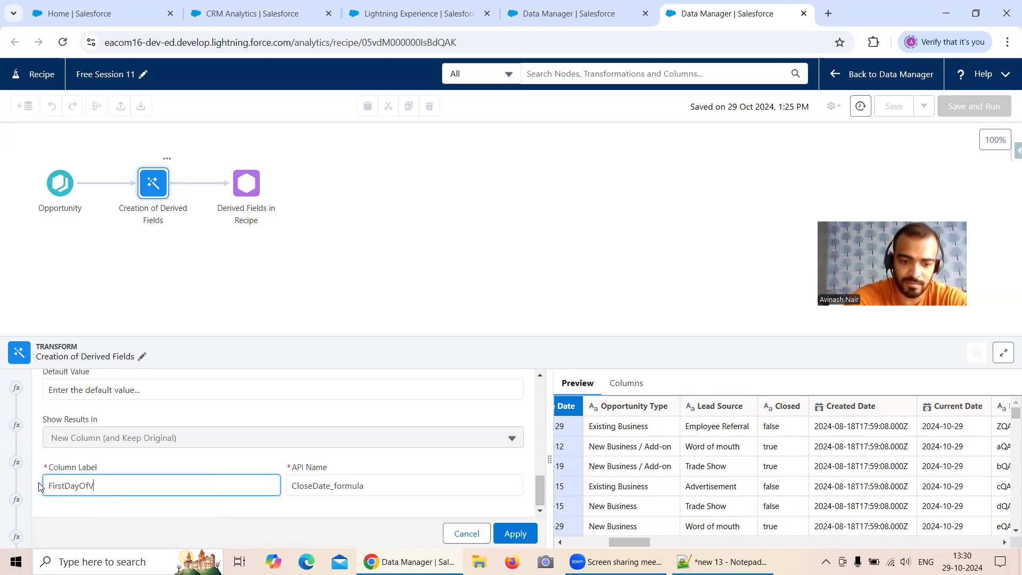
type("CreatedDate")
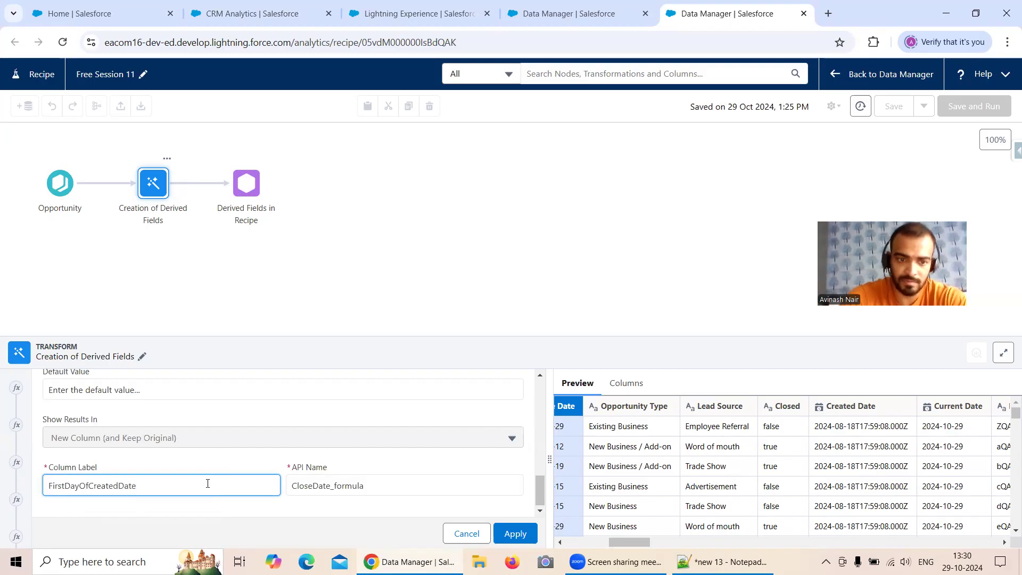
left_click_drag(207, 483, 23, 482)
key("ctrl+c")
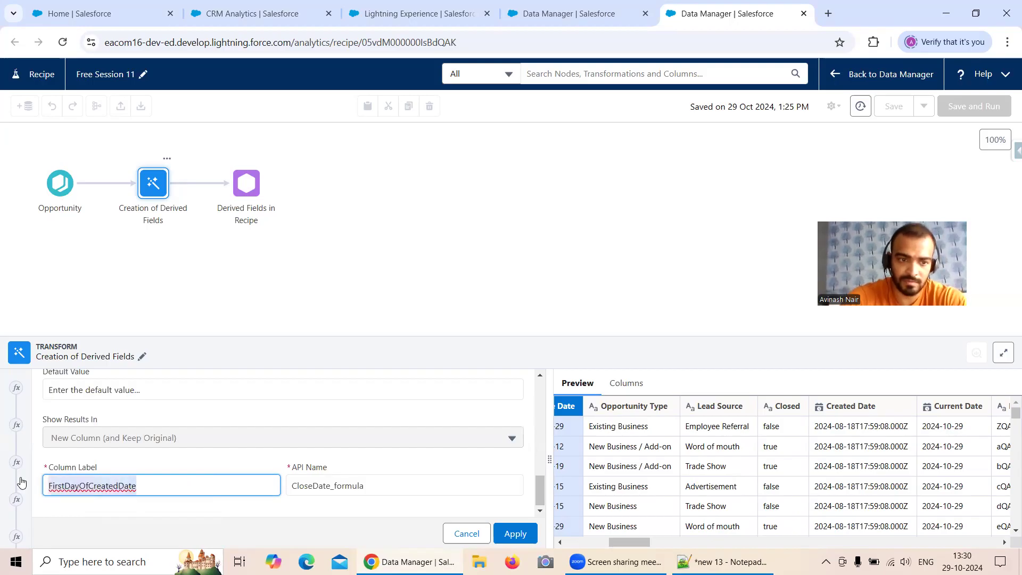
left_click_drag(386, 487, 278, 485)
key("ctrl+v")
left_click(514, 534)
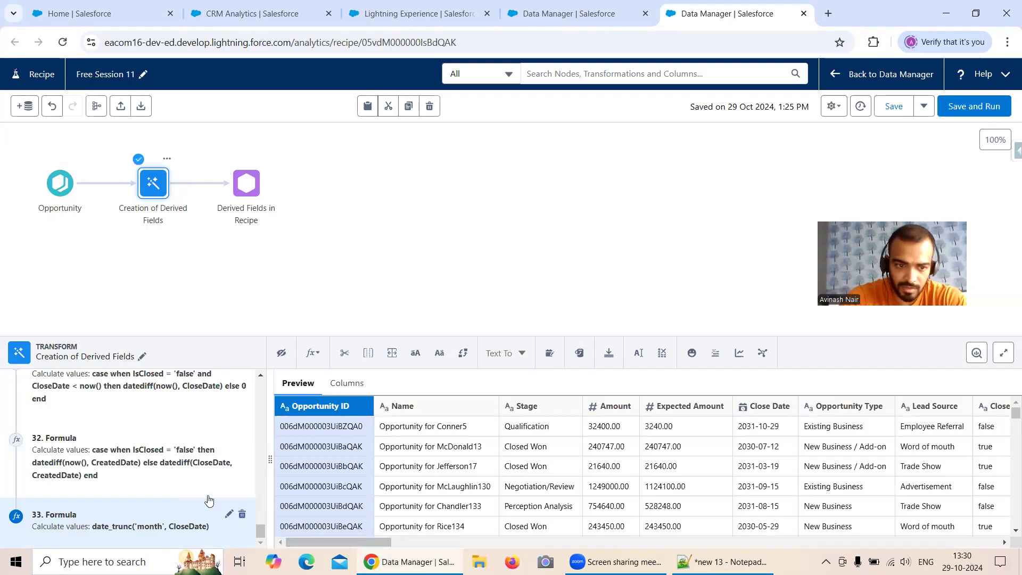
Check the new column in the preview, reopen its date_trunc formula and replace CloseDate with CreatedDateExcludingTime
left_click_drag(305, 540, 986, 543)
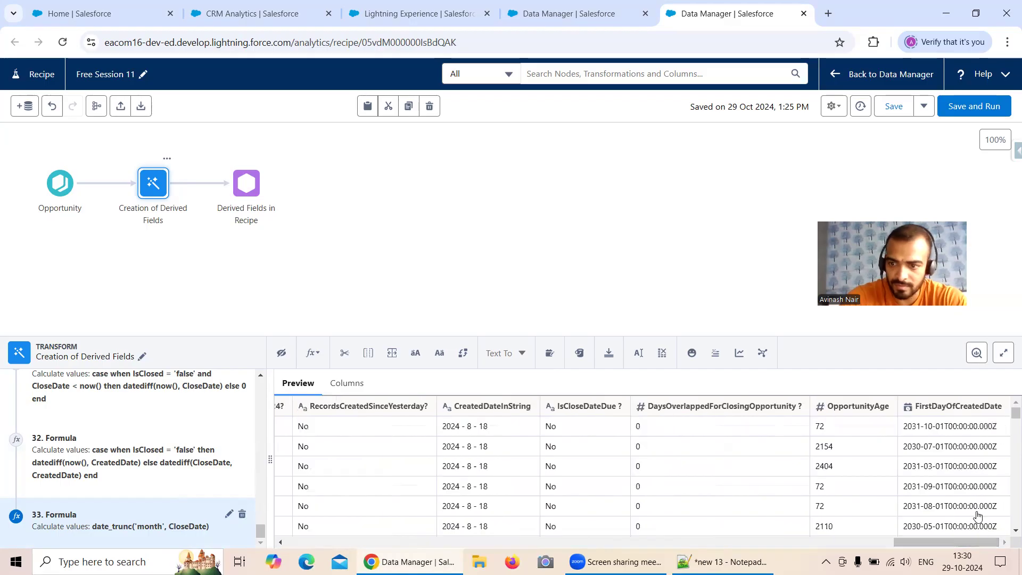
left_click(228, 514)
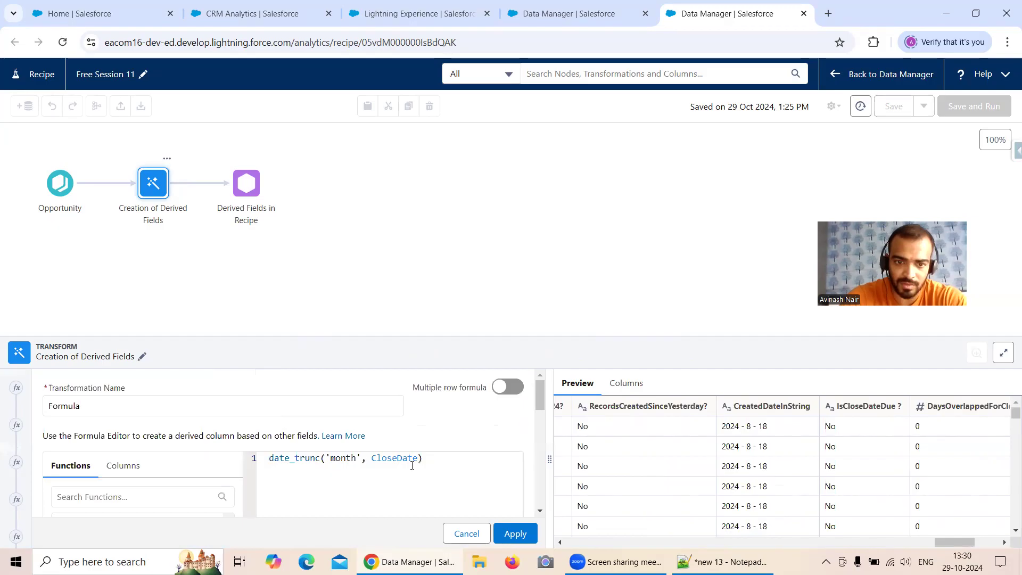
left_click(419, 459)
key("BackSpace")
key("BackSpace")
key("BackSpace")
key("BackSpace")
key("BackSpace")
key("BackSpace")
key("BackSpace")
key("BackSpace")
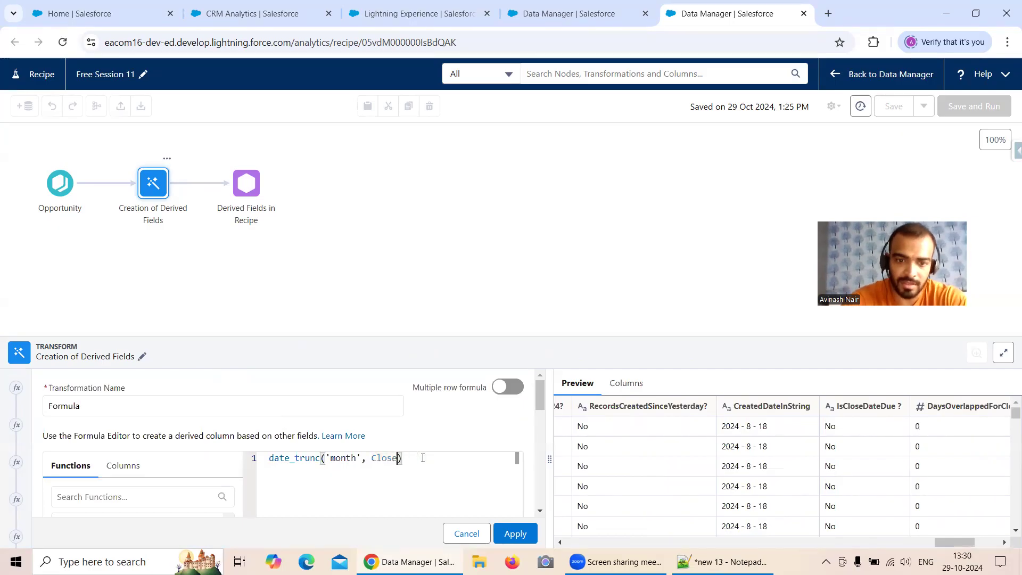
type("reatedD")
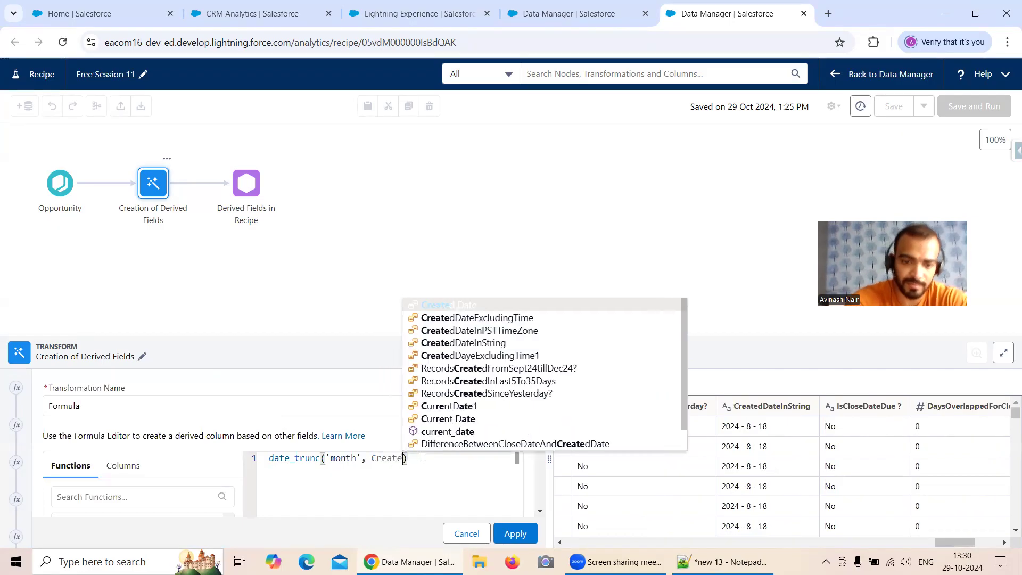
left_click(493, 321)
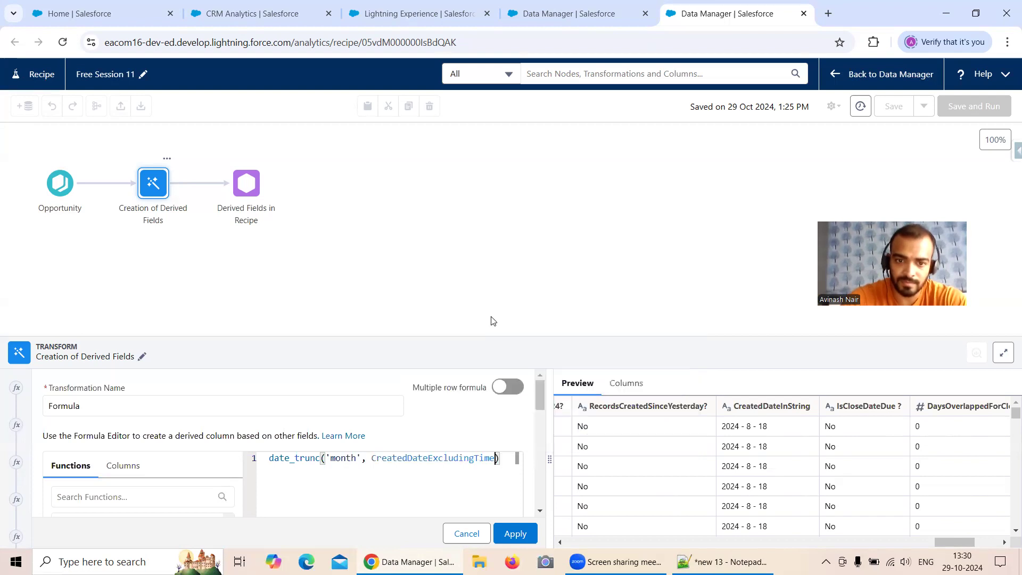
Replace CreatedDateExcludingTime with CreatedDate in the date_trunc formula and apply it
key("BackSpace")
key("BackSpace")
key("BackSpace")
key("BackSpace")
key("BackSpace")
key("BackSpace")
key("BackSpace")
key("BackSpace")
key("BackSpace")
key("BackSpace")
key("BackSpace")
key("BackSpace")
key("BackSpace")
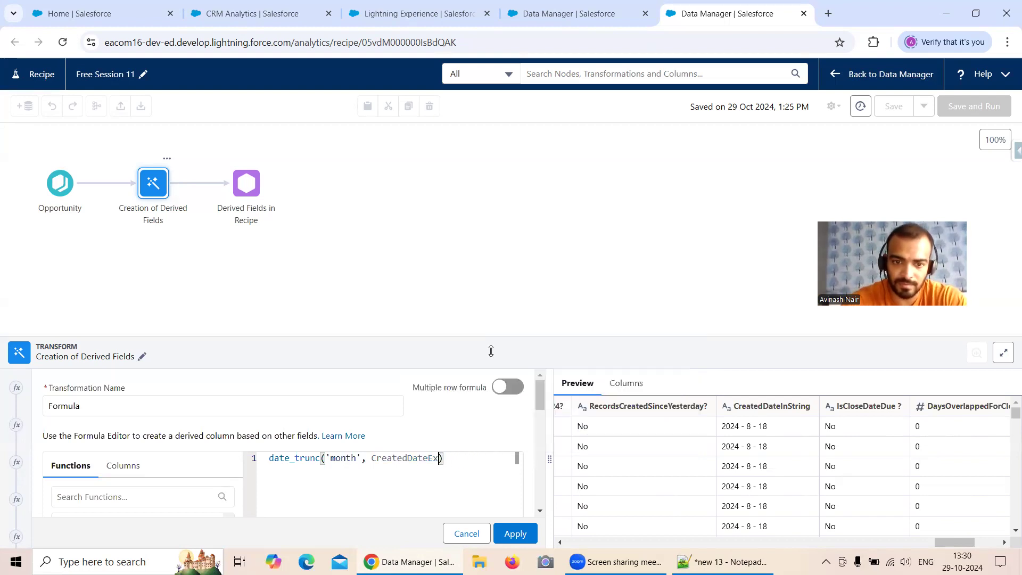
key("BackSpace")
key("BackSpace")
key("BackSpace")
key("BackSpace")
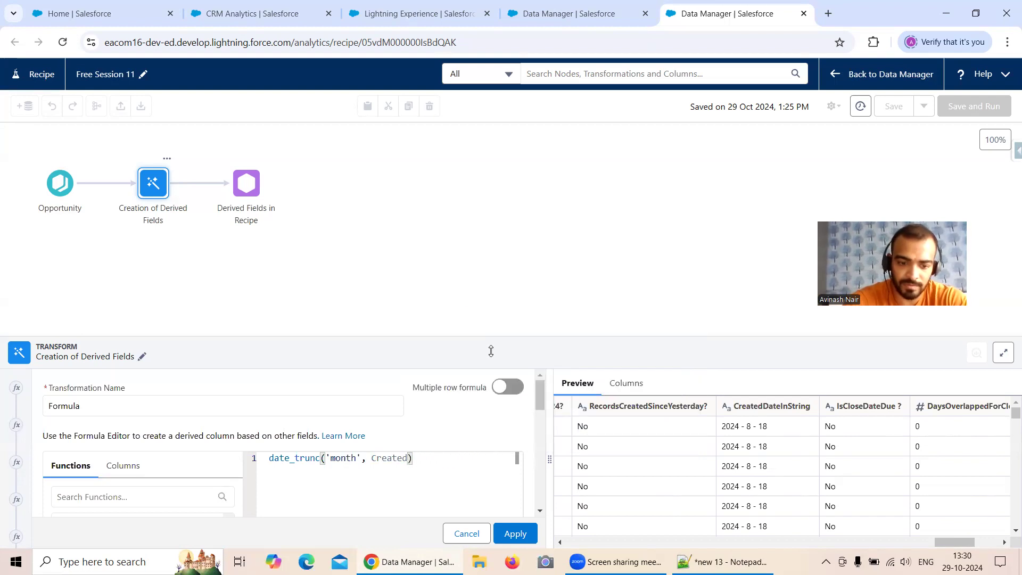
type("D")
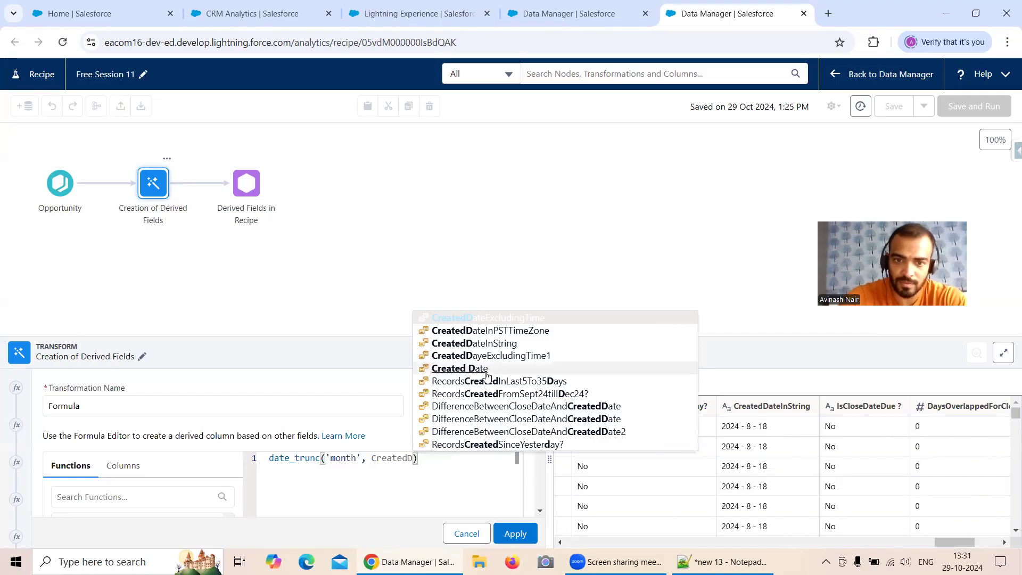
left_click(488, 369)
left_click(515, 533)
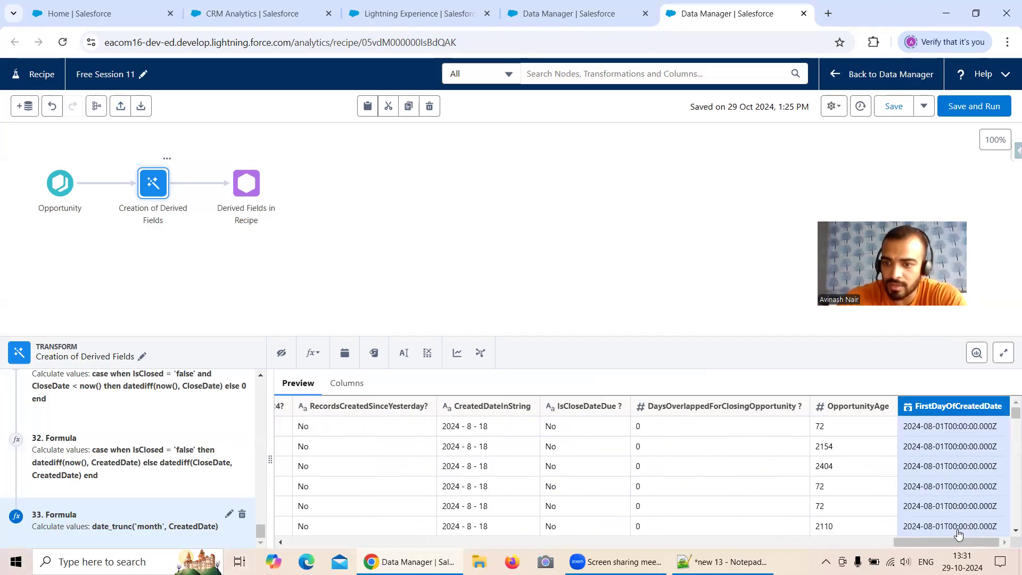
Compare the Created Date values with the FirstDayOfCreatedDate values in the preview, down to the last rows
left_click_drag(955, 542, 379, 548)
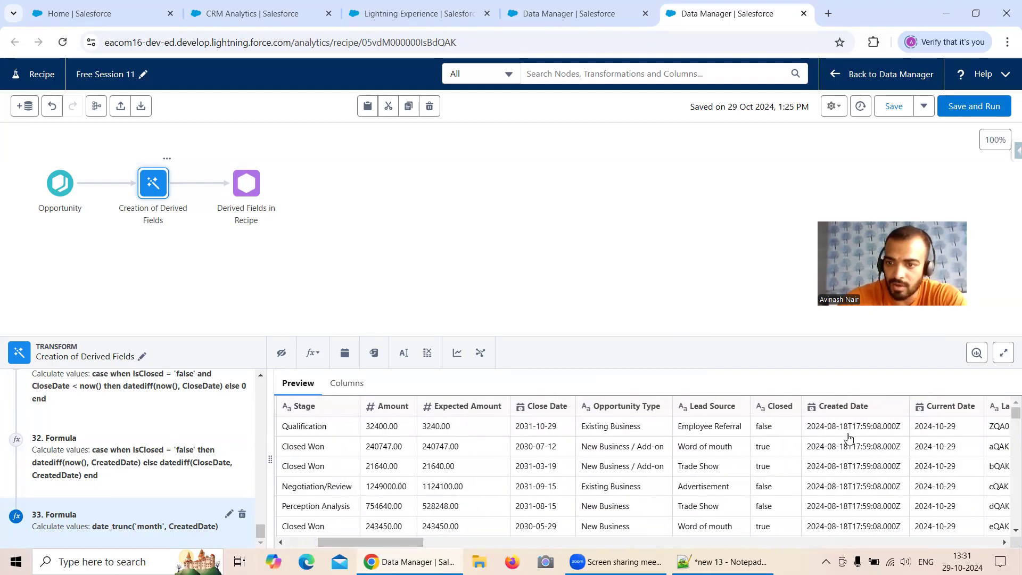
scroll(842, 435, "down", 3)
scroll(850, 464, "down", 7)
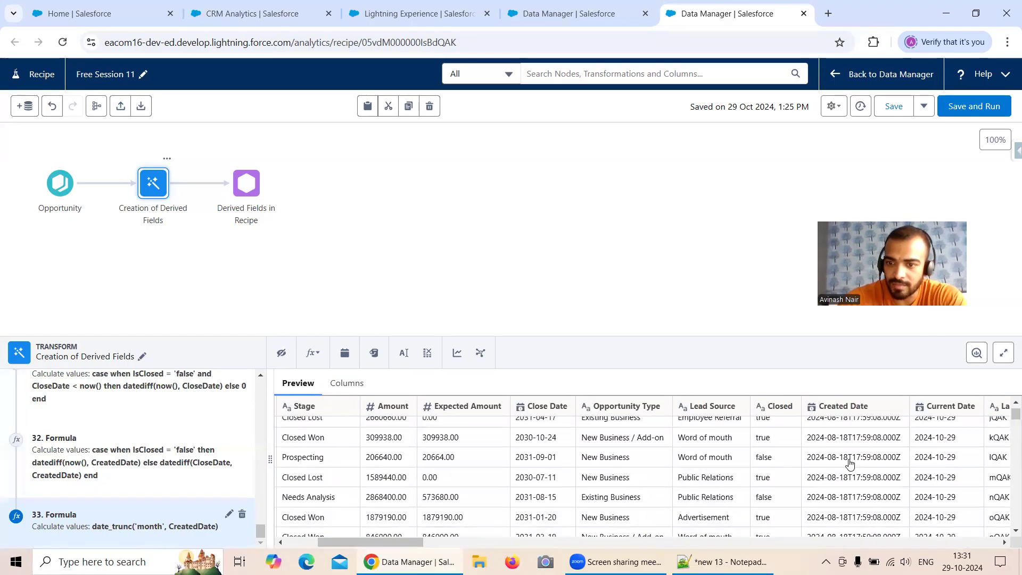
scroll(1008, 421, "down", 10)
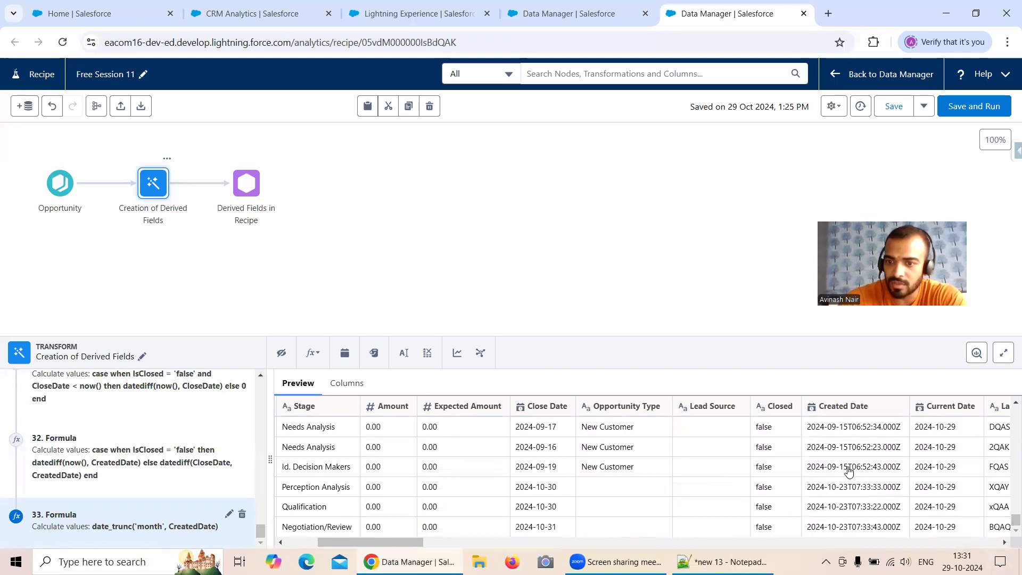
left_click_drag(406, 548, 937, 543)
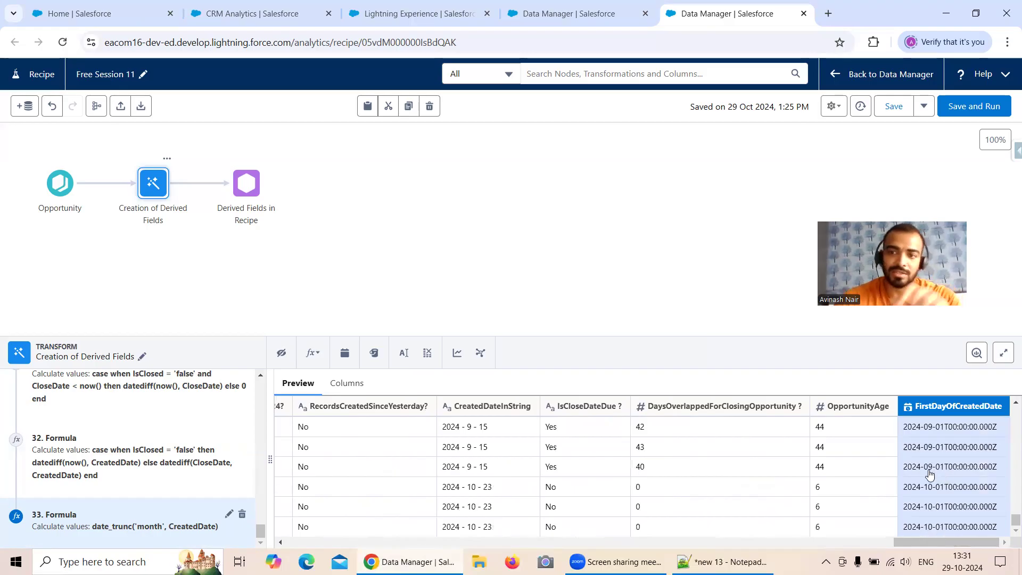
Compare the Notepad++ notes on date_trunc's reset behaviour and format portions with the FirstDayOfCreatedDate column in the recipe
left_click(751, 559)
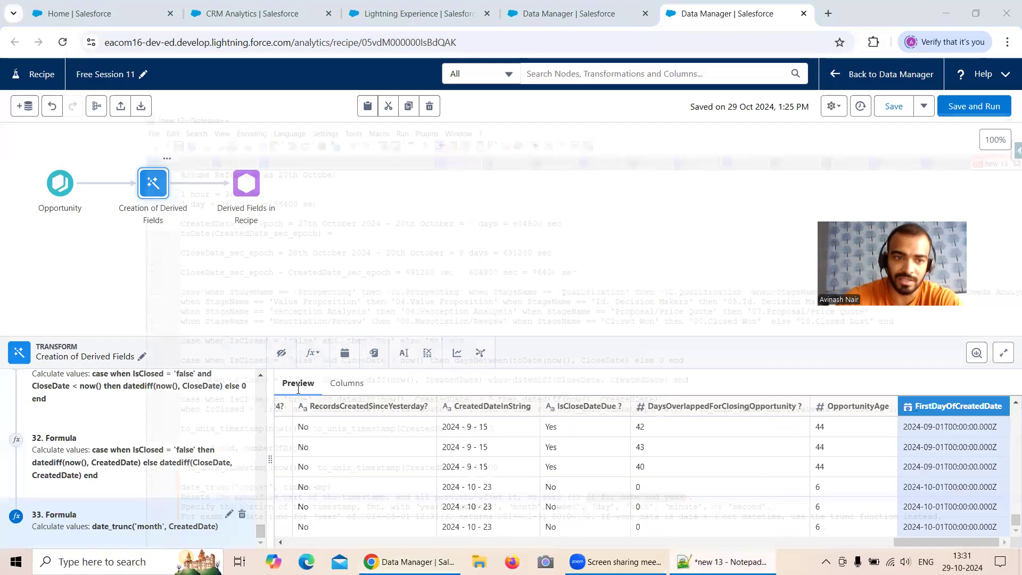
left_click_drag(52, 420, 451, 419)
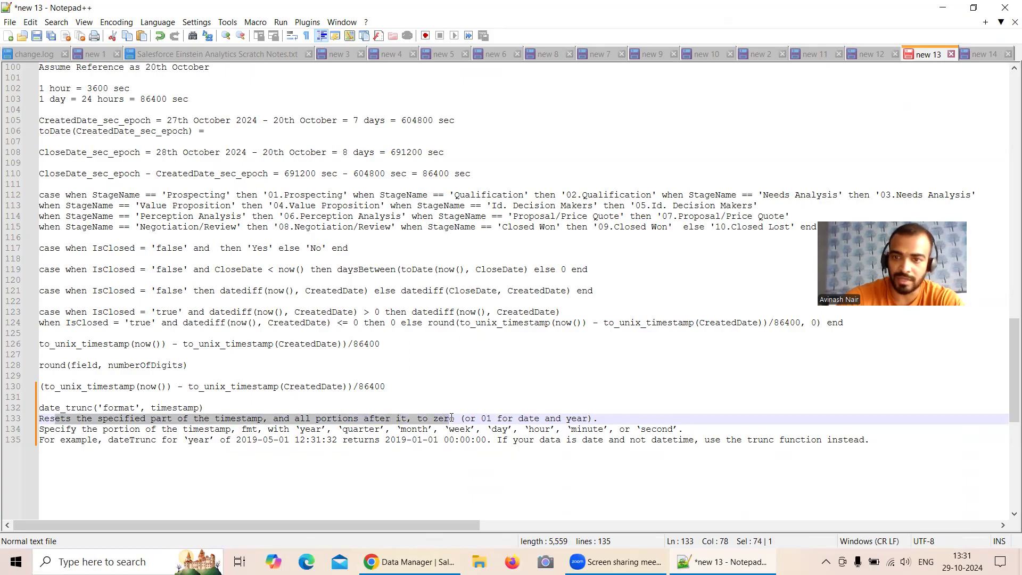
left_click(379, 558)
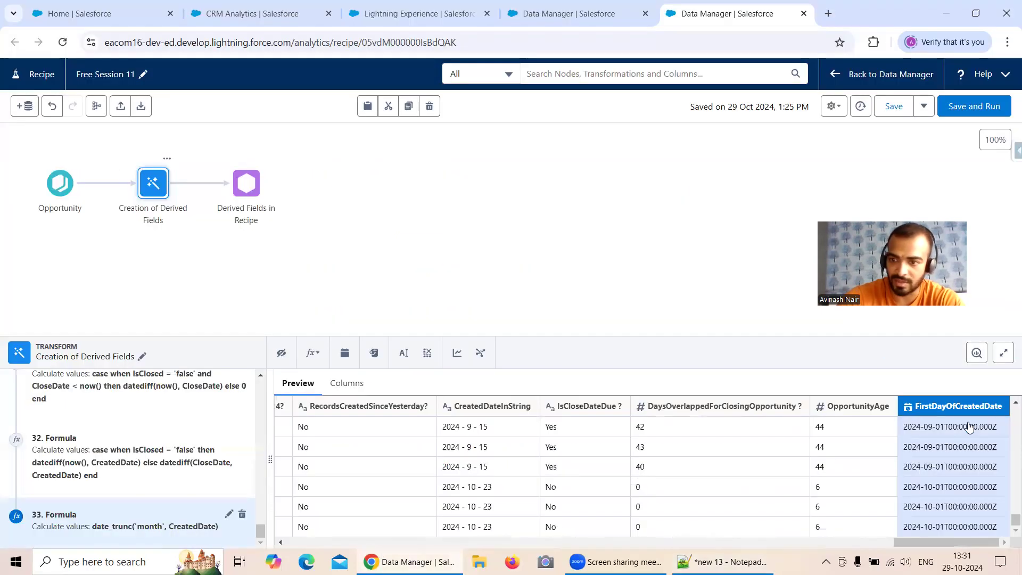
left_click(724, 561)
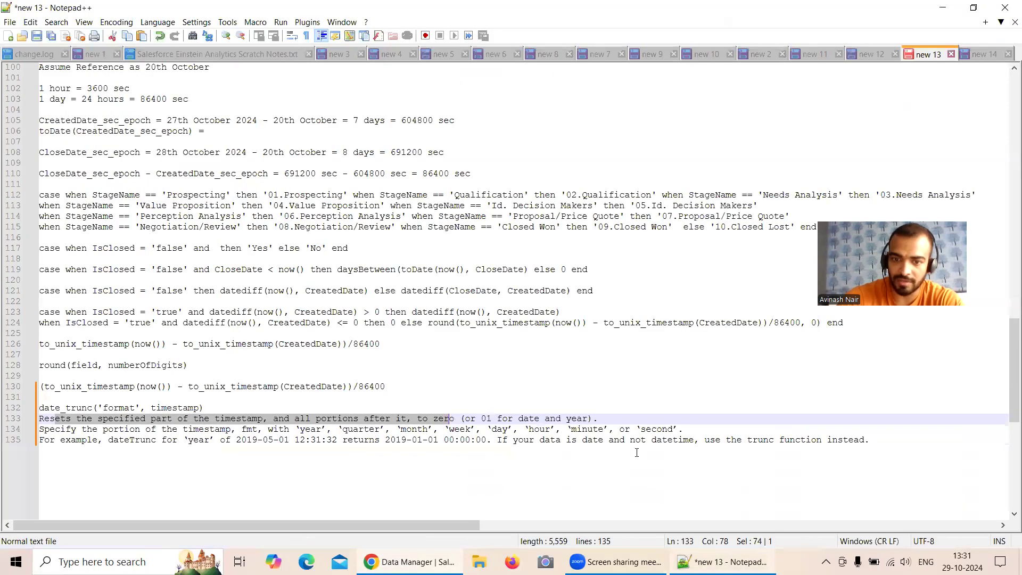
left_click_drag(60, 430, 526, 429)
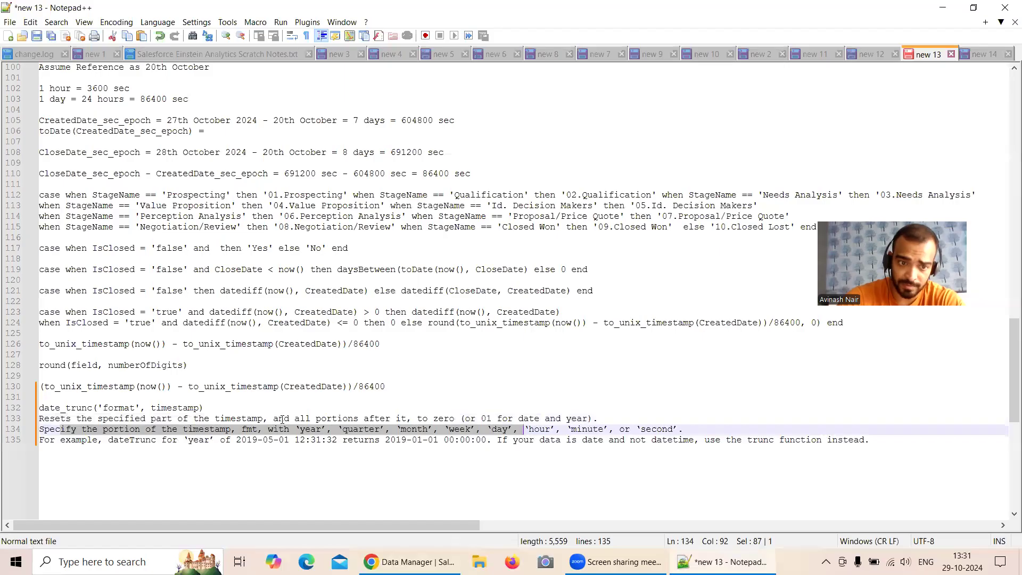
left_click(318, 420)
left_click_drag(257, 419, 404, 422)
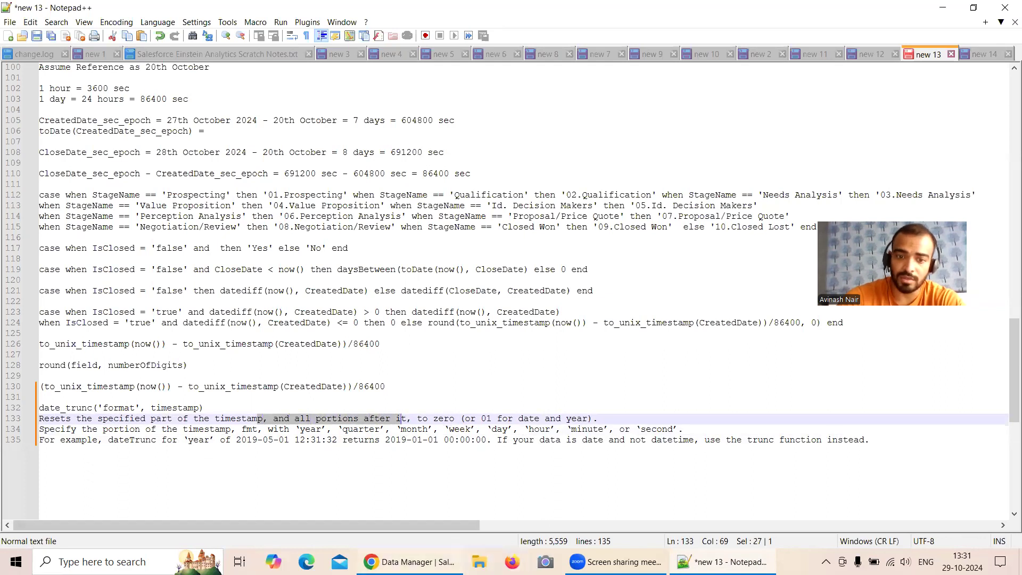
Compare the note about resetting to 01 for date and year with the recipe's Created Date and FirstDayOfCreatedDate columns
left_click_drag(481, 419, 539, 415)
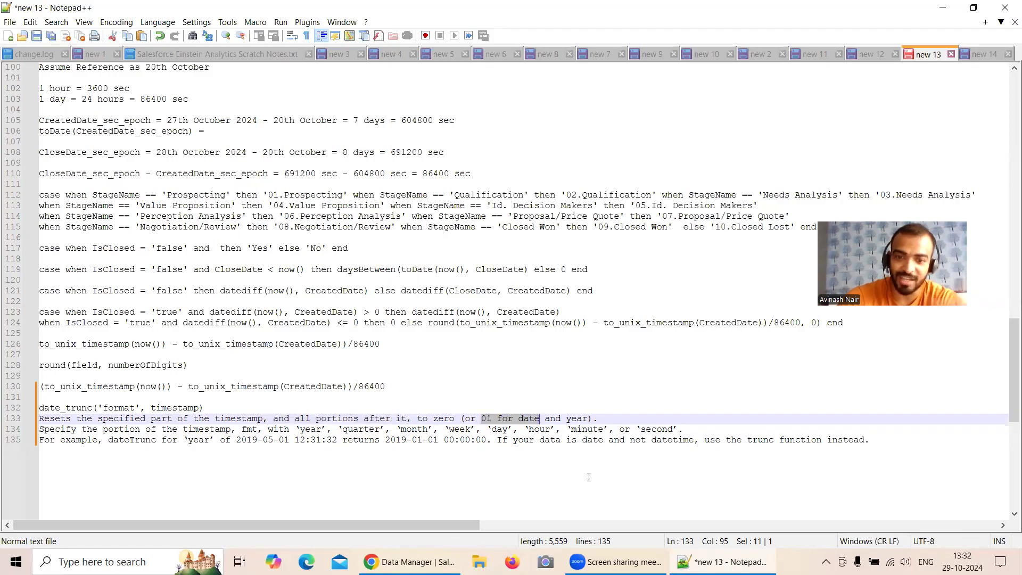
mouse_move(409, 562)
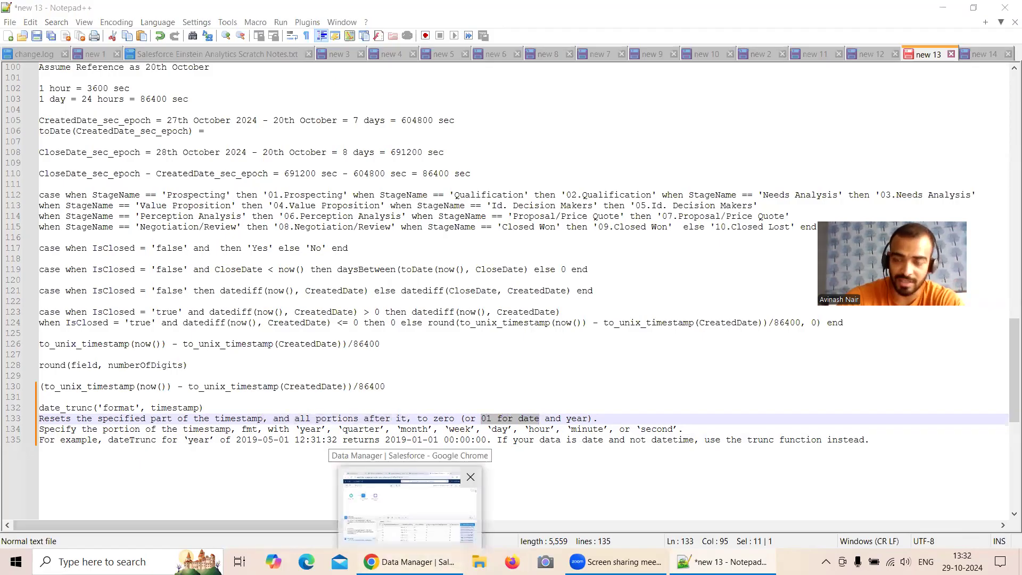
left_click(410, 506)
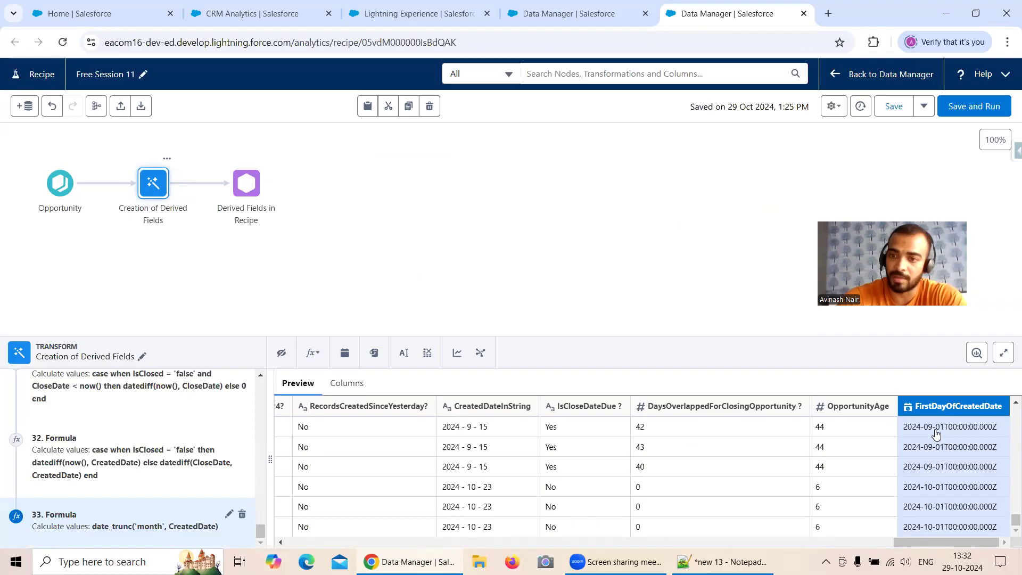
left_click_drag(939, 543, 389, 544)
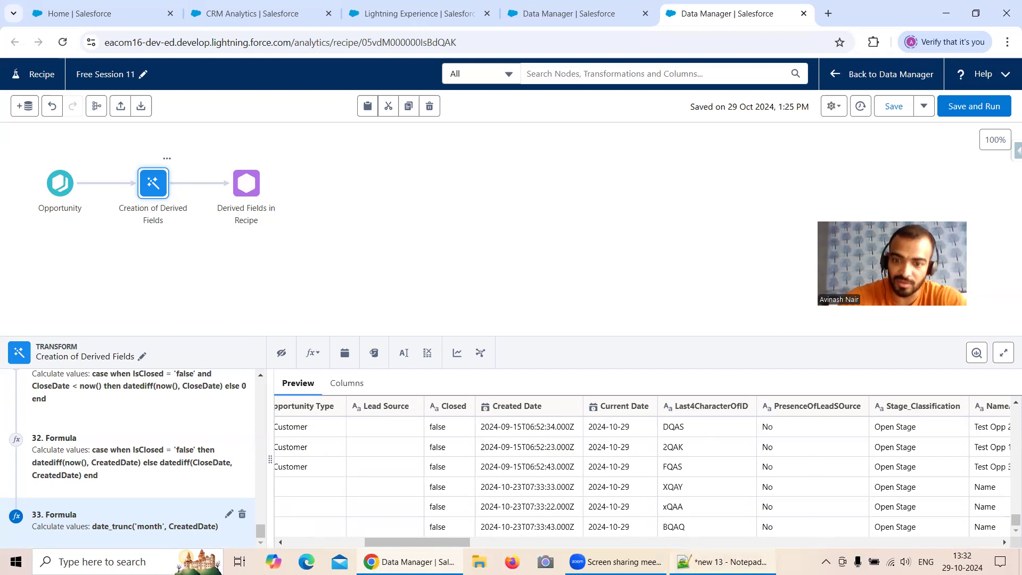
left_click(767, 562)
left_click_drag(169, 417, 542, 417)
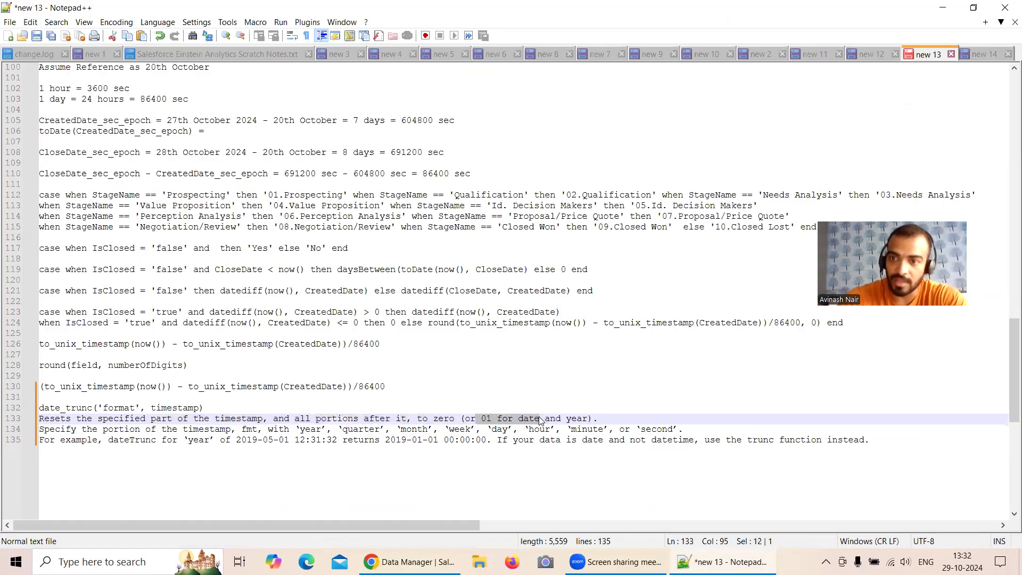
left_click(944, 7)
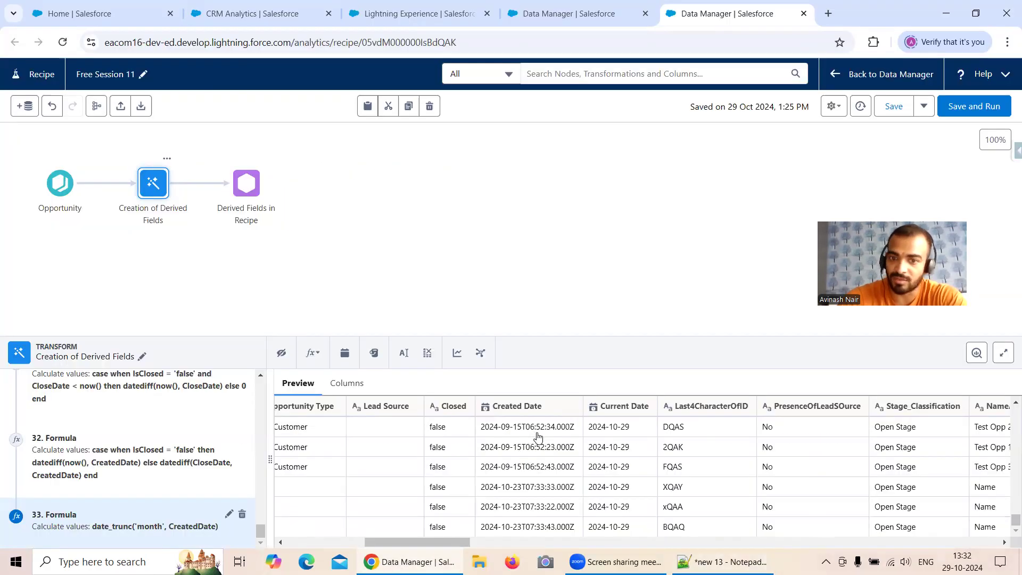
left_click_drag(418, 542, 945, 541)
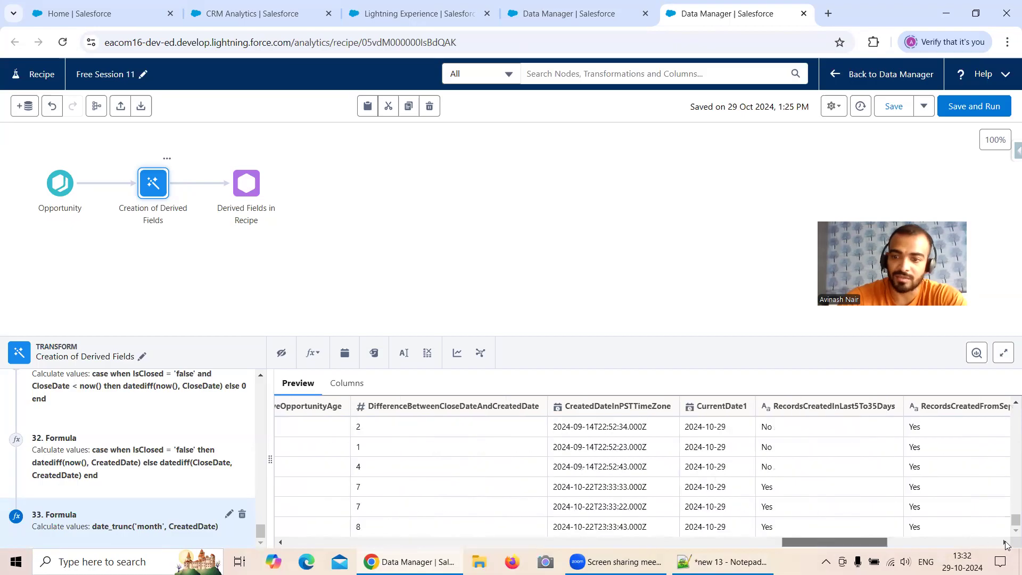
left_click(947, 451)
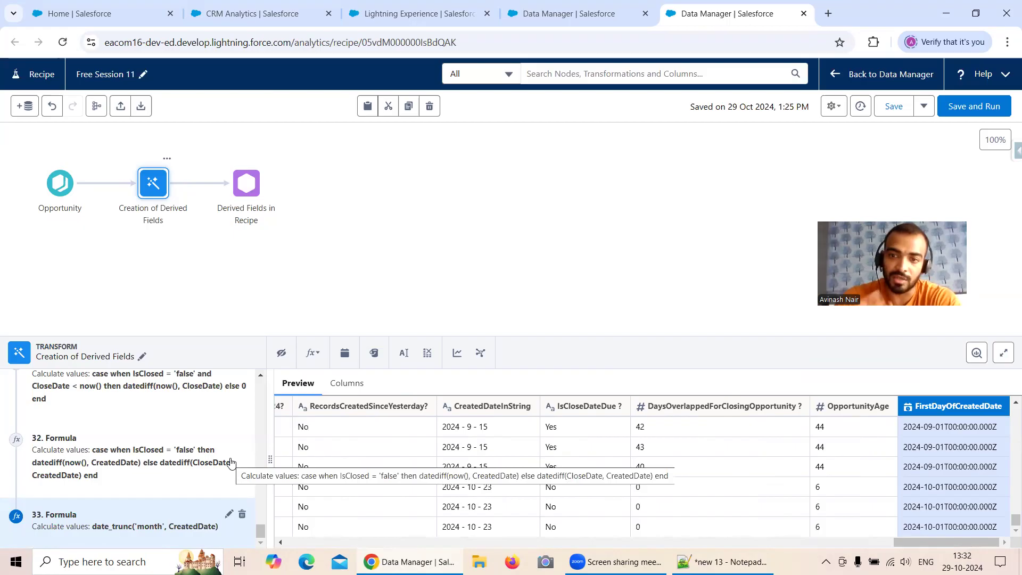
left_click(312, 349)
left_click(349, 470)
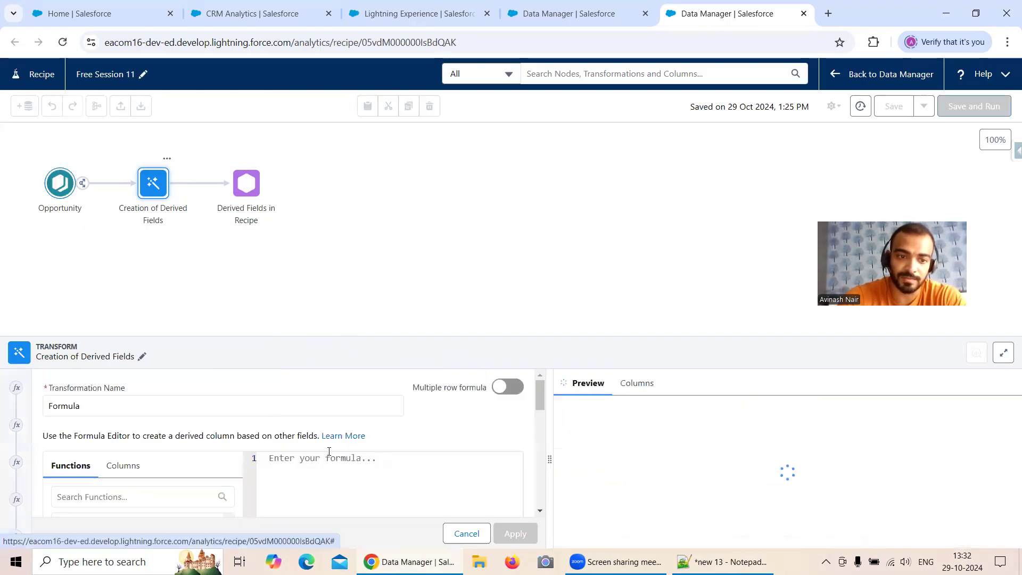
left_click(466, 534)
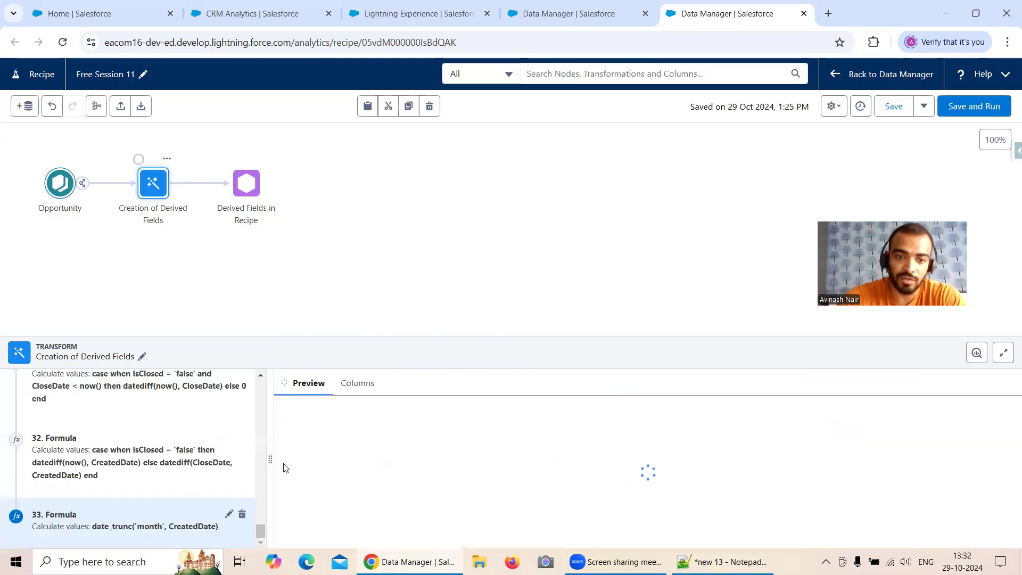
Copy the expression date_trunc('month', CreatedDate) from formula 33 and close its editor without changes
left_click(229, 514)
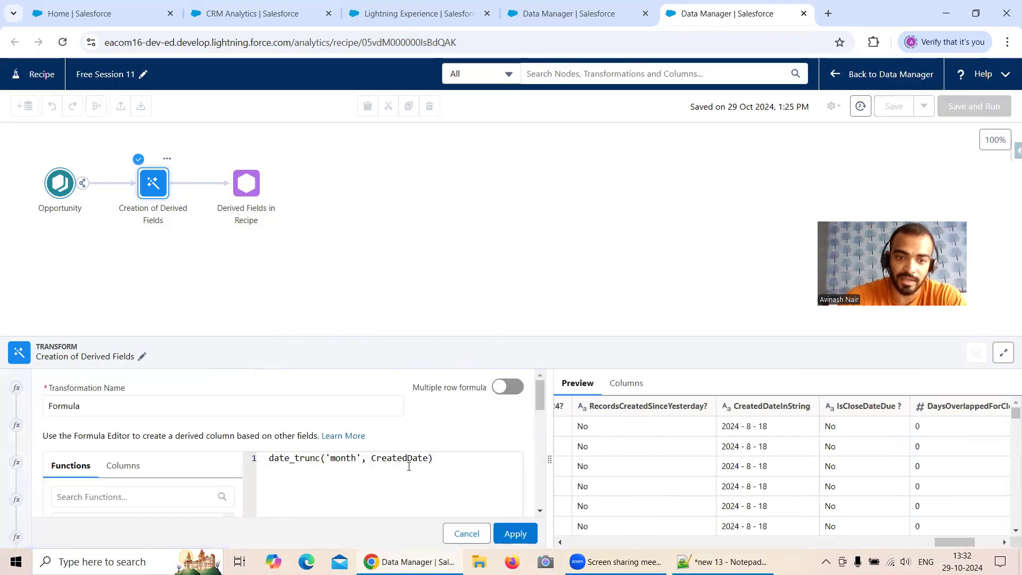
left_click_drag(441, 460, 269, 458)
key("ctrl+c")
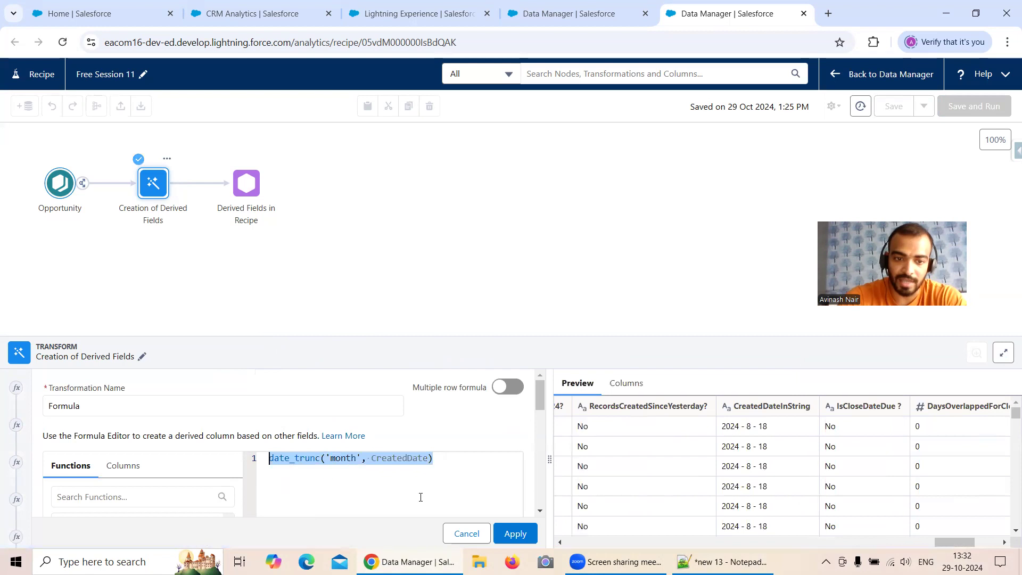
left_click(466, 537)
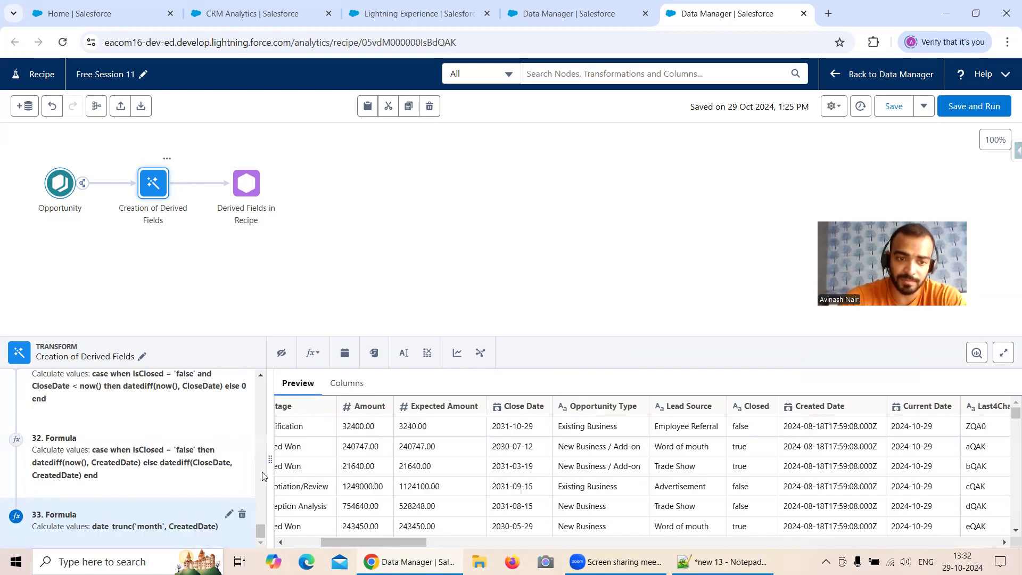
Start a new custom formula with LastMonthOfCreatedDate as both its column label and API name
left_click(312, 352)
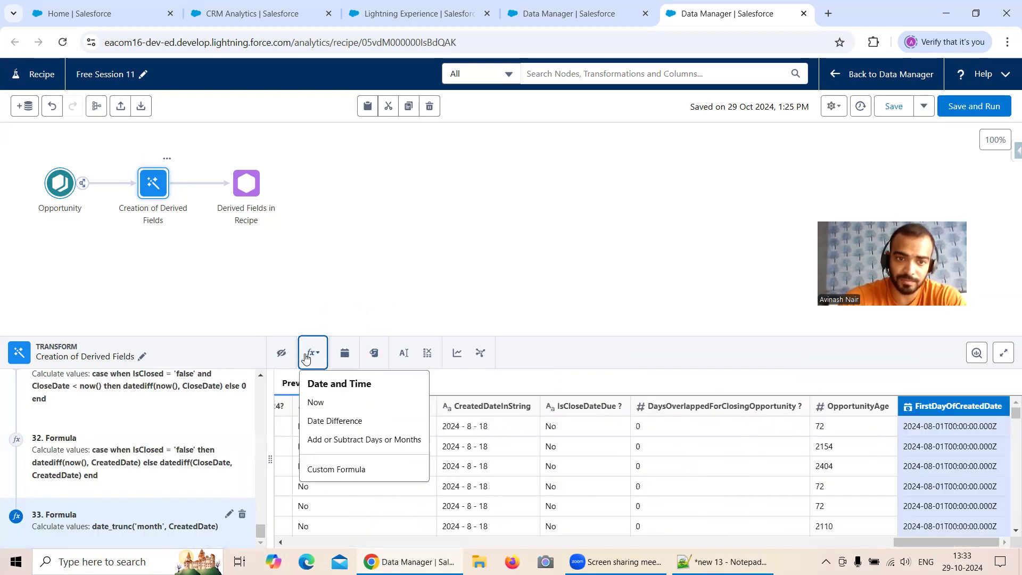
left_click(336, 469)
left_click_drag(541, 396, 548, 500)
left_click(187, 486)
left_click_drag(188, 485, 39, 485)
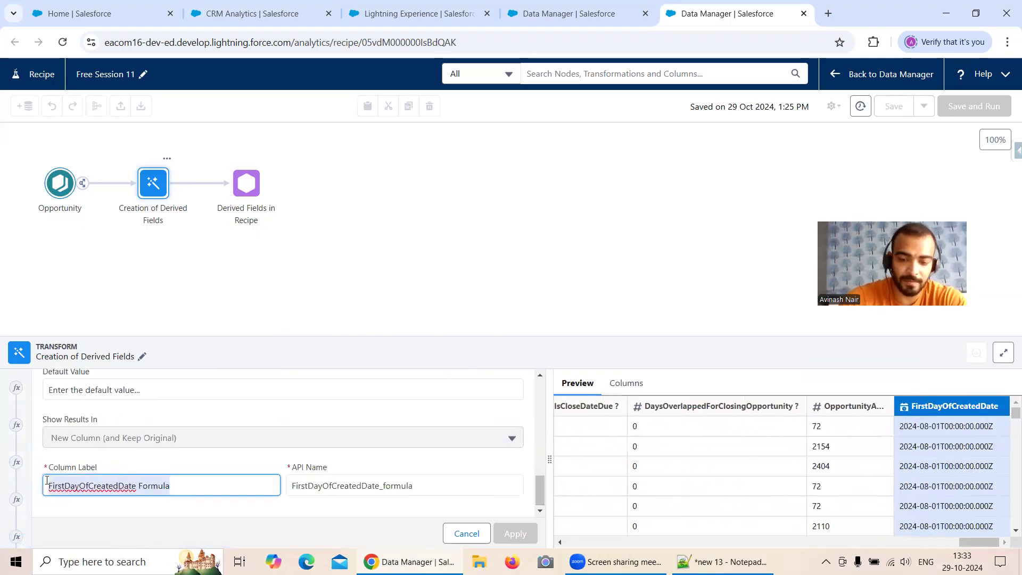
type("LastMonth")
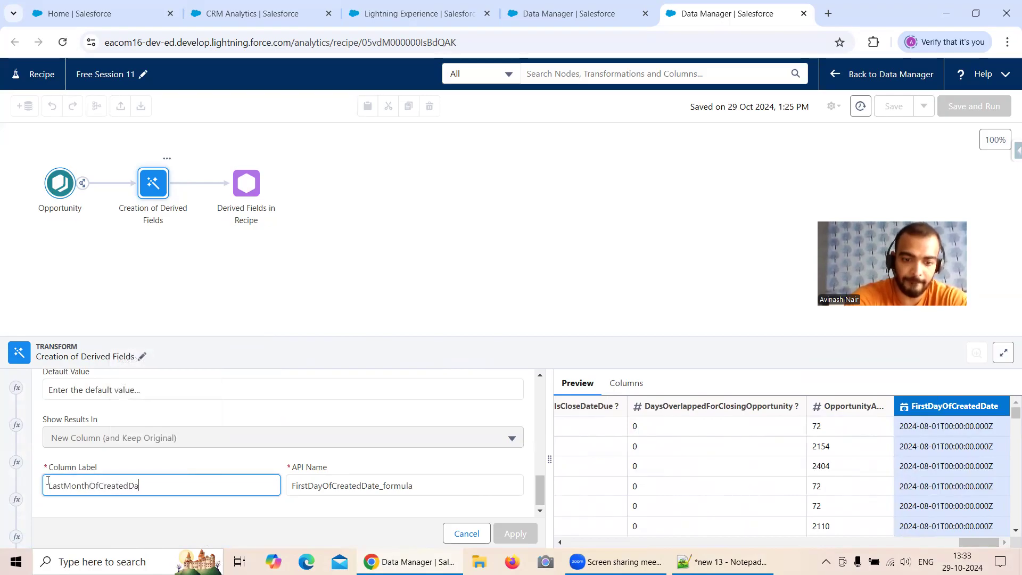
double_click(121, 489)
left_click_drag(456, 485, 288, 487)
type("Las")
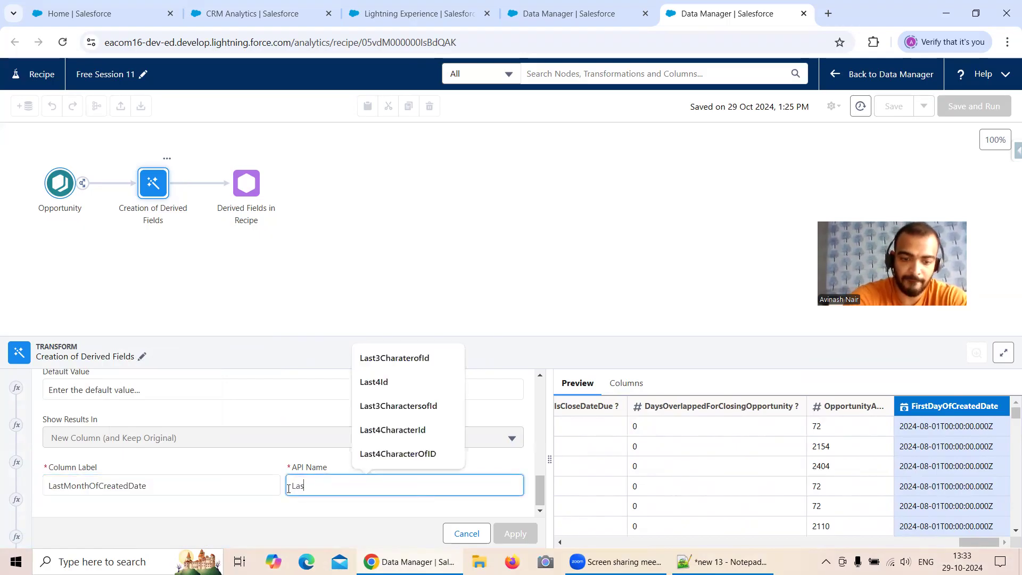
type("tMont")
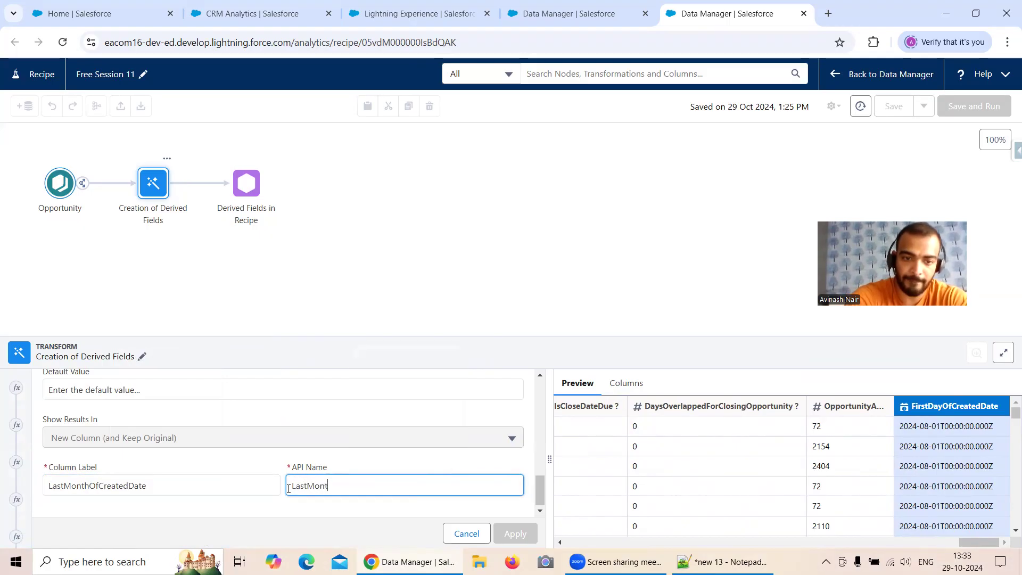
type("hOfCreatedD")
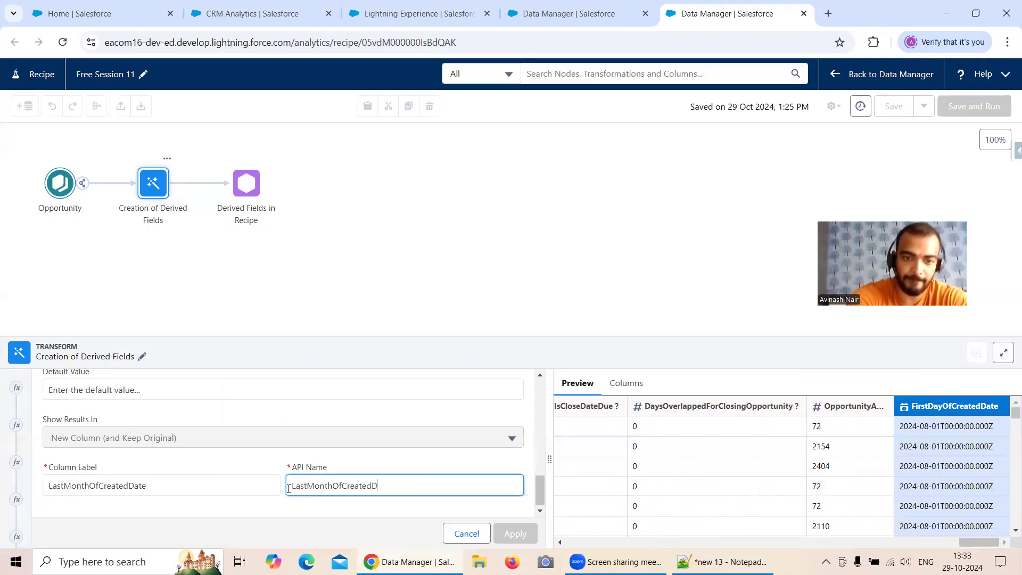
Set the new formula's output type to Date Time and pick a date format
left_click_drag(540, 495, 532, 465)
left_click(205, 488)
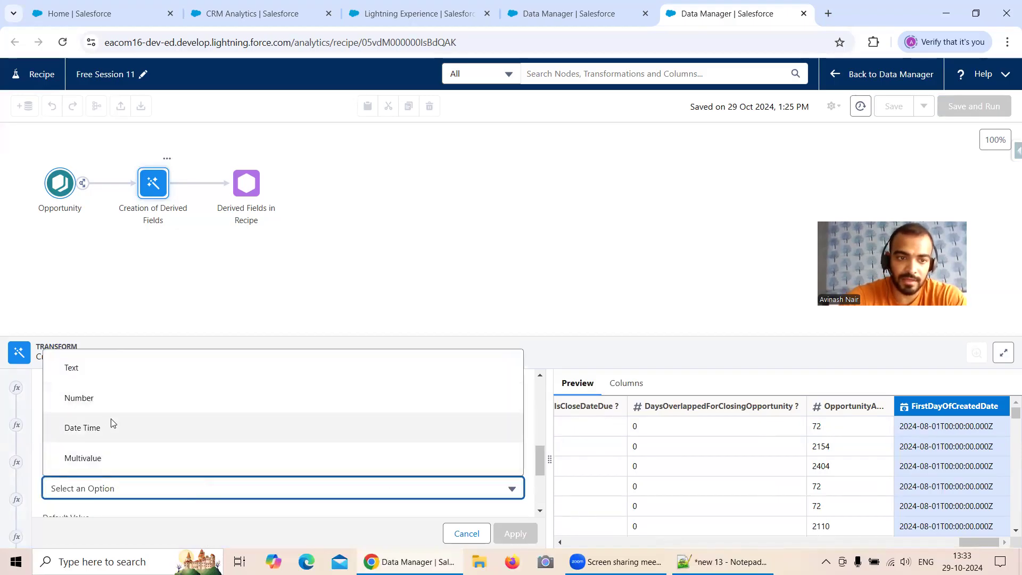
left_click(112, 426)
scroll(381, 450, "down", 1)
left_click(390, 425)
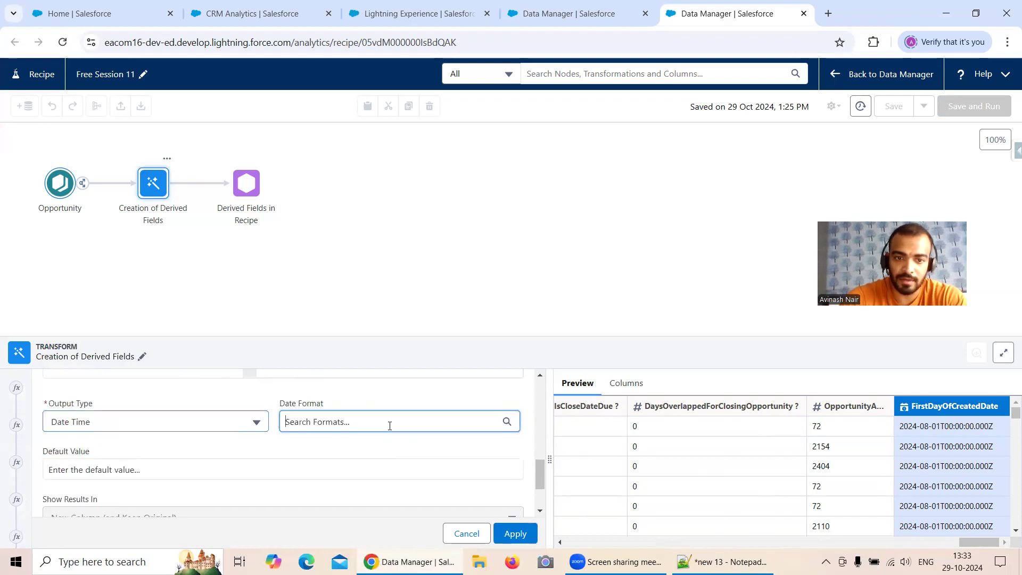
left_click(359, 291)
Paste the copied date_trunc expression into the formula and append + INTERVAL 1 WEEK, removing the duplicate plus sign
left_click_drag(539, 470, 506, 406)
left_click(358, 466)
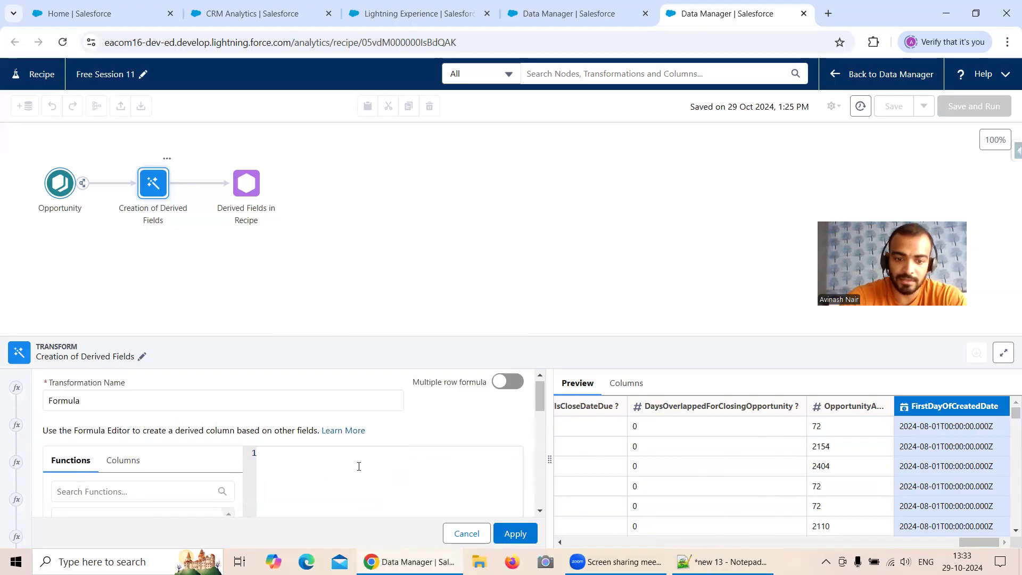
key("ctrl+v")
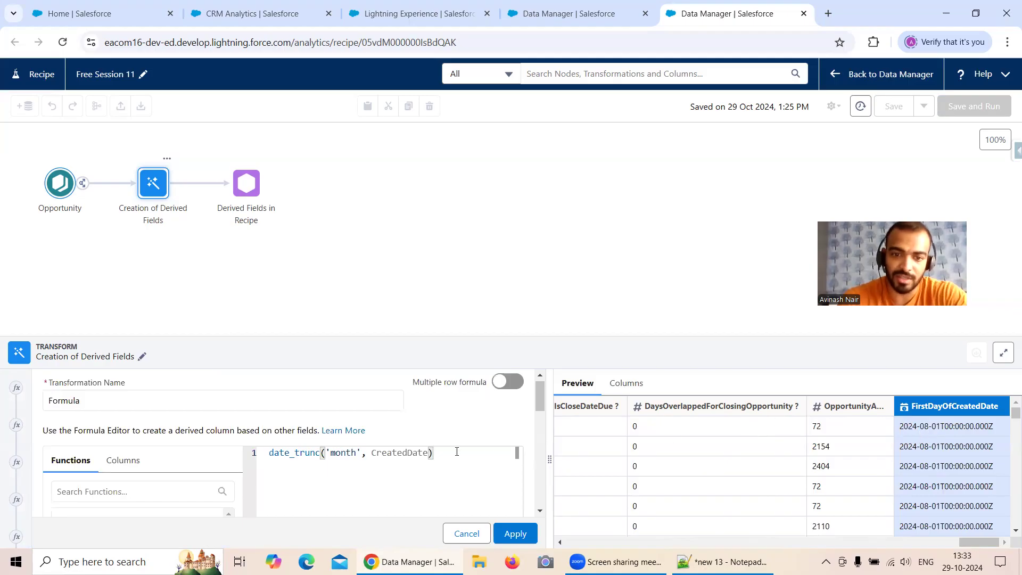
type("+ ")
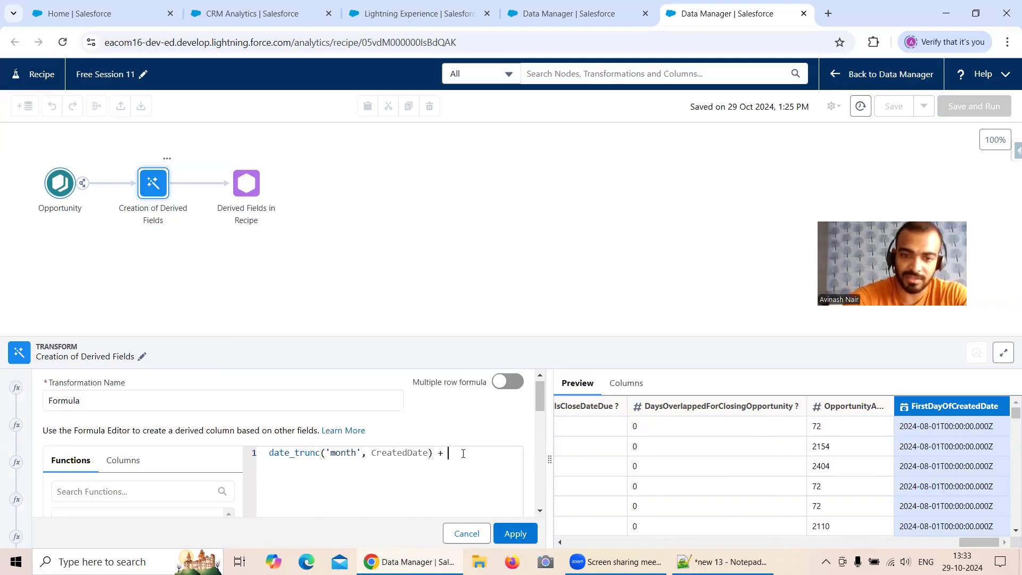
type("Inte")
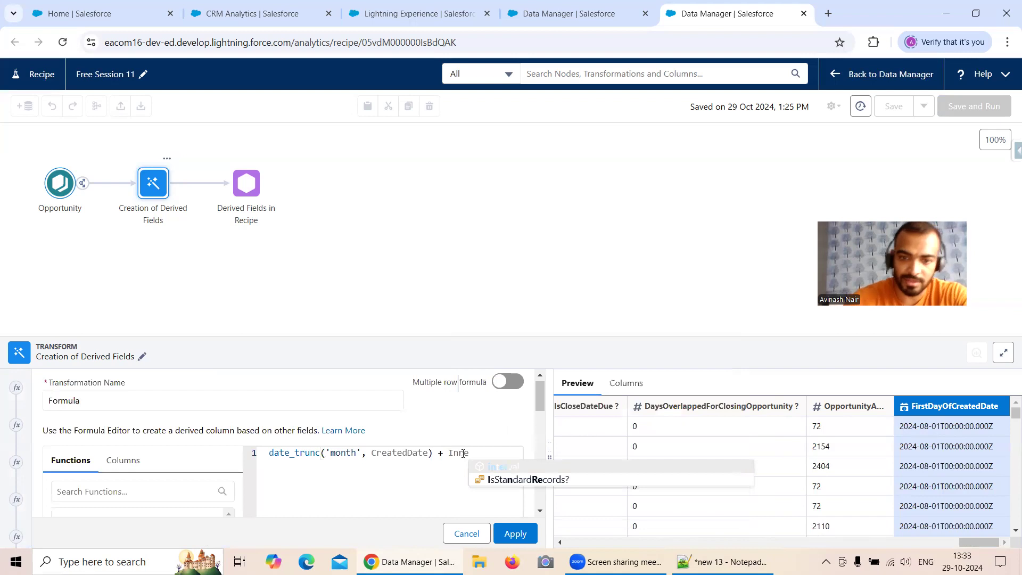
type("rv")
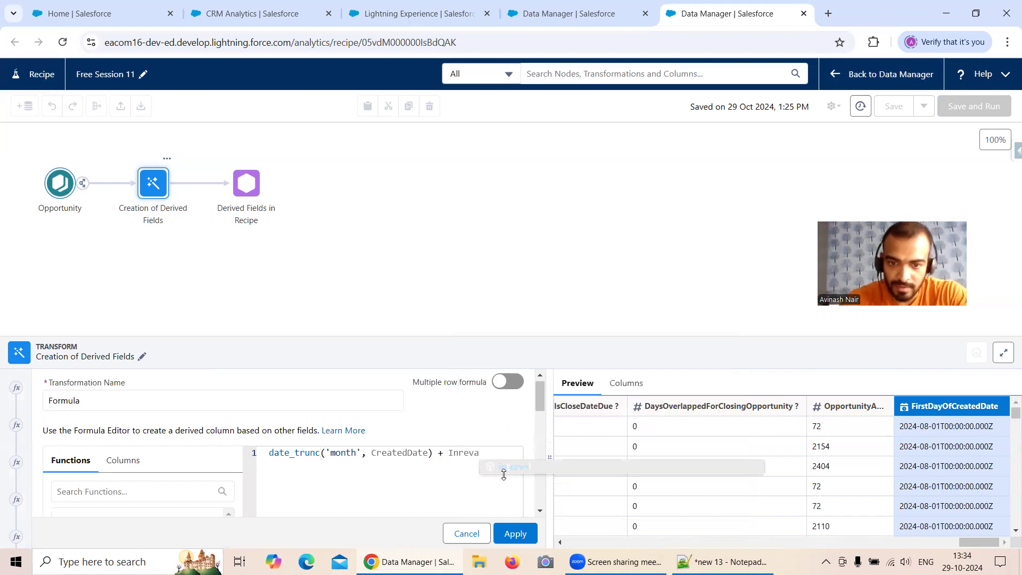
left_click(510, 469)
left_click_drag(441, 453, 469, 454)
key("BackSpace")
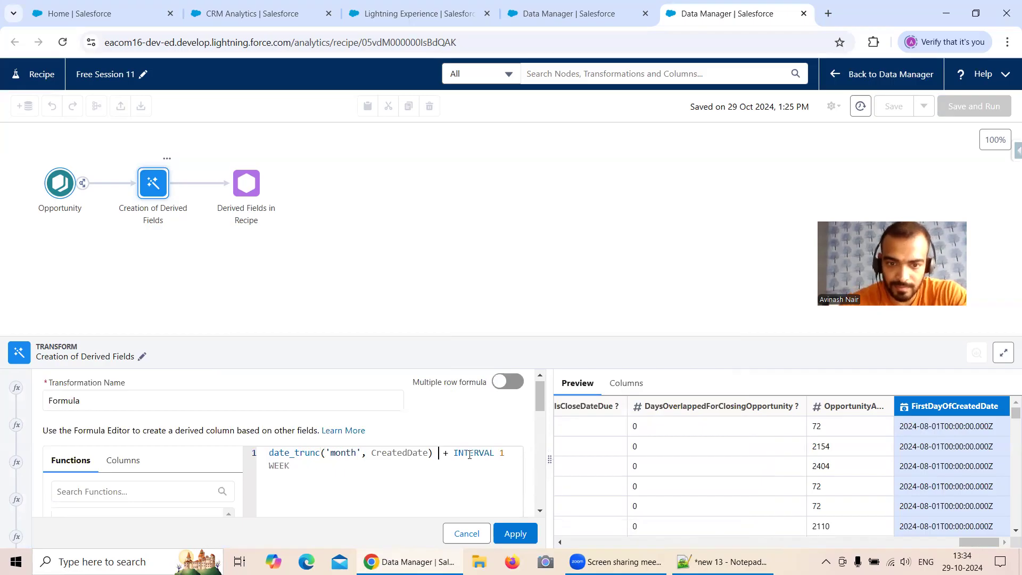
Replace WEEK with MONTH in the interval and apply the formula date_trunc('month', CreatedDate) + INTERVAL 1 MONTH
left_click(291, 465)
key("BackSpace")
key("BackSpace")
key("BackSpace")
key("BackSpace")
type("MONTH")
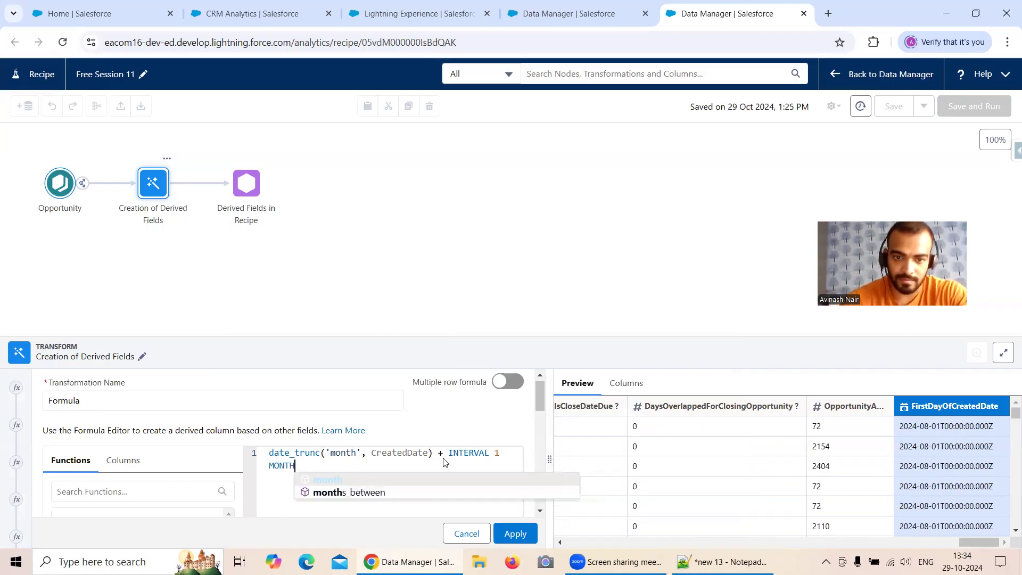
left_click(496, 457)
left_click(515, 533)
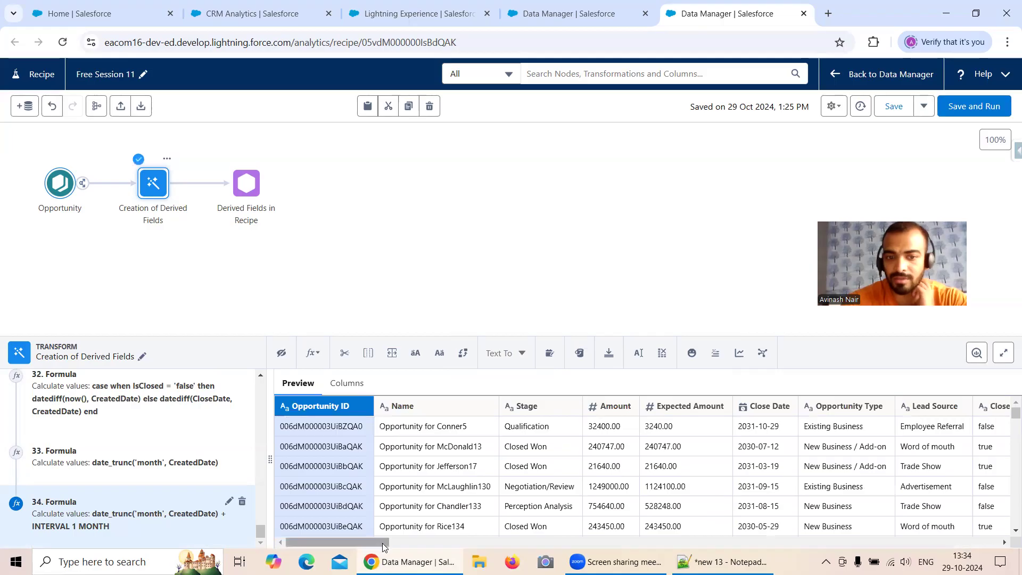
Compare the new LastMonthOfCreatedDate column with FirstDayOfCreatedDate in the preview
left_click_drag(386, 542, 566, 541)
scroll(1007, 523, "right", 10)
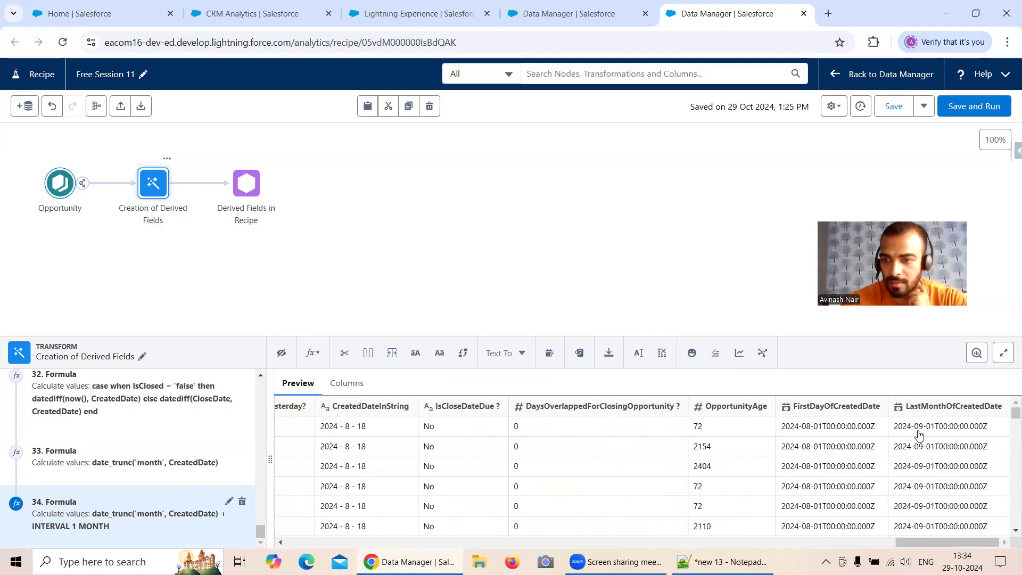
scroll(922, 435, "left", 15)
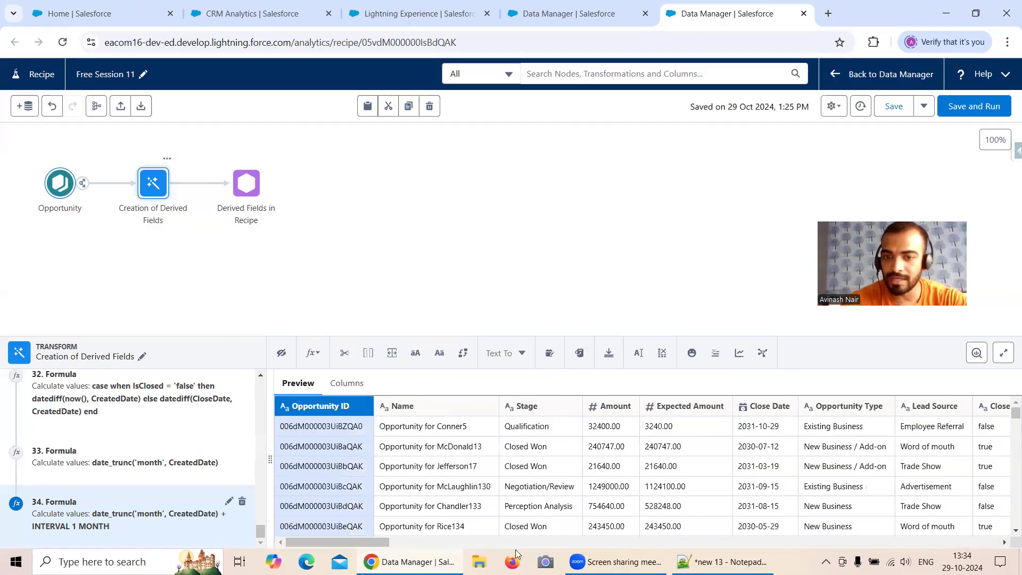
left_click_drag(361, 543, 1005, 528)
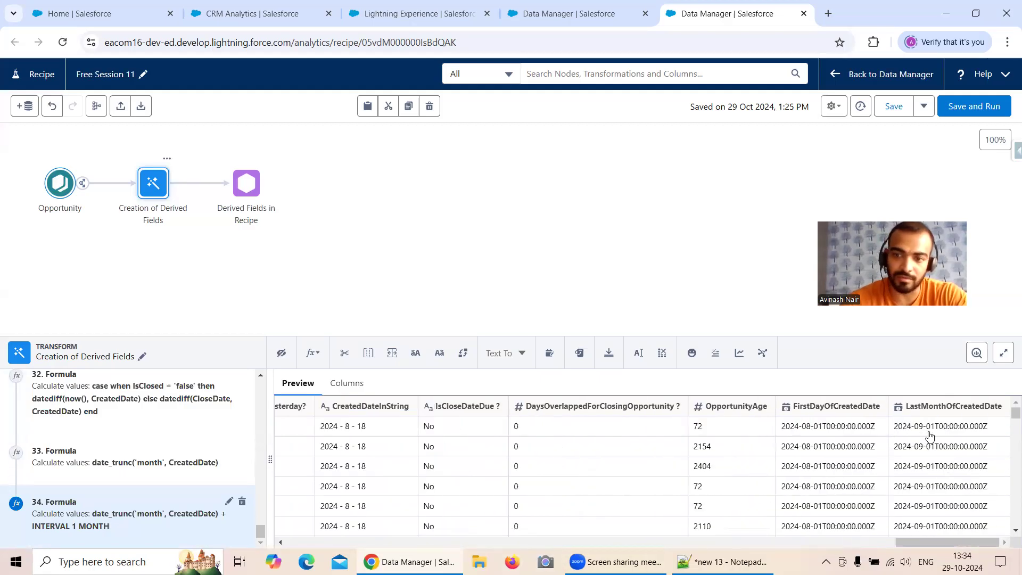
Reopen the LastMonthOfCreatedDate formula and insert an INTERVAL 1 DAY term after MONTH from the interval function suggestion
left_click(228, 501)
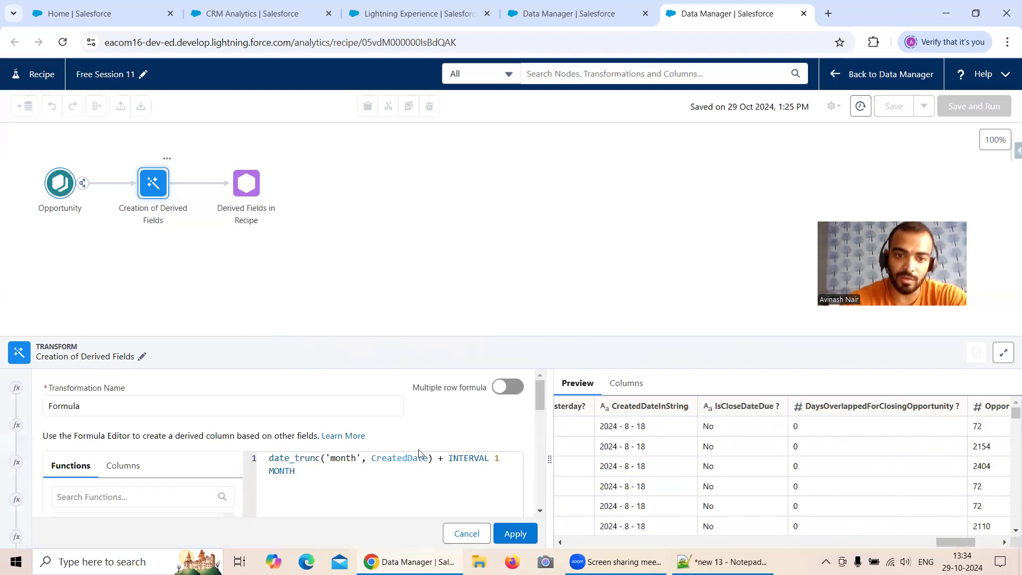
double_click(347, 472)
left_click(347, 472)
type("- ")
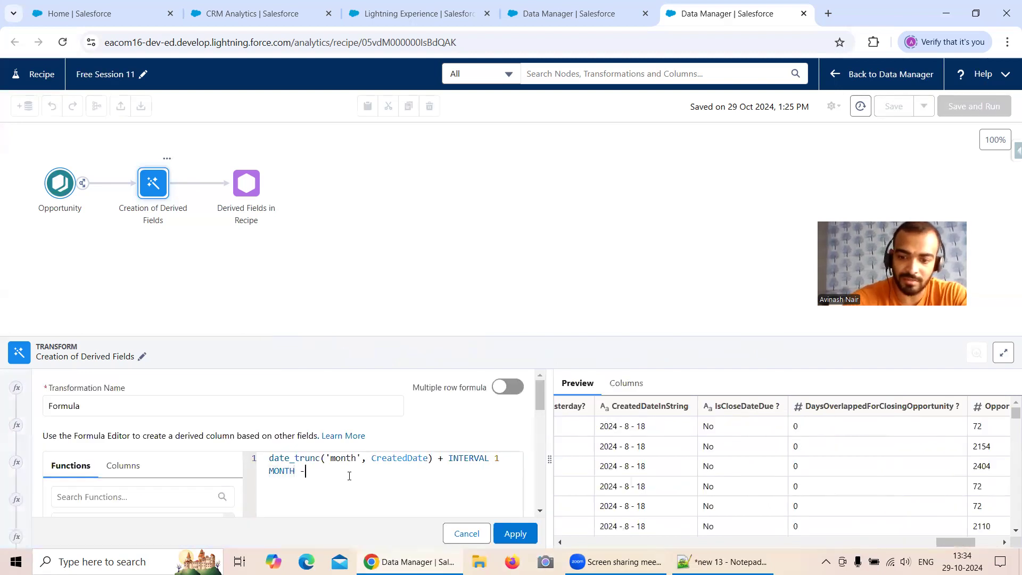
type("Ine")
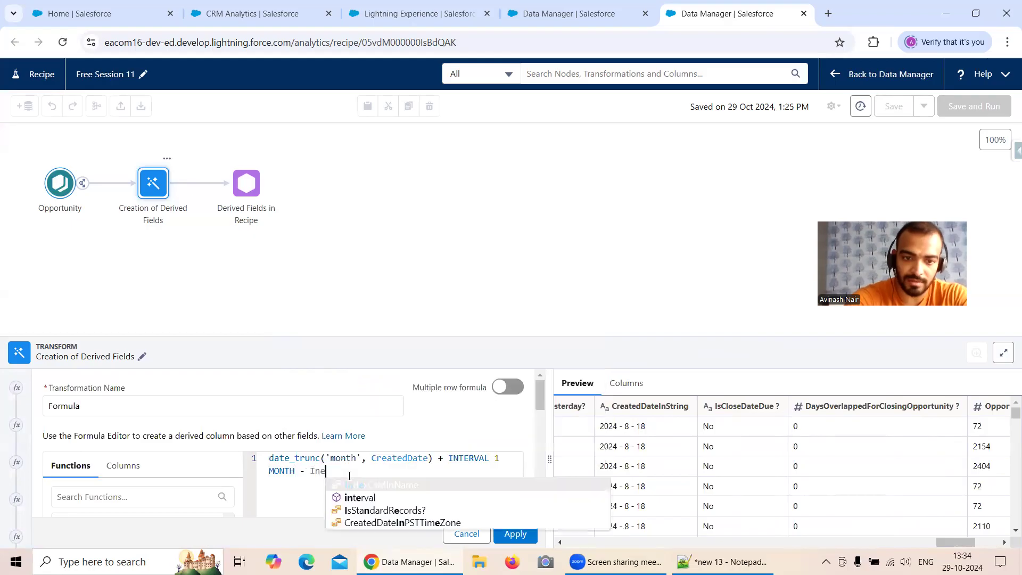
key("BackSpace")
type("ter")
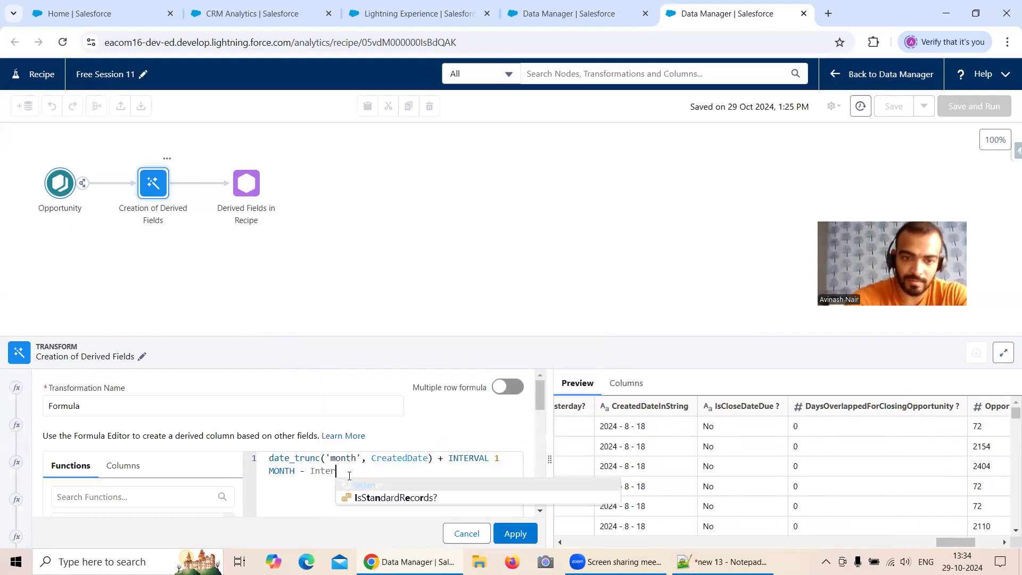
left_click(381, 484)
key("BackSpace")
key("BackSpace")
key("BackSpace")
key("BackSpace")
type("Da")
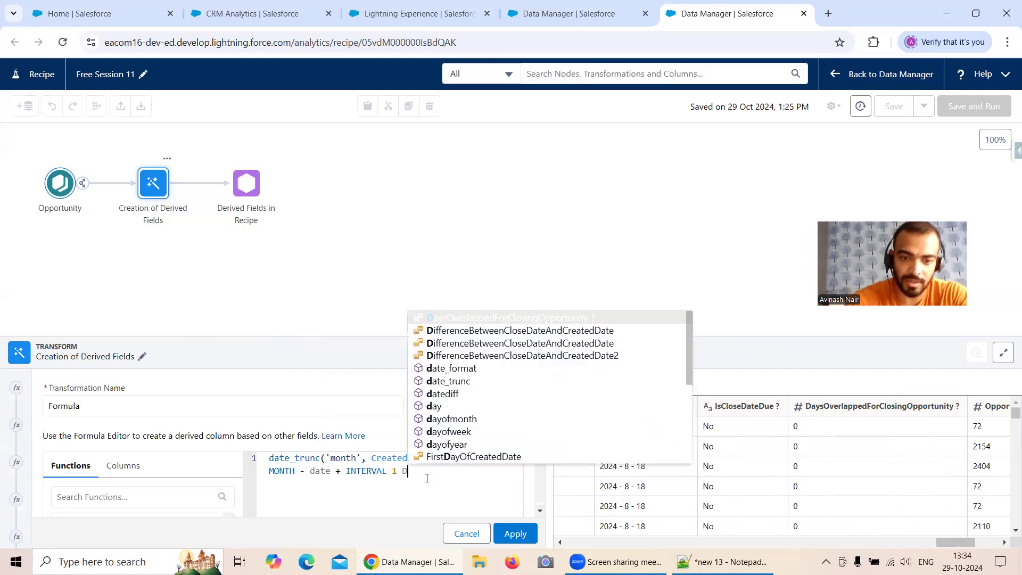
type("y")
Remove the placeholder date, correct the operator, and apply date_trunc('month', CreatedDate) + INTERVAL 1 MONTH - INTERVAL 1 DAY
left_click_drag(345, 472, 301, 470)
key("BackSpace")
key("BackSpace")
type("+")
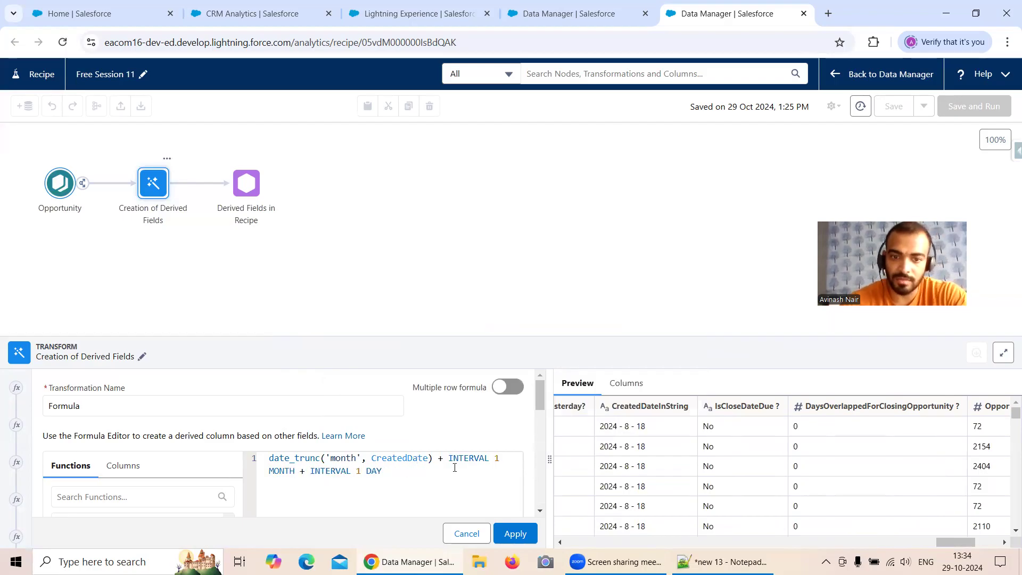
left_click(304, 472)
key("BackSpace")
type("-")
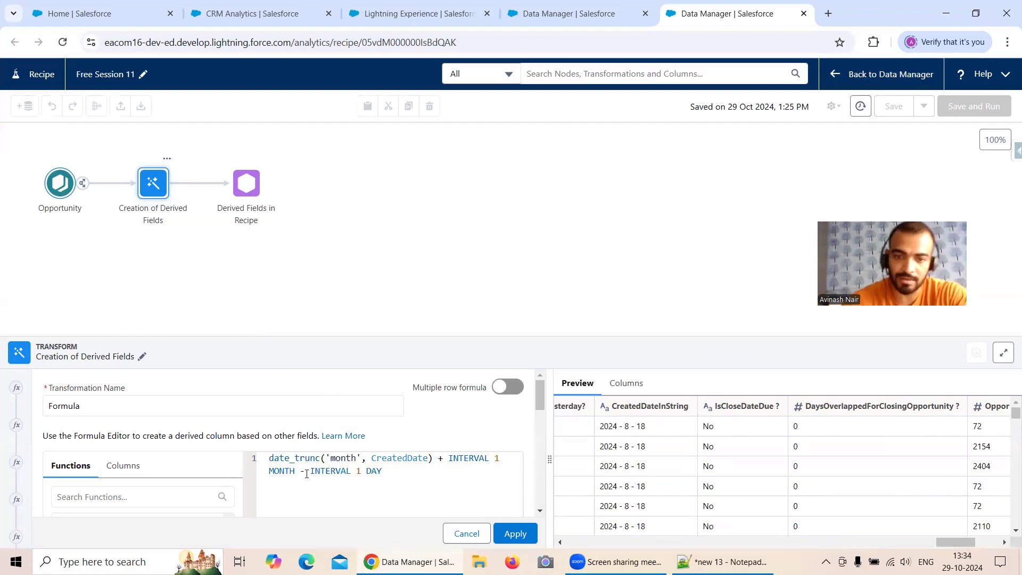
left_click(515, 533)
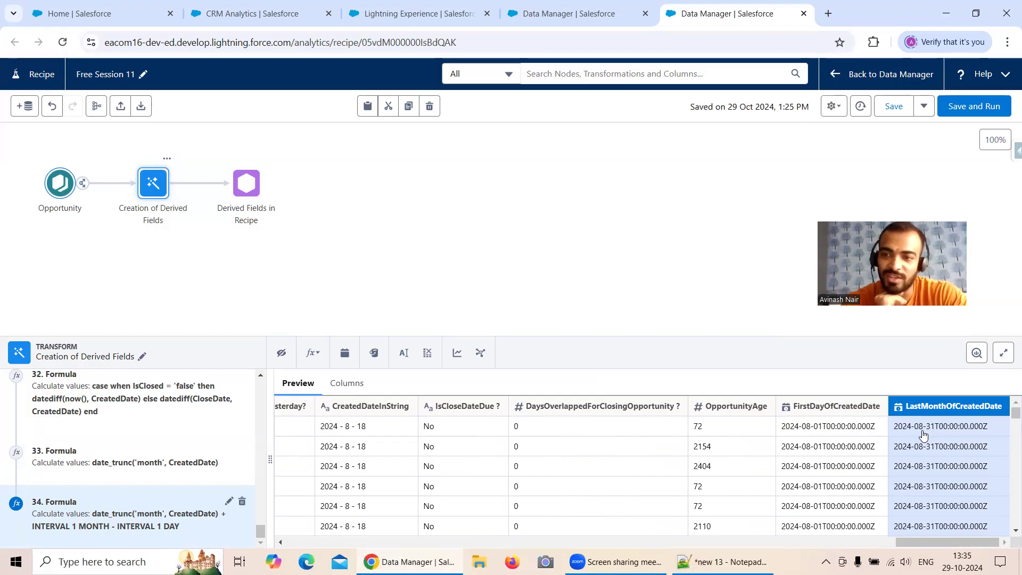
Search Google in a new browser tab for "date_trunc in recipe in einstein analytics"
left_click(828, 13)
left_click(358, 250)
type("d")
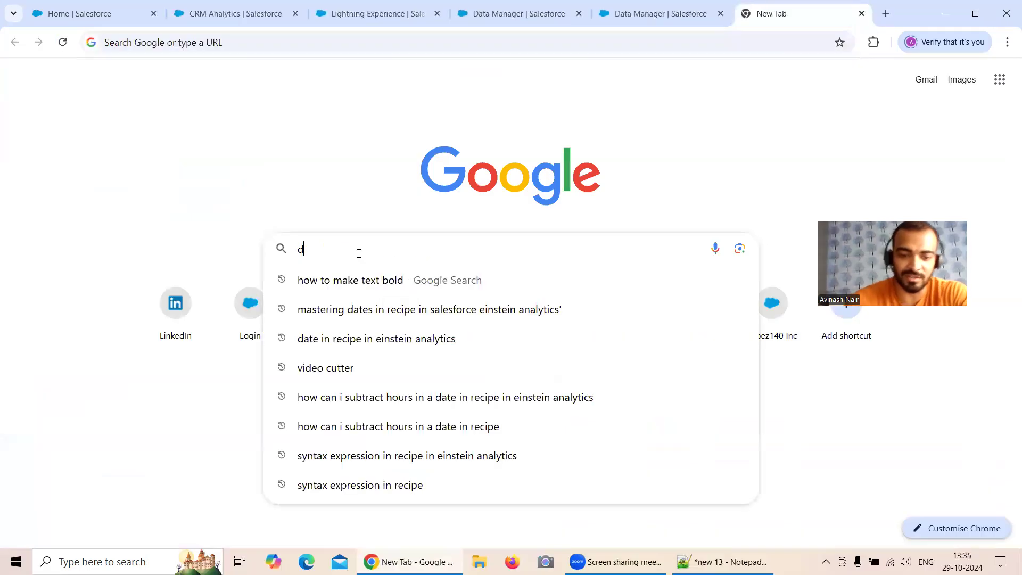
type("ate_tru")
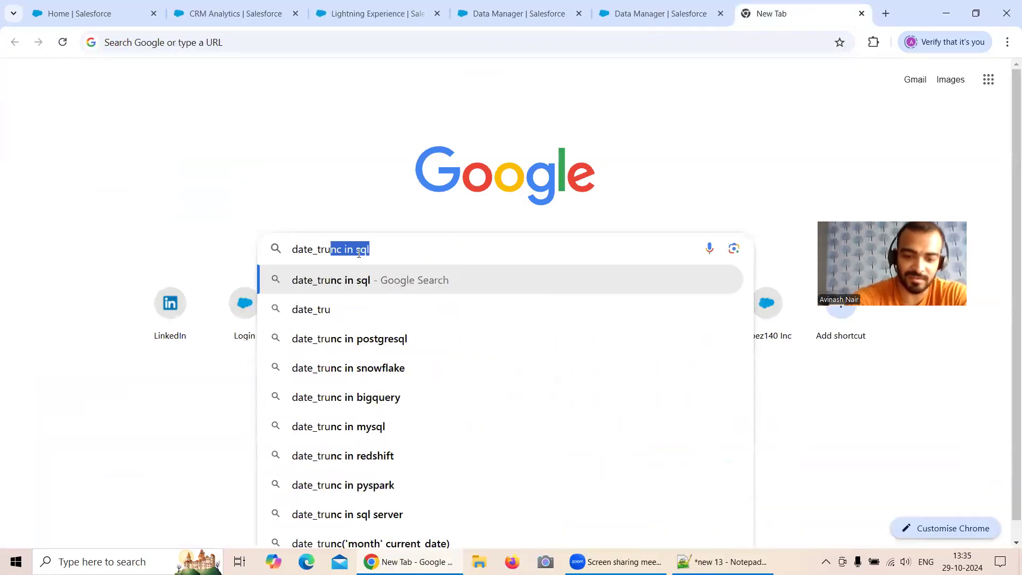
type("nc in reci")
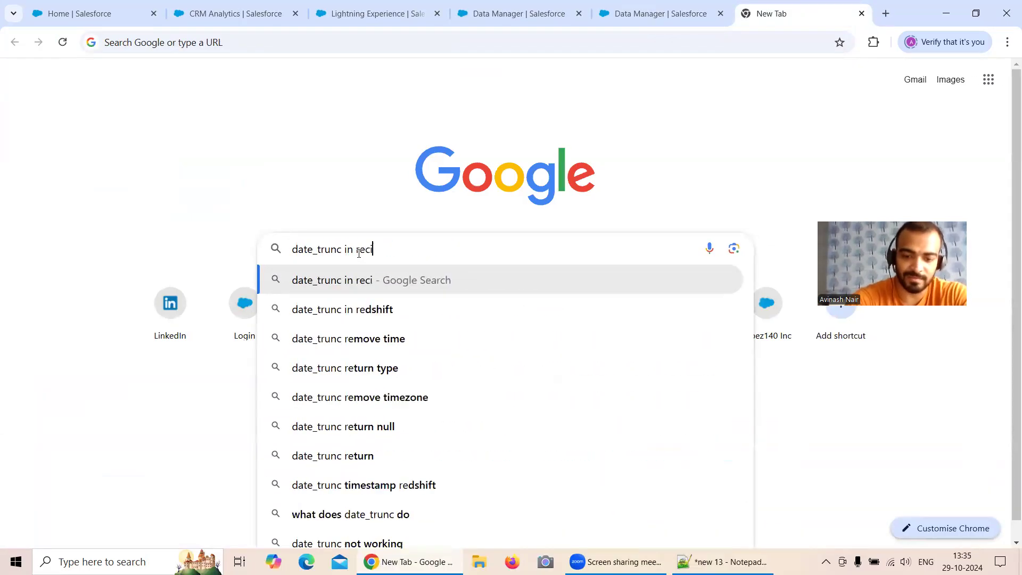
type("pe in einst")
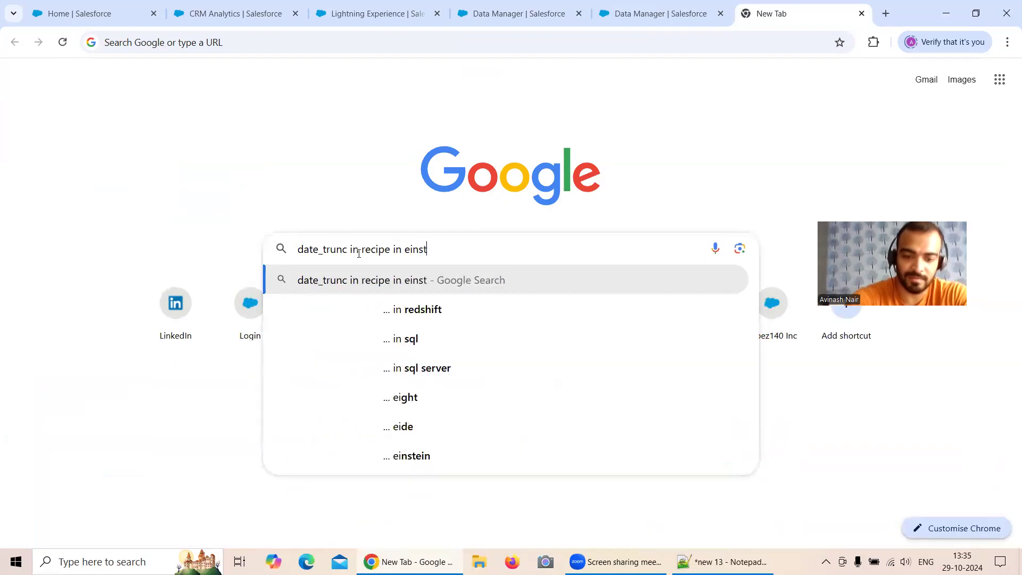
type("ein analytics")
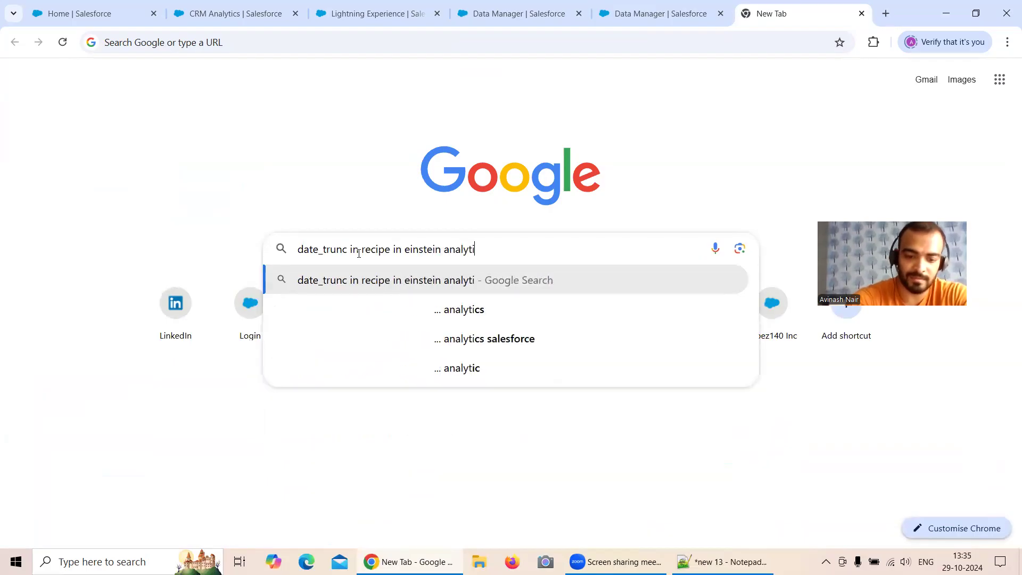
key("Return")
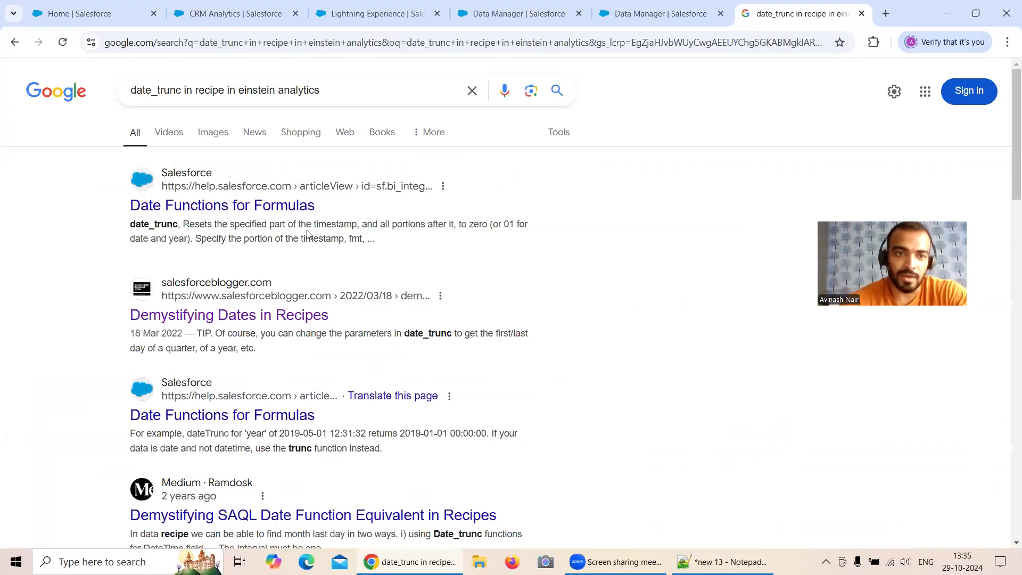
Open the first Salesforce result, Date Functions for Formulas, in its own browser tab and switch to it
middle_click(219, 209)
scroll(295, 234, "down", 4)
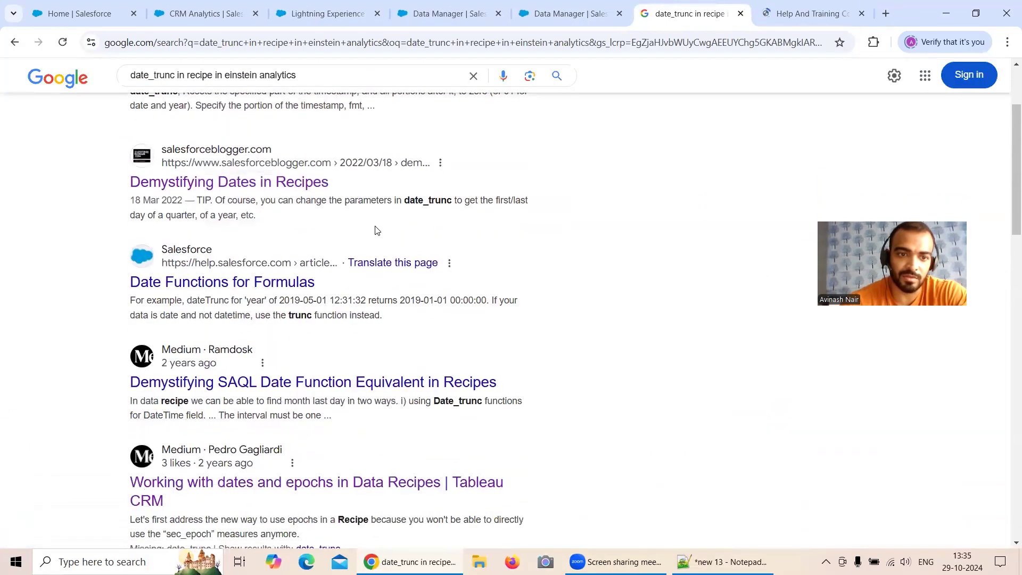
scroll(416, 233, "up", 4)
left_click(809, 13)
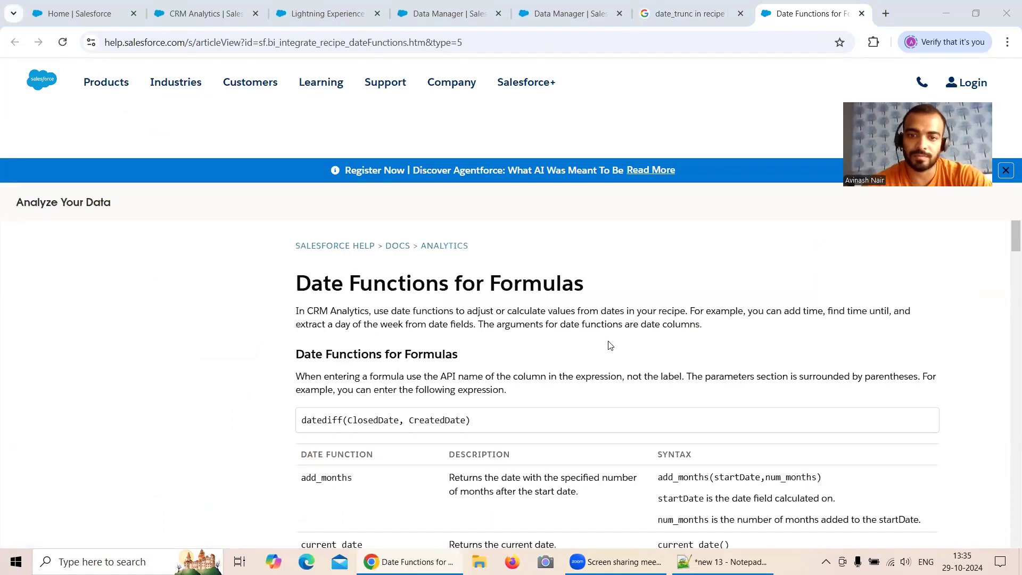
Find the date_trunc entry in the function table and highlight its description
scroll(605, 342, "down", 1)
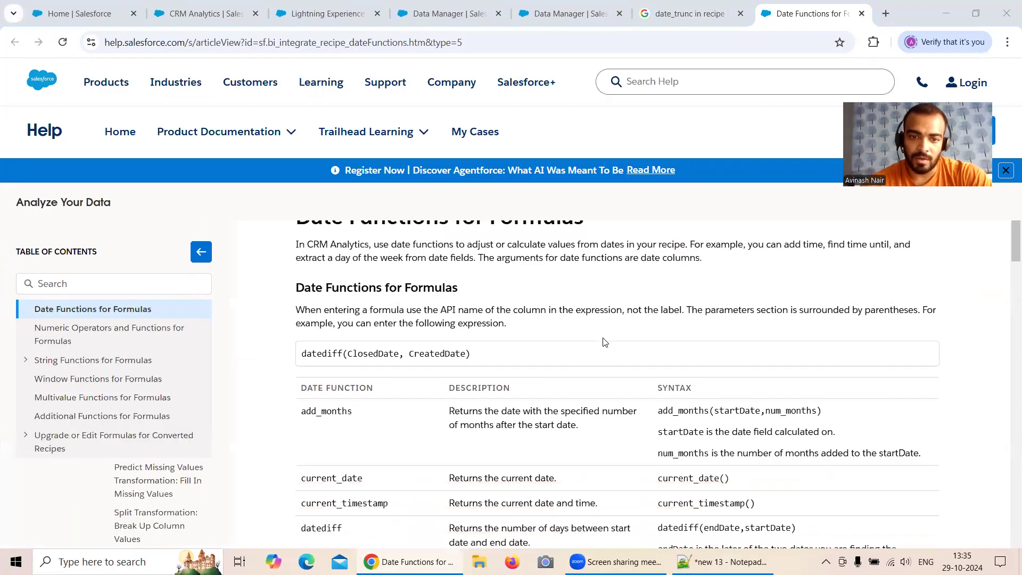
scroll(605, 342, "down", 1)
scroll(605, 341, "down", 2)
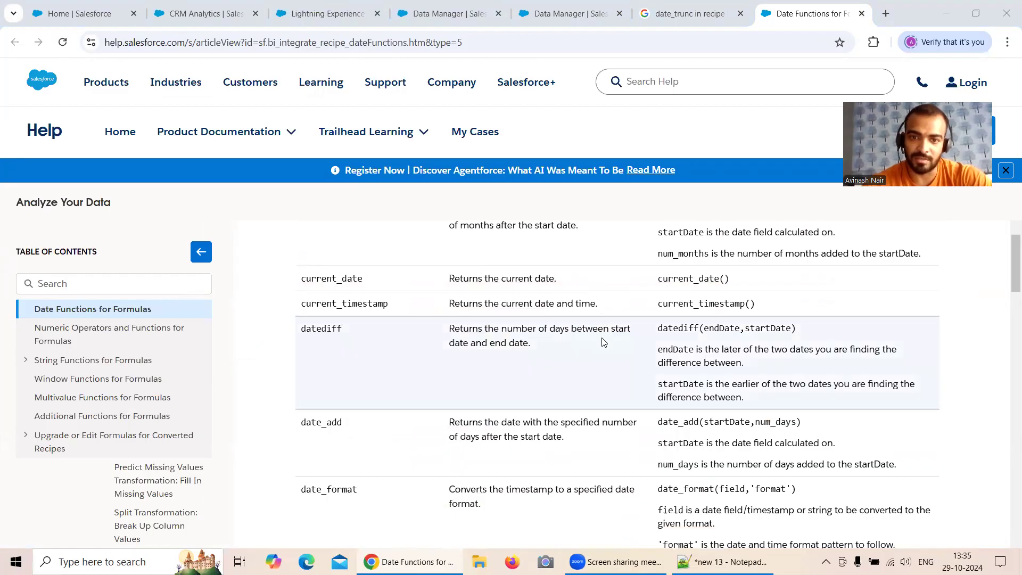
scroll(604, 341, "down", 1)
scroll(604, 342, "down", 5)
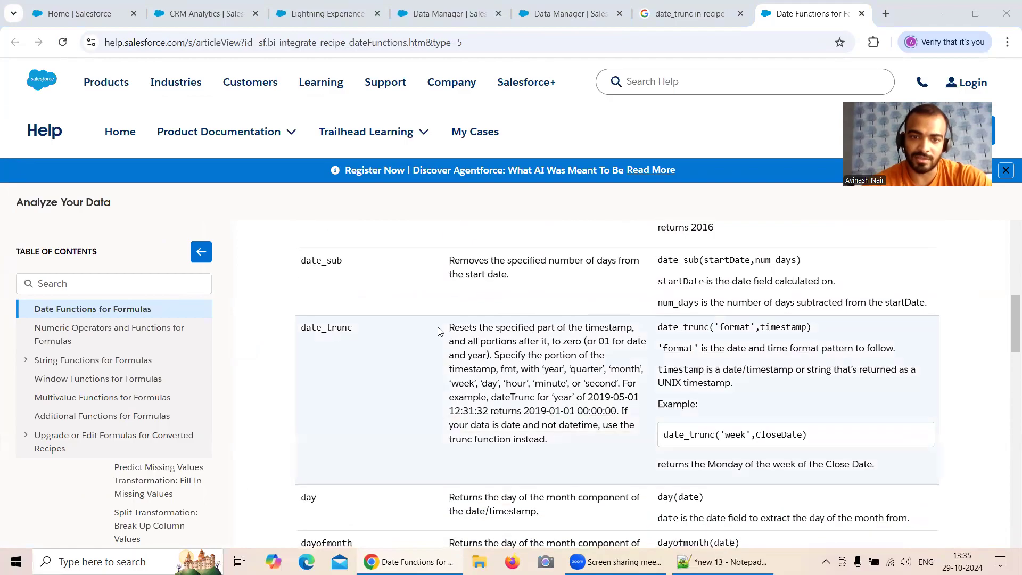
left_click_drag(449, 327, 617, 424)
Read the remaining date functions after date_trunc, down to the behavior notes at the article's end
scroll(636, 387, "down", 1)
scroll(638, 391, "down", 1)
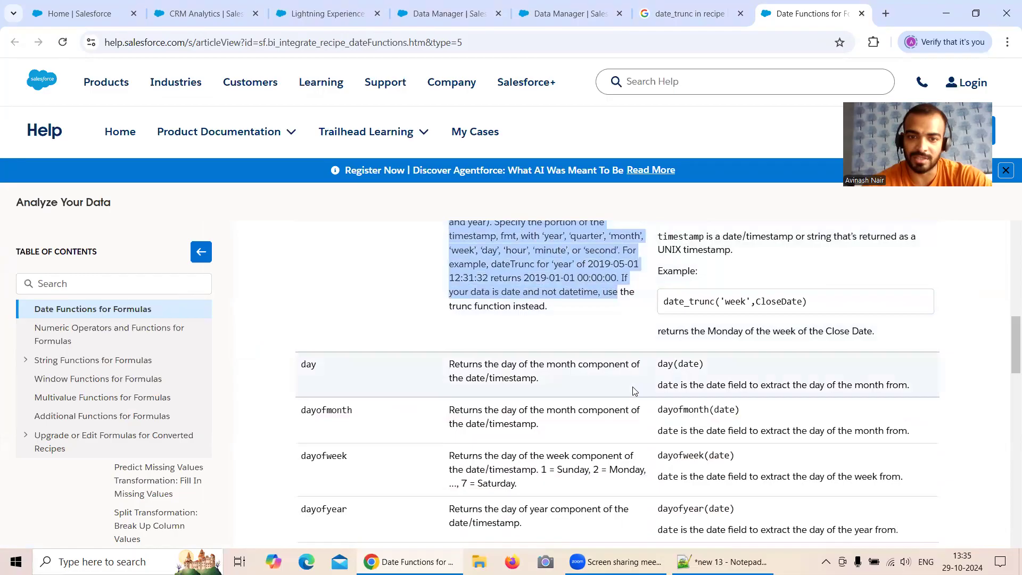
scroll(634, 391, "down", 2)
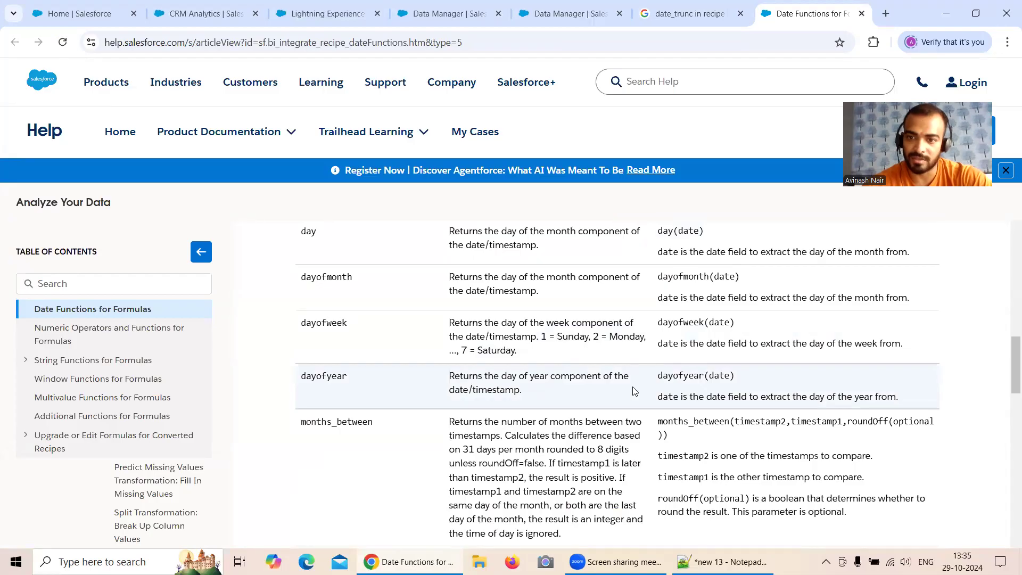
scroll(634, 391, "down", 3)
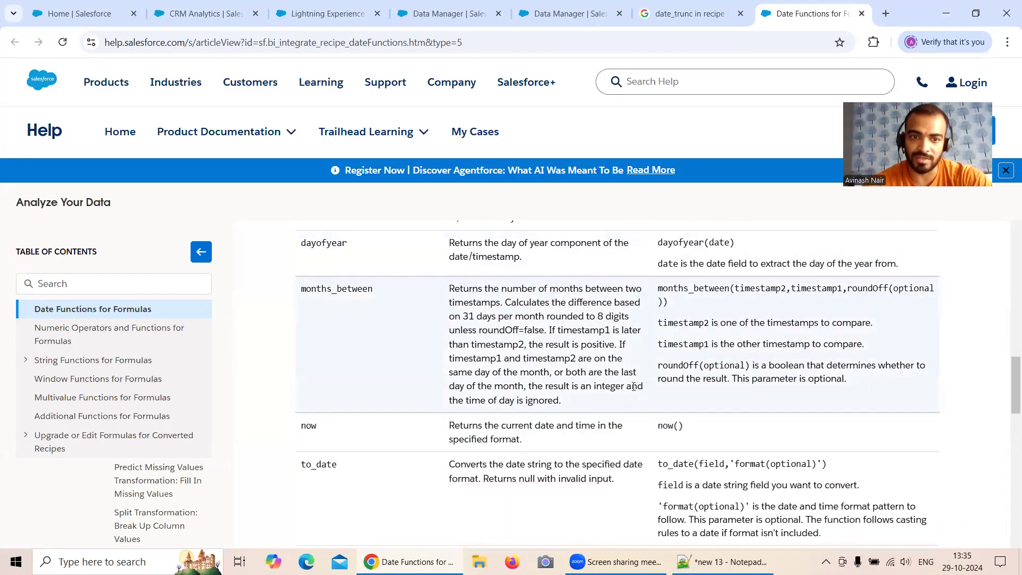
scroll(634, 387, "down", 8)
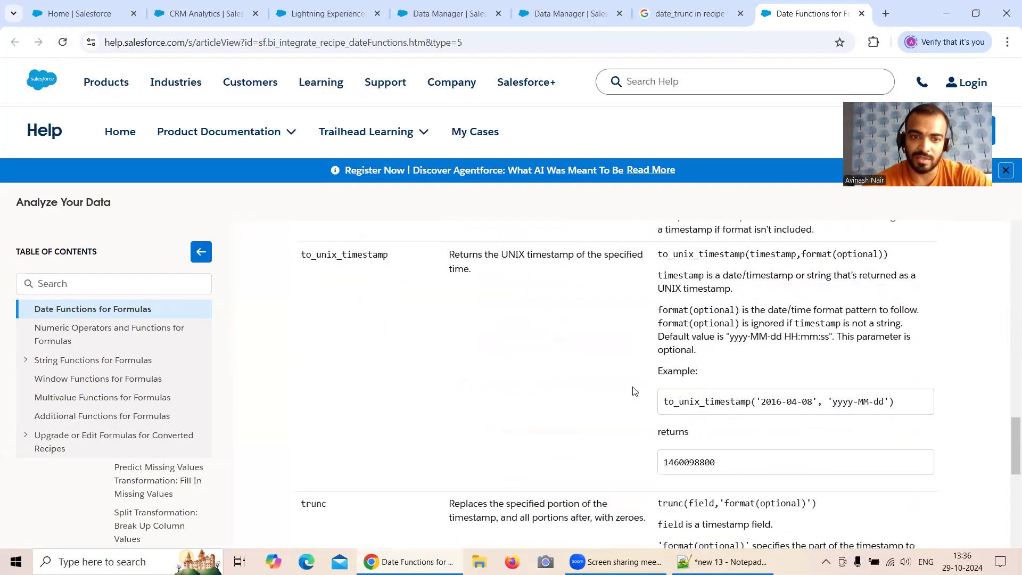
scroll(634, 391, "down", 1)
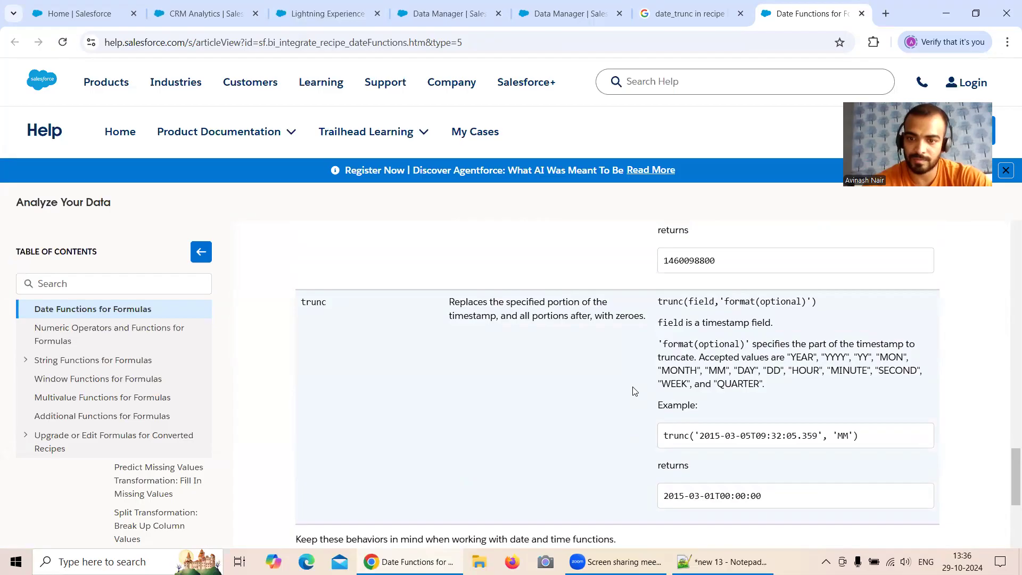
scroll(635, 391, "down", 1)
scroll(634, 392, "down", 2)
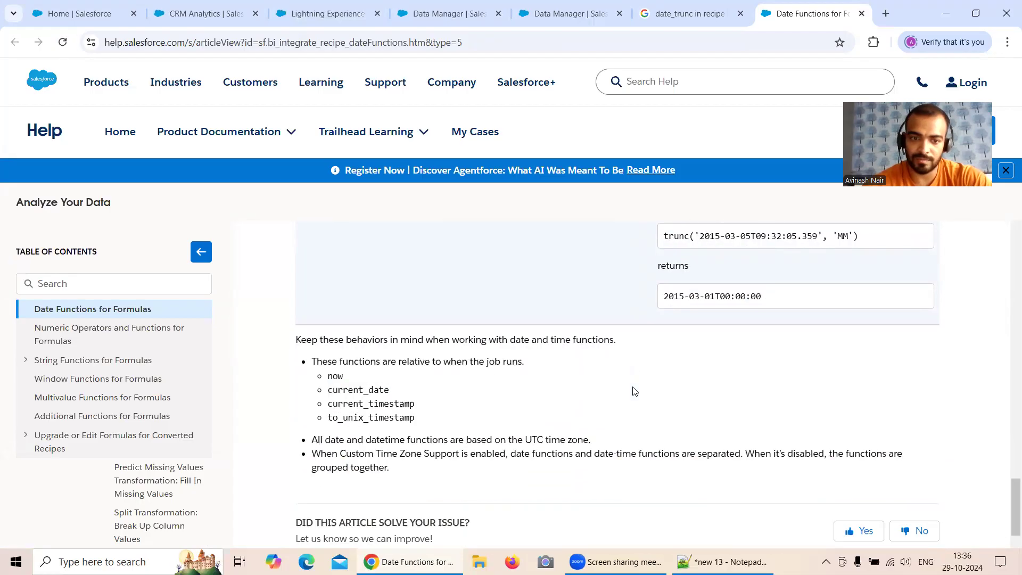
scroll(634, 391, "down", 1)
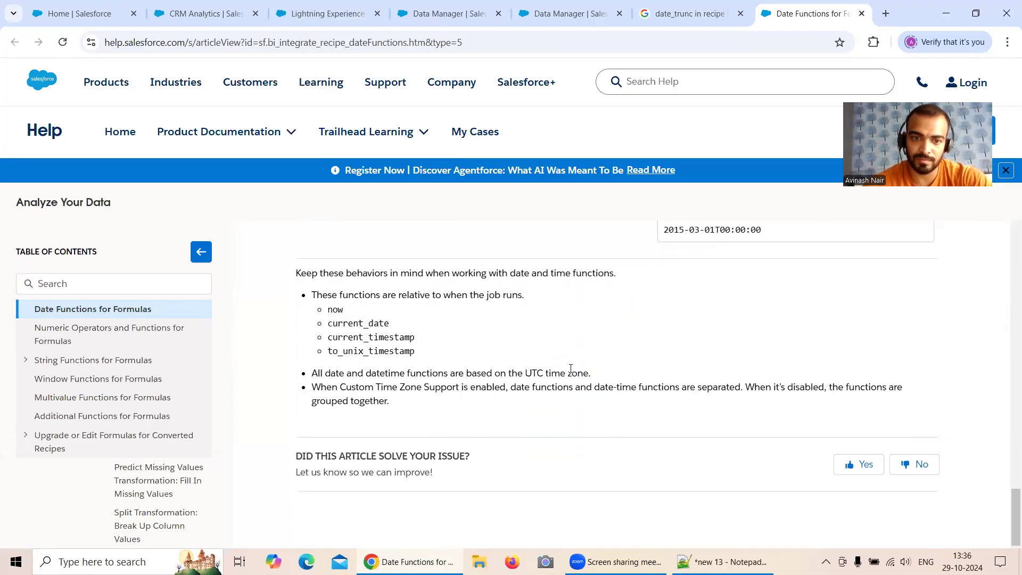
Return to the article's beginning and review the current_date, datediff, date_add and date_format entries
scroll(535, 349, "up", 2)
scroll(684, 385, "up", 7)
left_click_drag(1014, 429, 1000, 171)
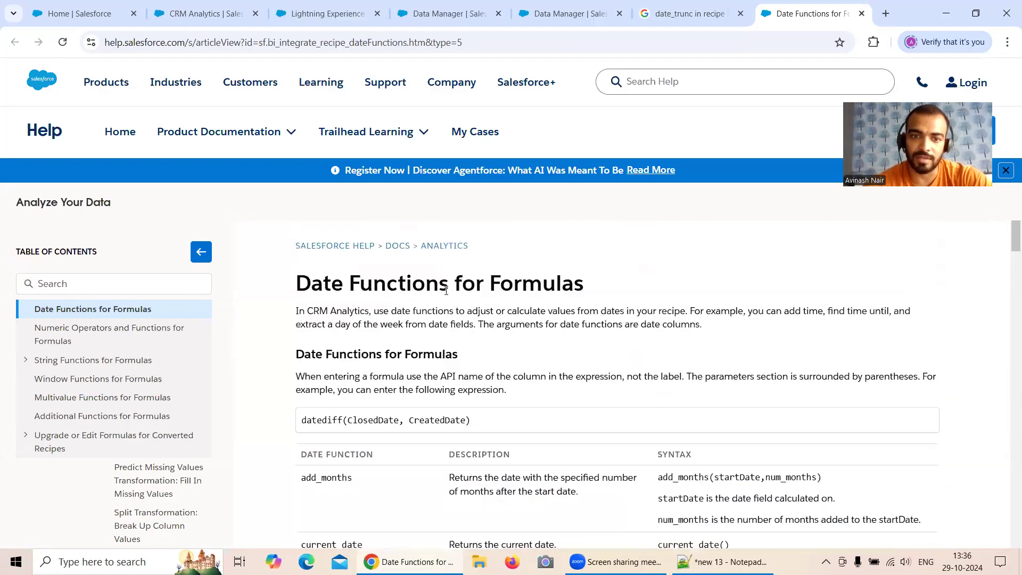
scroll(446, 290, "down", 5)
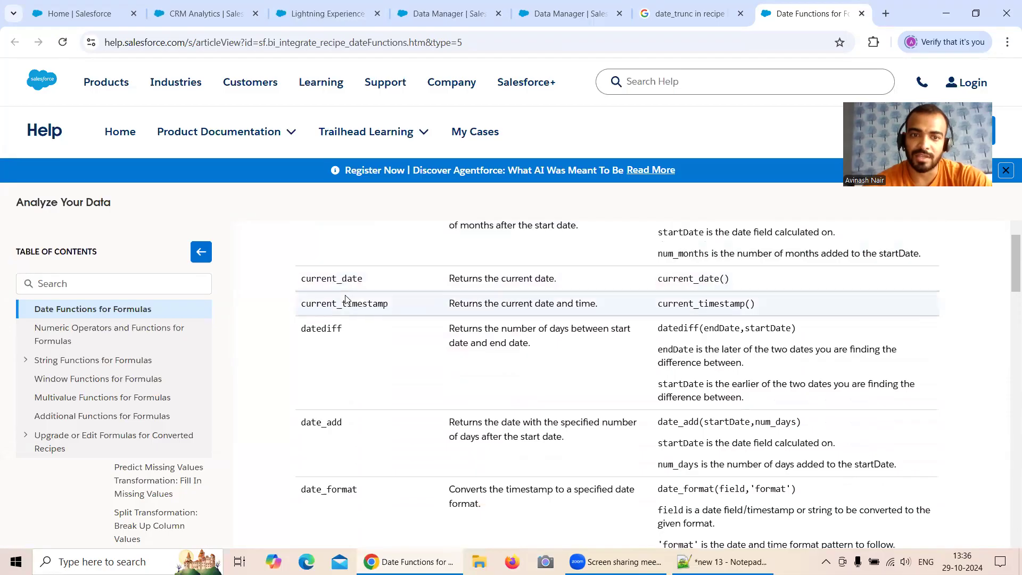
scroll(346, 299, "up", 1)
scroll(346, 299, "down", 3)
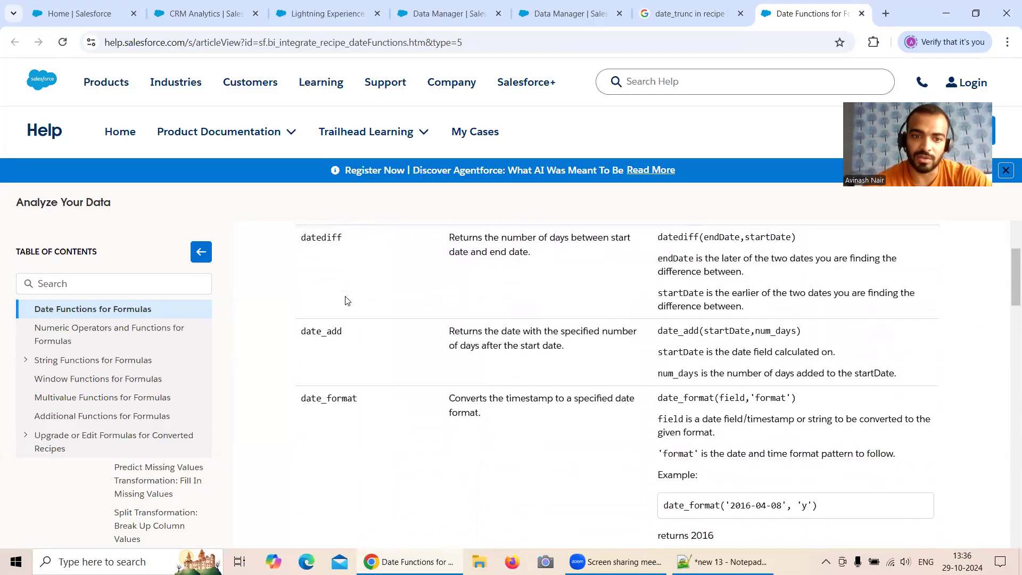
scroll(346, 301, "down", 1)
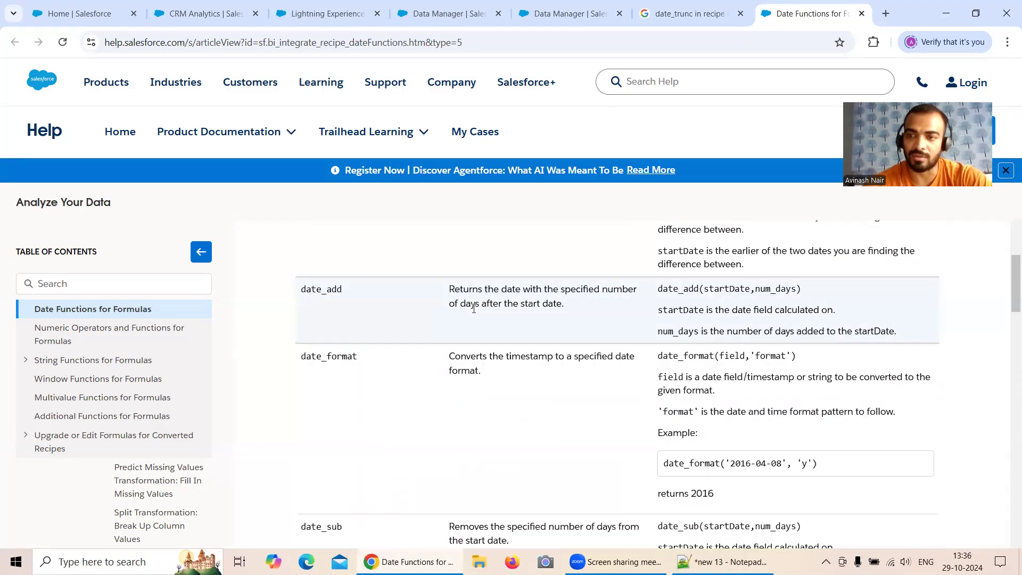
Switch from the recipe to the Data Manager's dataflow list, open the Free Session 7 dataflow and close it
left_click(569, 19)
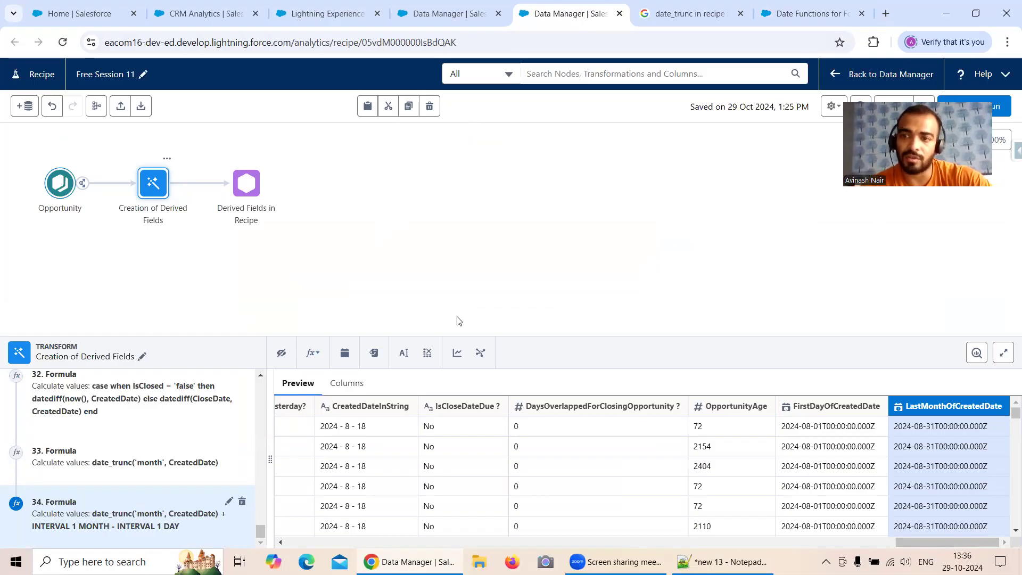
left_click(418, 19)
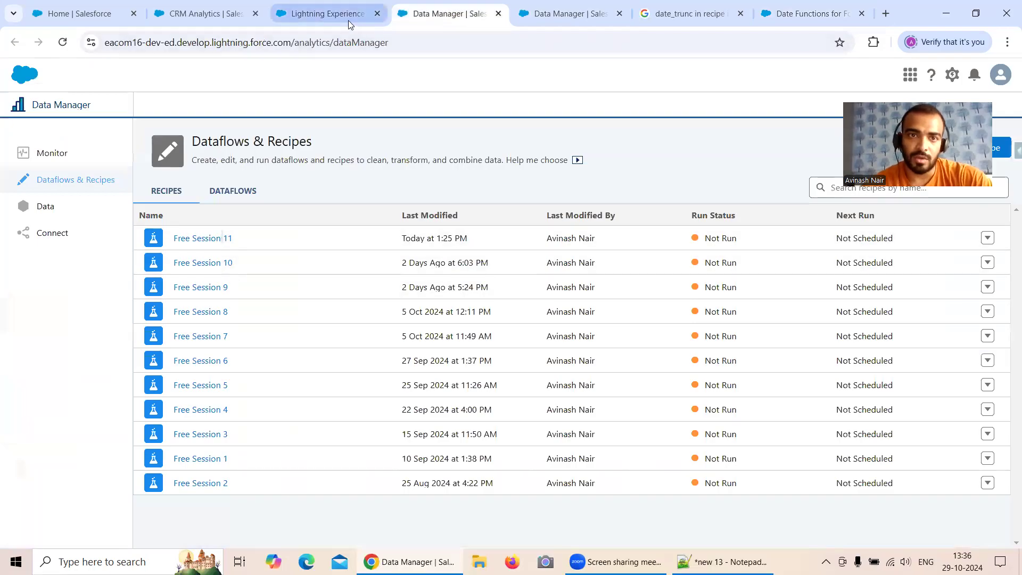
left_click(224, 193)
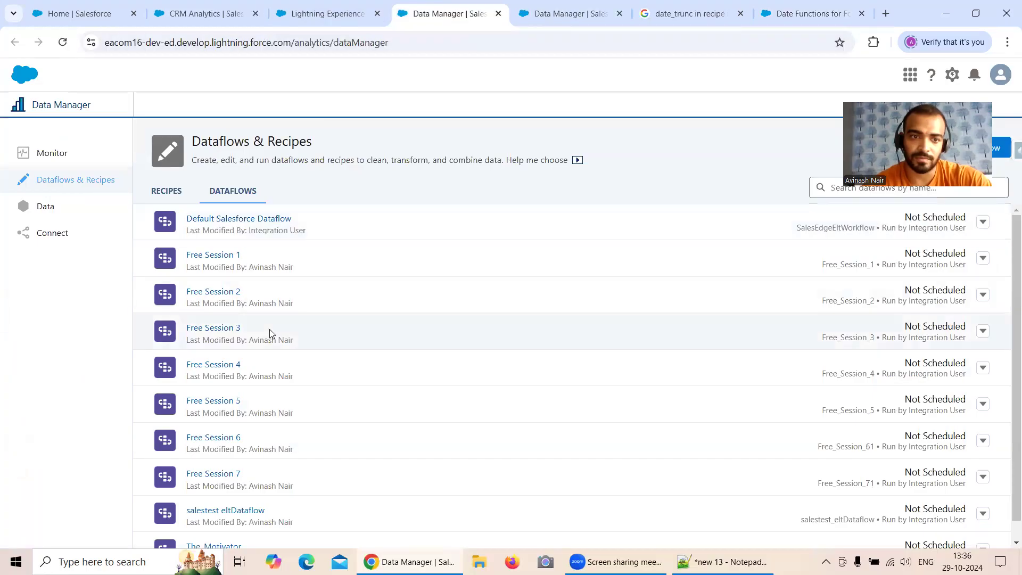
scroll(269, 331, "down", 1)
left_click(238, 457)
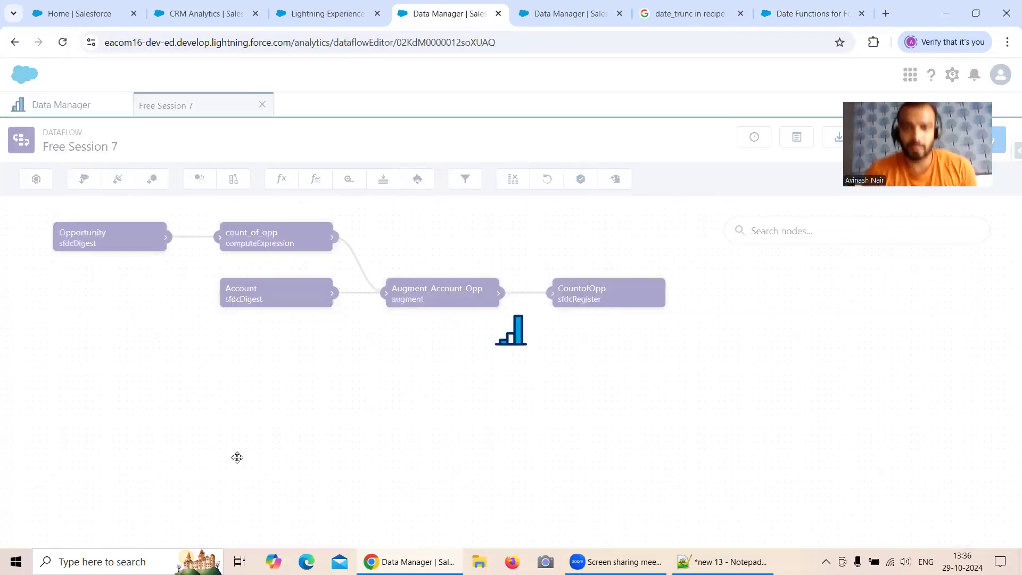
left_click(261, 104)
Open the Free Session 6 dataflow and bring up the computed fields of its Derived Fields node
scroll(273, 410, "up", 1)
scroll(273, 410, "down", 1)
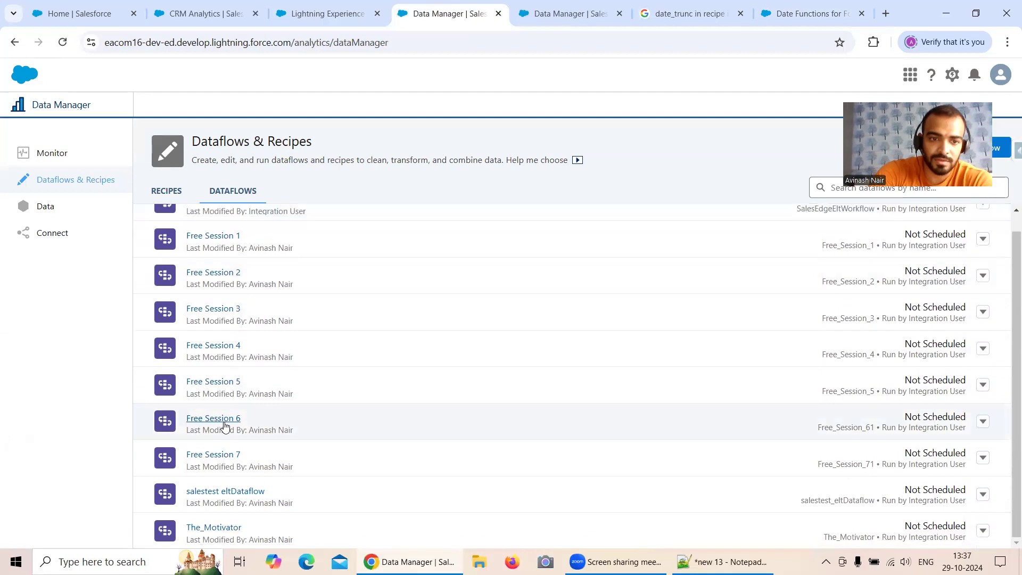
left_click(224, 419)
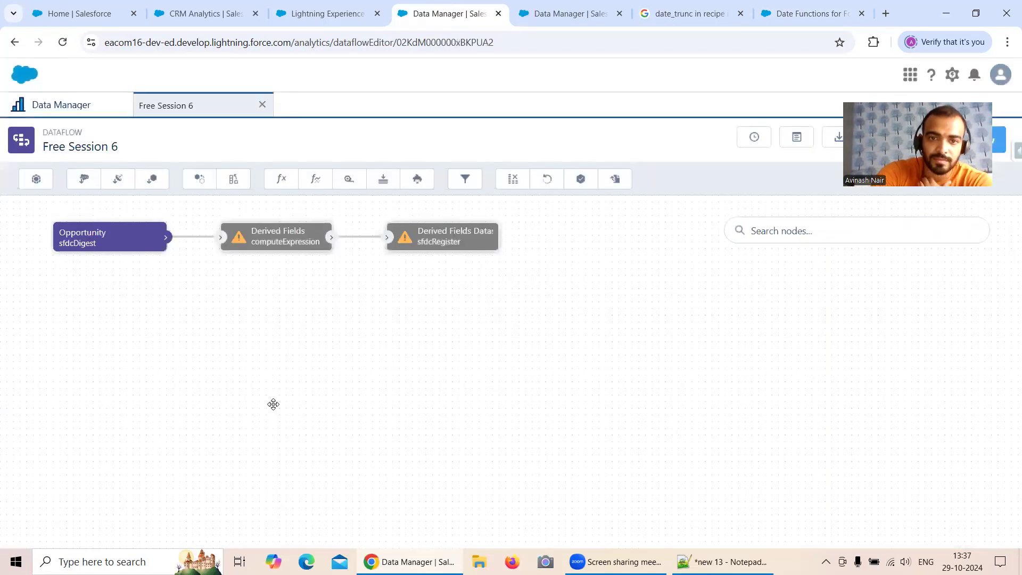
left_click(265, 238)
scroll(491, 350, "down", 1)
scroll(490, 349, "down", 5)
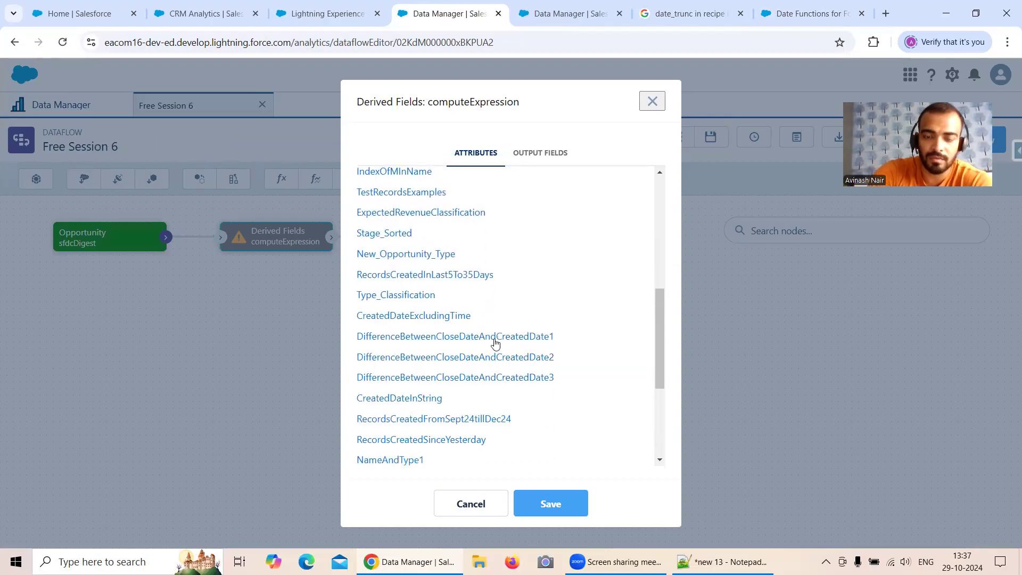
Copy the SAQL expression of the DifferenceBetweenCloseDateAndCreatedDate2 field and return to the computed field list
left_click(527, 332)
left_click(471, 503)
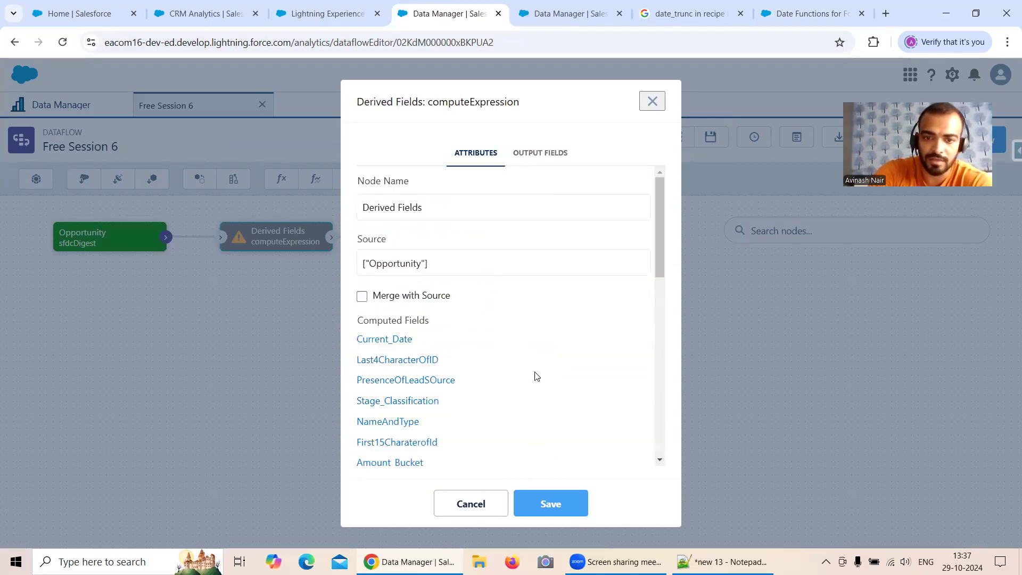
scroll(533, 375, "down", 9)
left_click(516, 226)
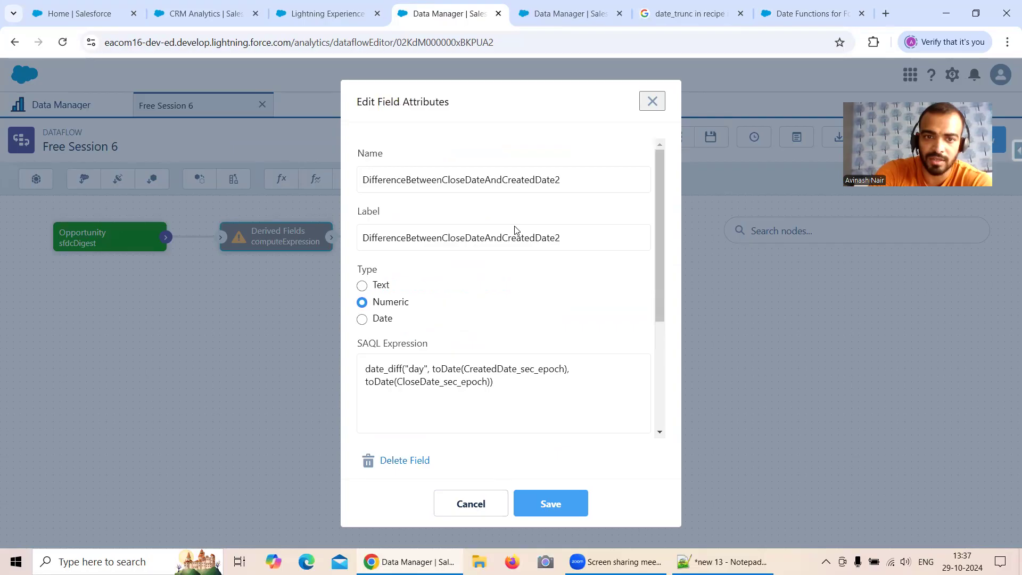
left_click_drag(512, 392, 361, 372)
key("ctrl+c")
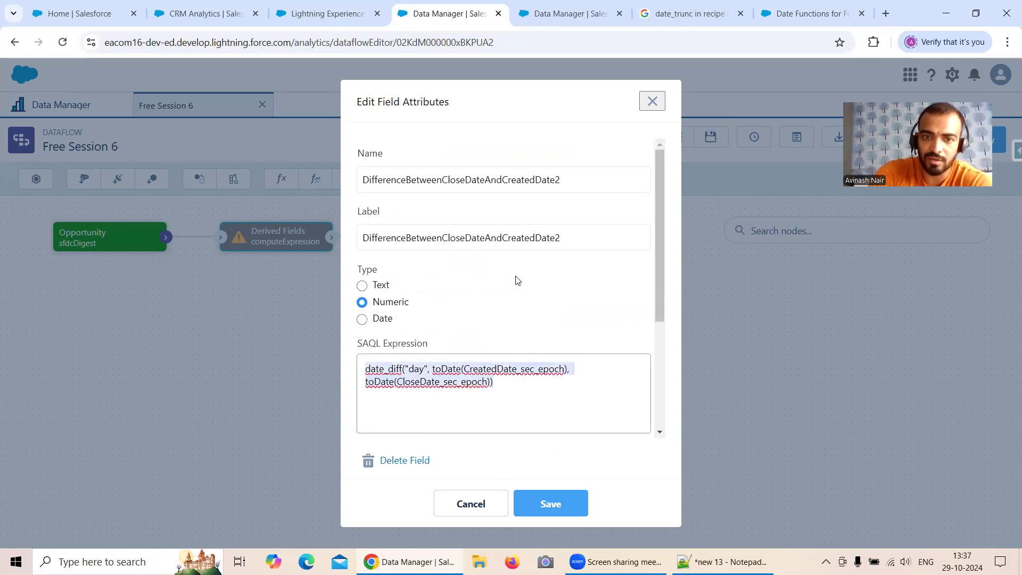
left_click(498, 496)
Add a computed field to the Derived Fields node using the copied date_diff expression, with "month" as its interval
scroll(510, 374, "down", 5)
scroll(511, 374, "up", 3)
scroll(514, 367, "down", 5)
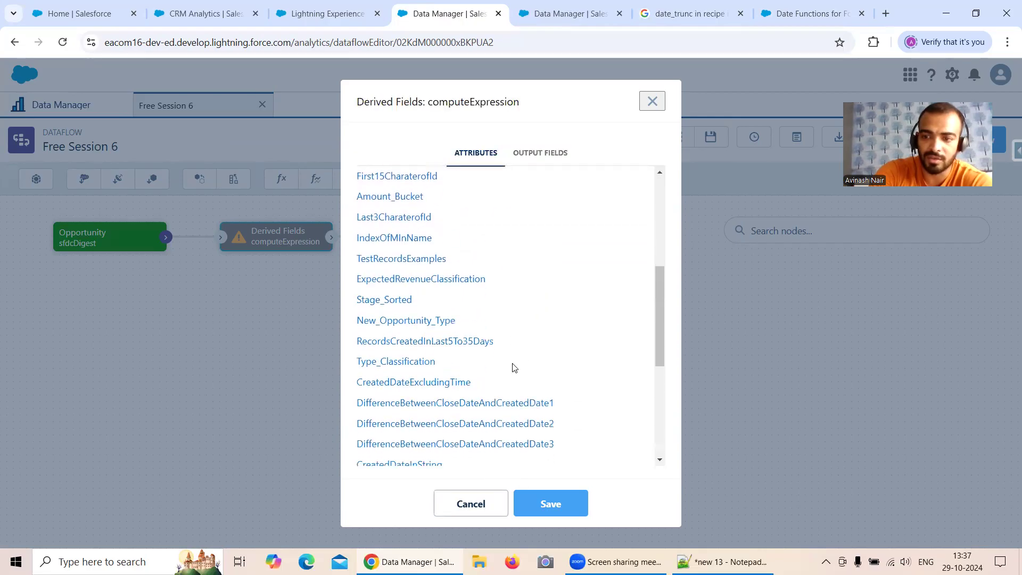
scroll(513, 368, "down", 5)
left_click(407, 439)
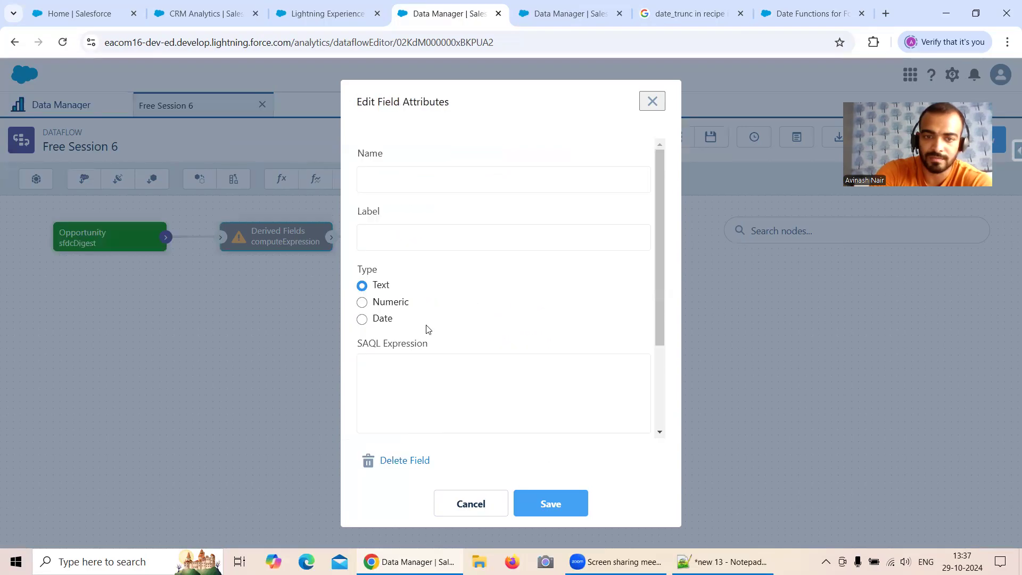
key("ctrl+v")
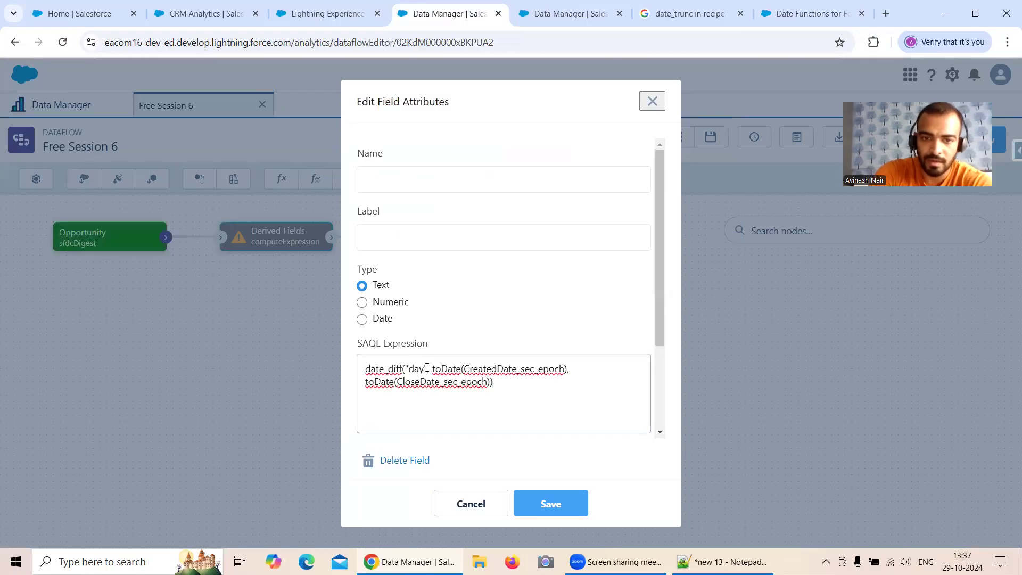
left_click(425, 367)
key("BackSpace")
key("BackSpace")
key("BackSpace")
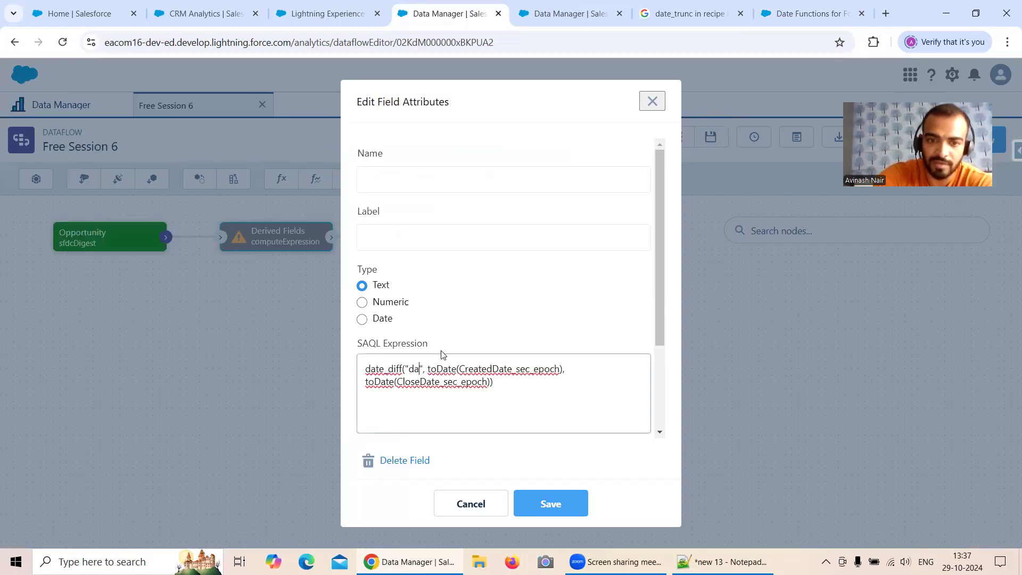
type("month")
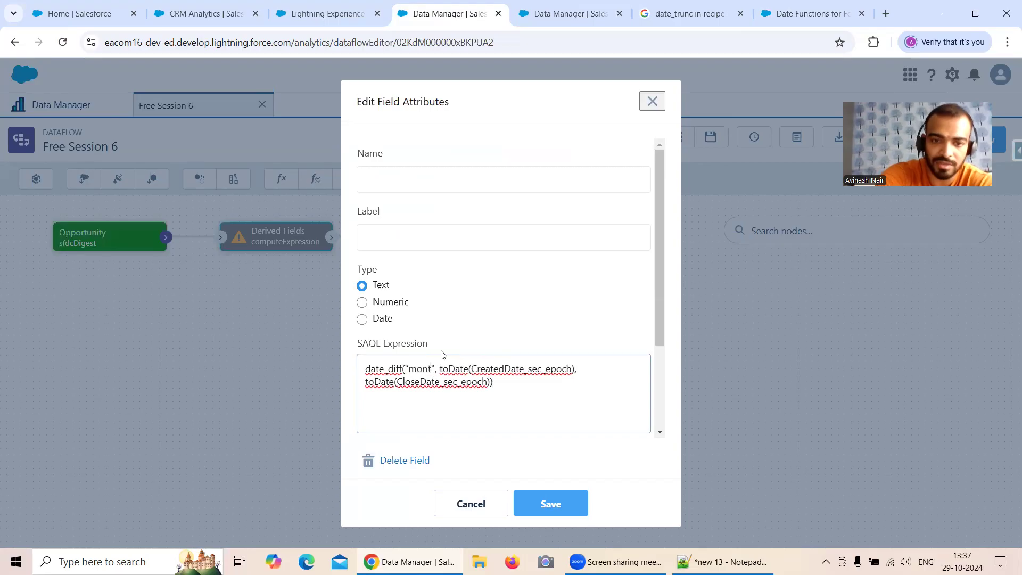
Name the new computed field DifferenceBetweenCloseDateAndCreatedDateInMonth
left_click(429, 177)
type("Di")
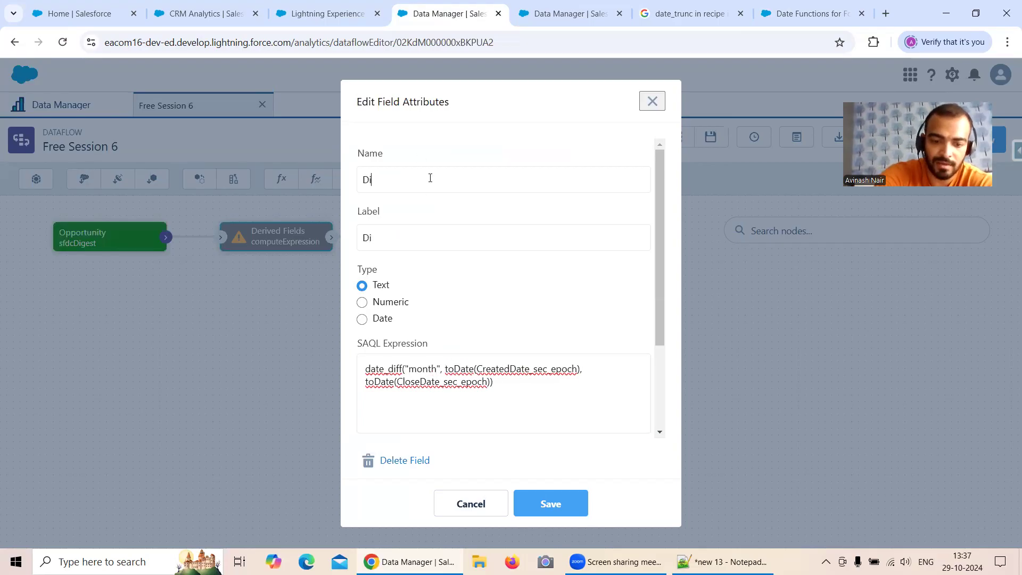
type("fference")
key("BackSpace")
type("Between")
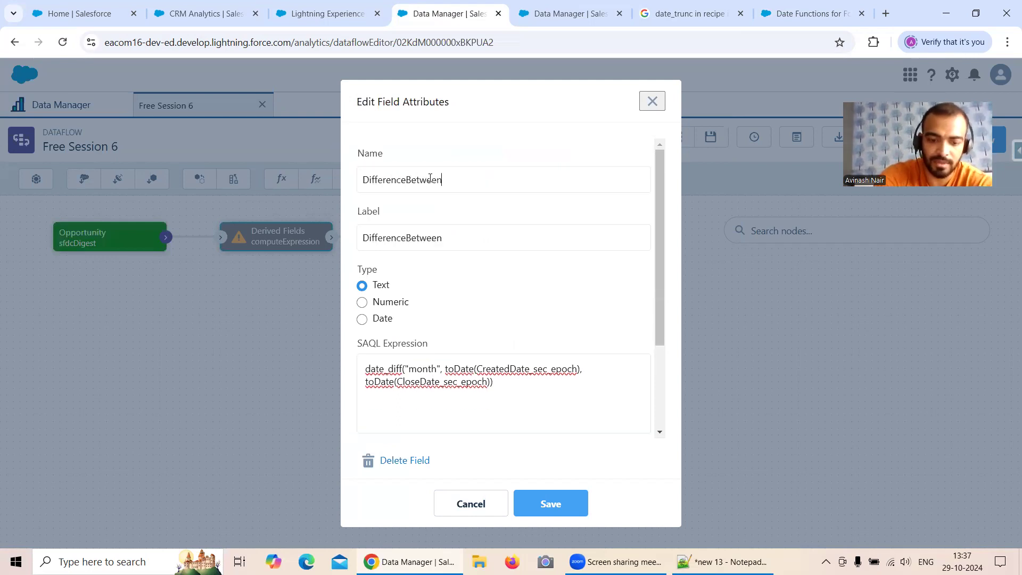
type("CloseDate&CreatedD")
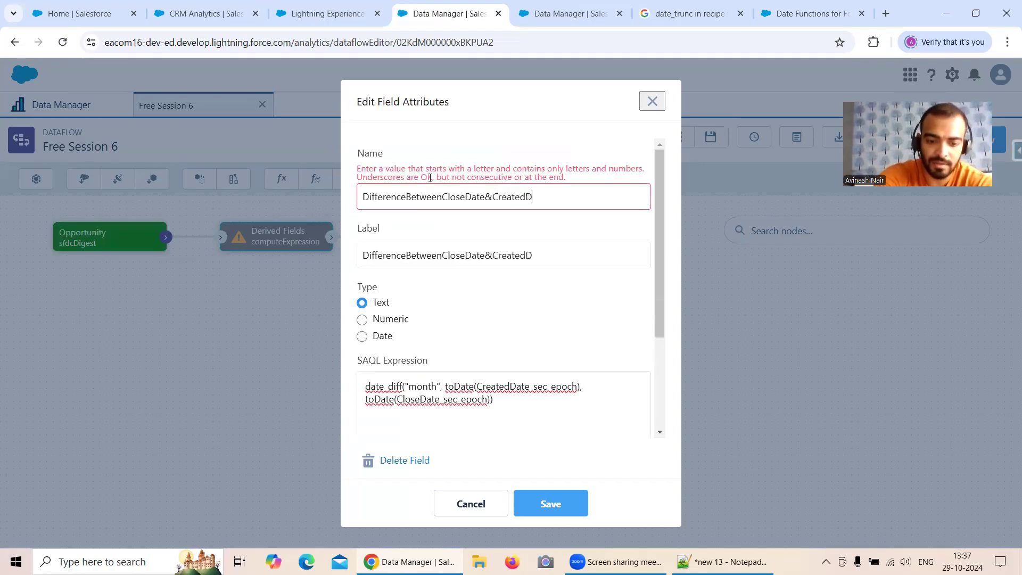
type("ateInMonth")
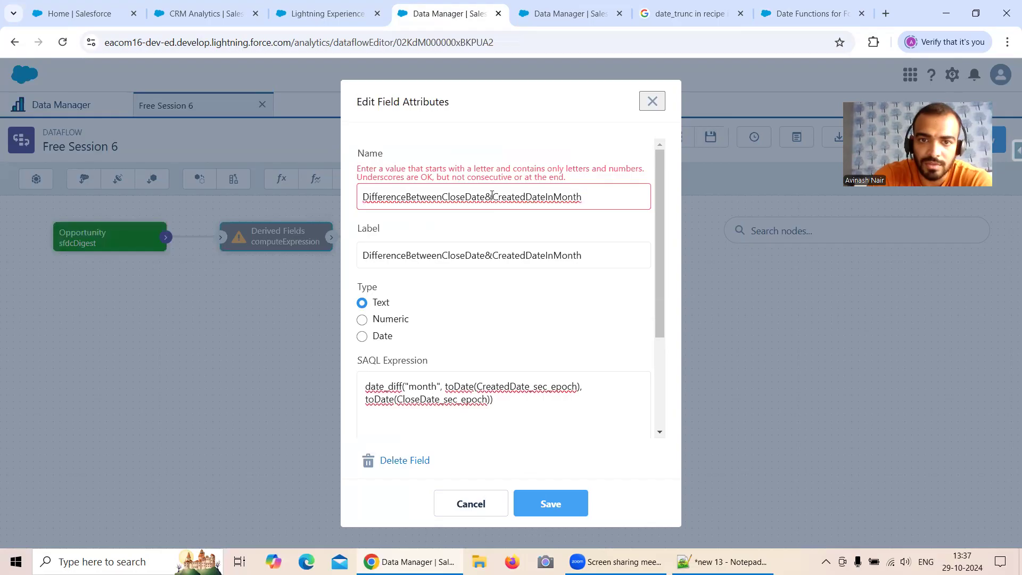
left_click(491, 196)
key("BackSpace")
type("And")
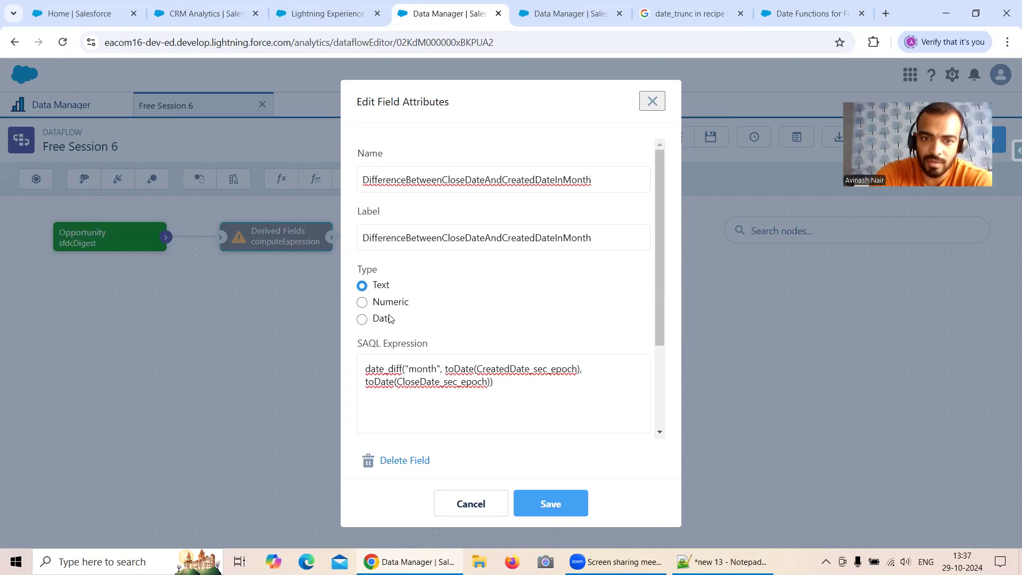
Make the month difference field Numeric with precision 10 and scale 0, and save it
left_click(362, 302)
scroll(474, 319, "down", 3)
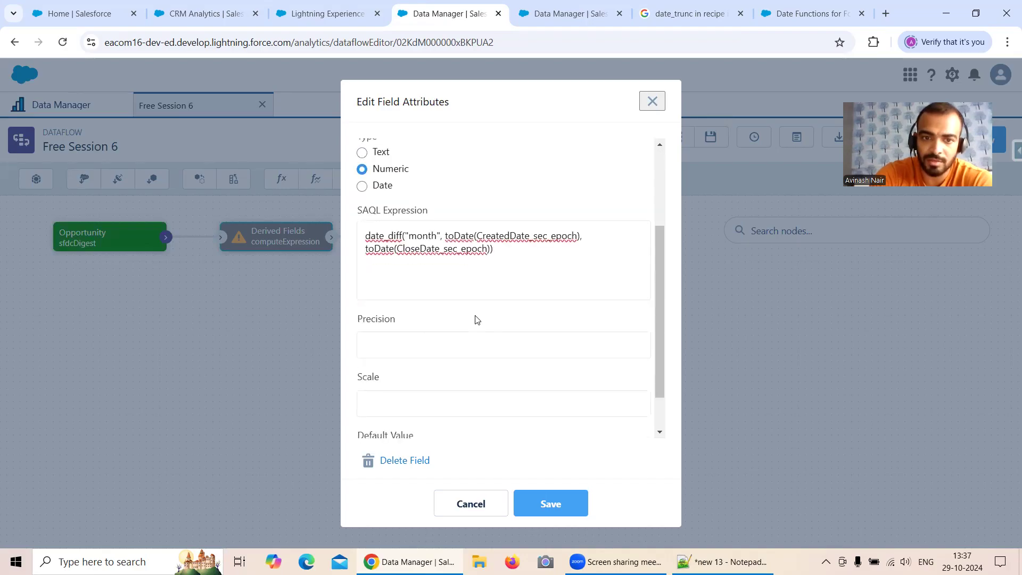
left_click(403, 294)
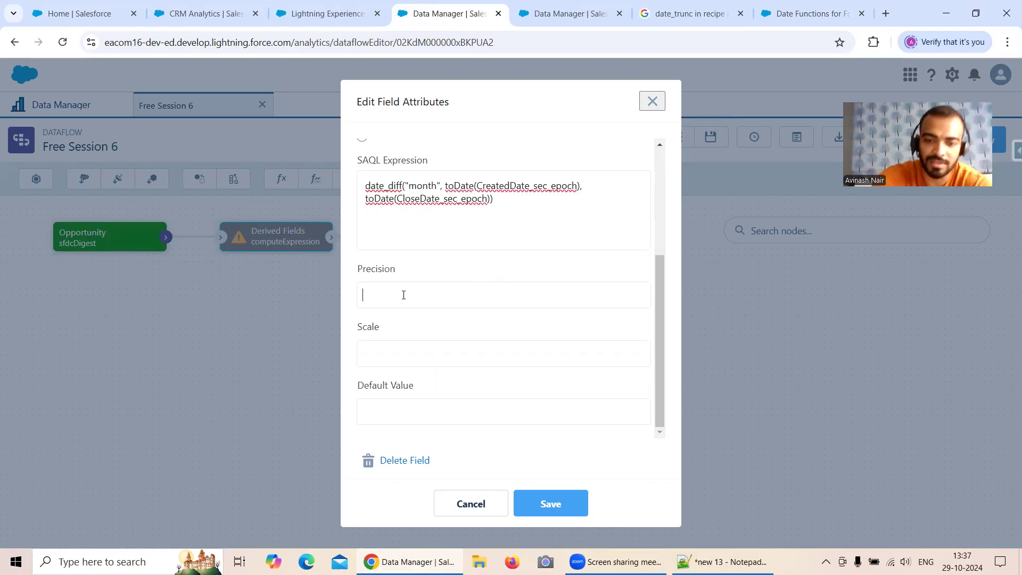
type("-")
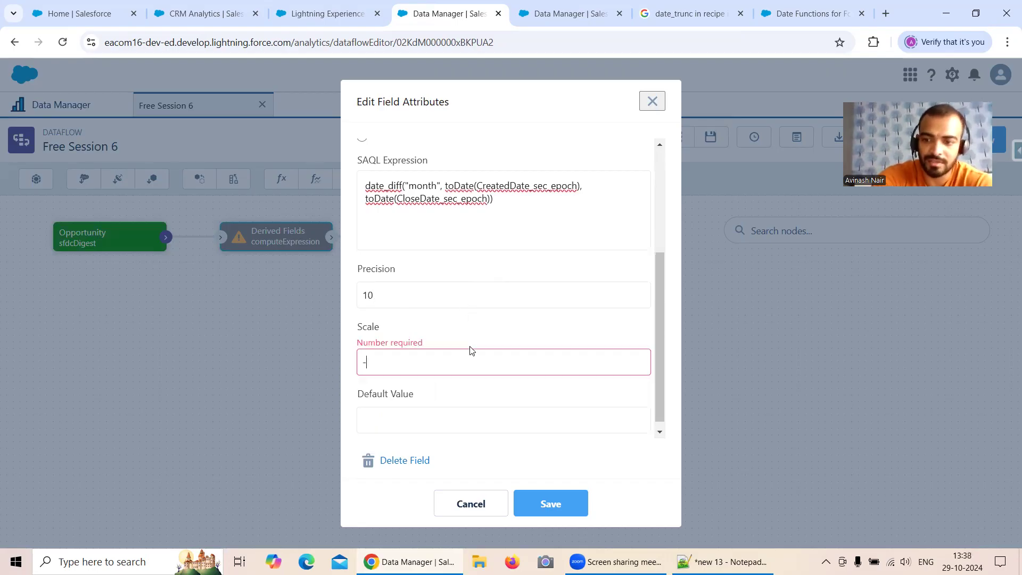
key("BackSpace")
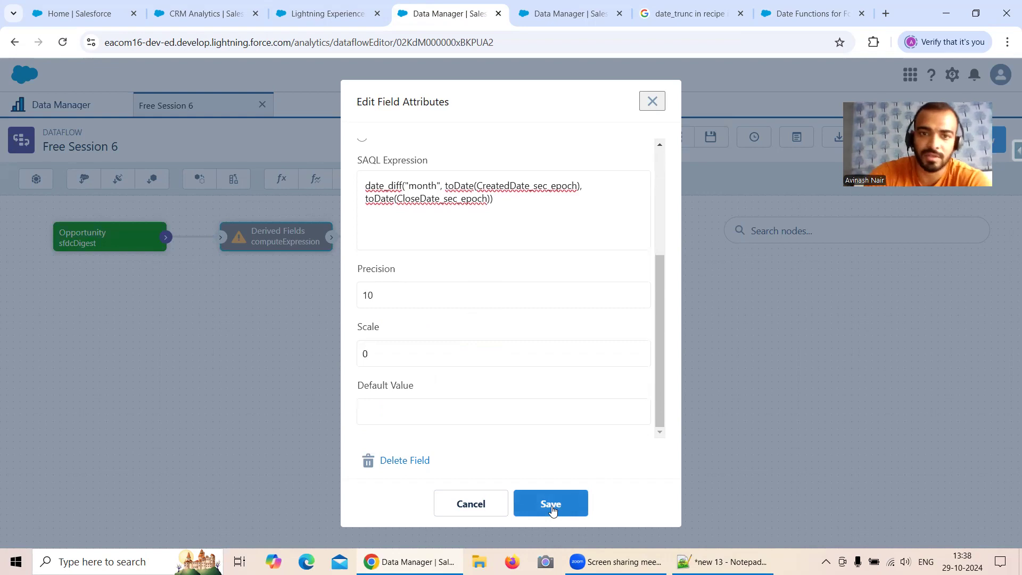
left_click(553, 508)
Add another computed field, reusing the month field's name adapted to DifferenceBetweenCloseDateAndCreatedDateInWeek
scroll(599, 399, "down", 6)
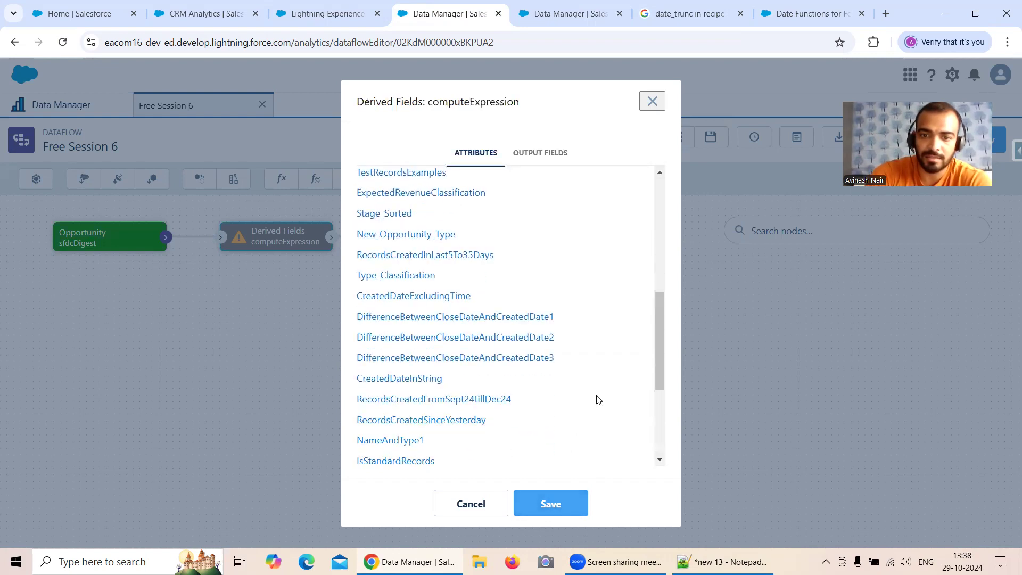
scroll(598, 400, "down", 4)
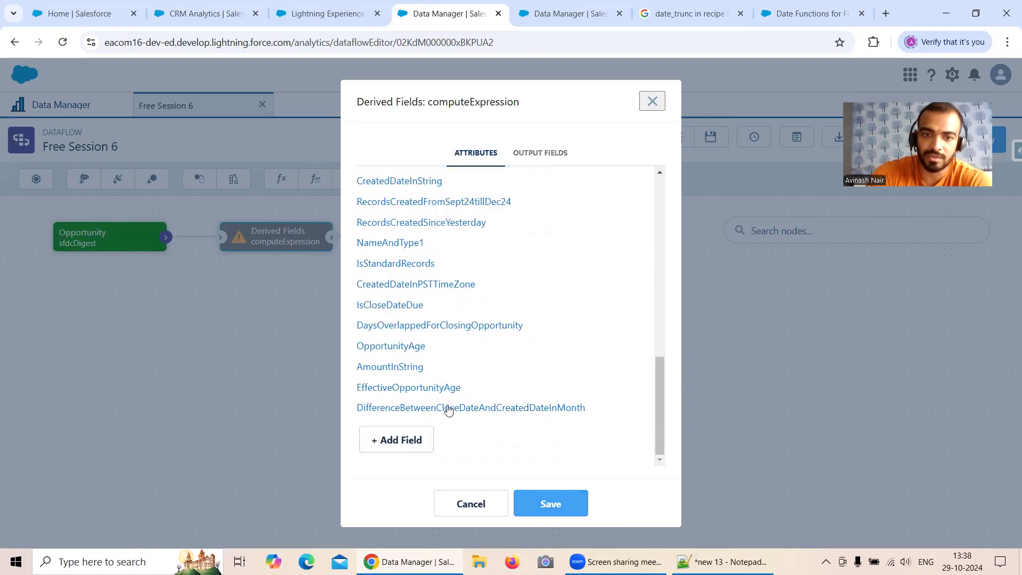
left_click_drag(598, 409, 359, 408)
key("ctrl+c")
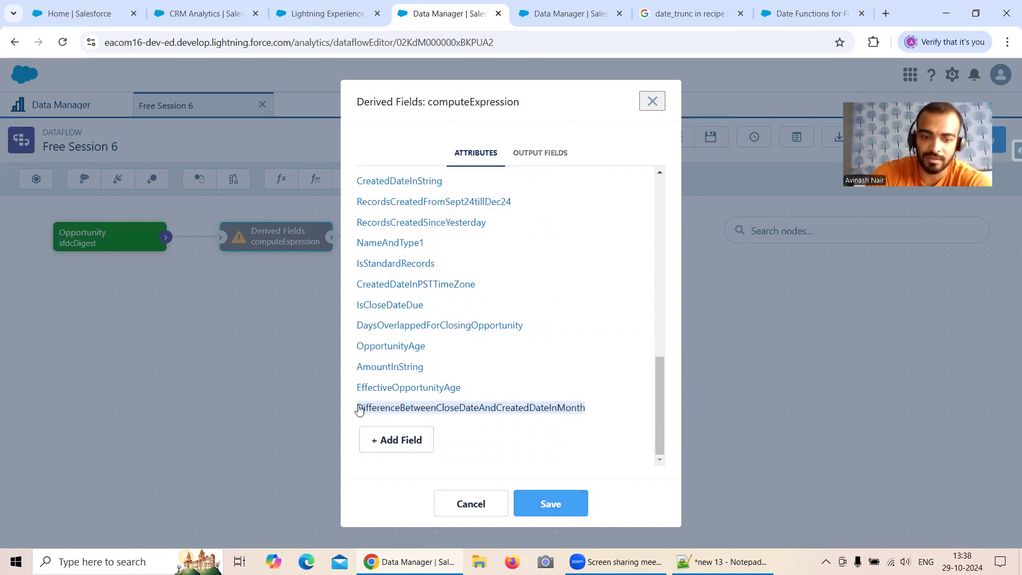
left_click(360, 409)
key("ctrl+v")
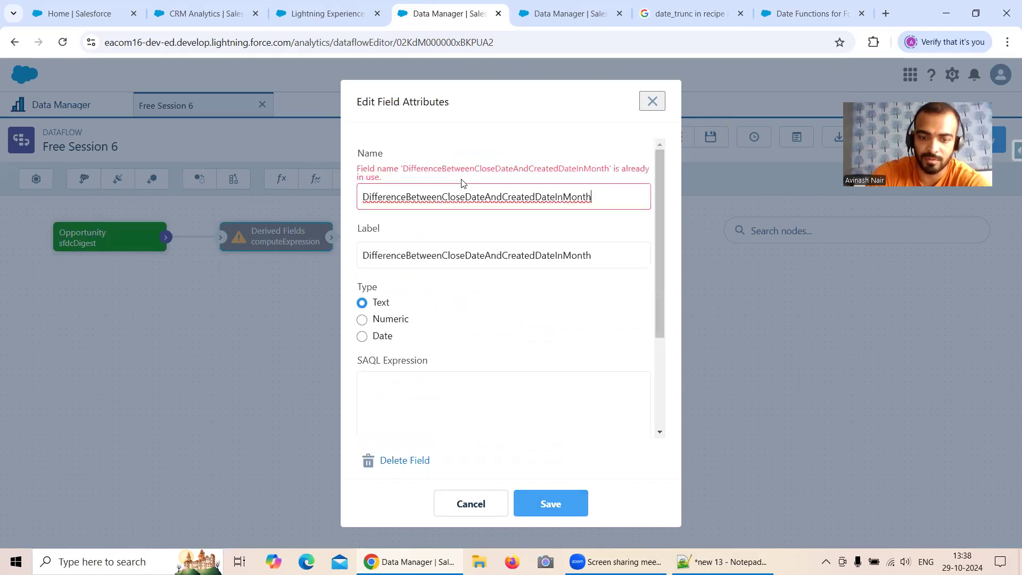
key("BackSpace")
key("BackSpace")
key("BackSpace")
key("BackSpace")
key("BackSpace")
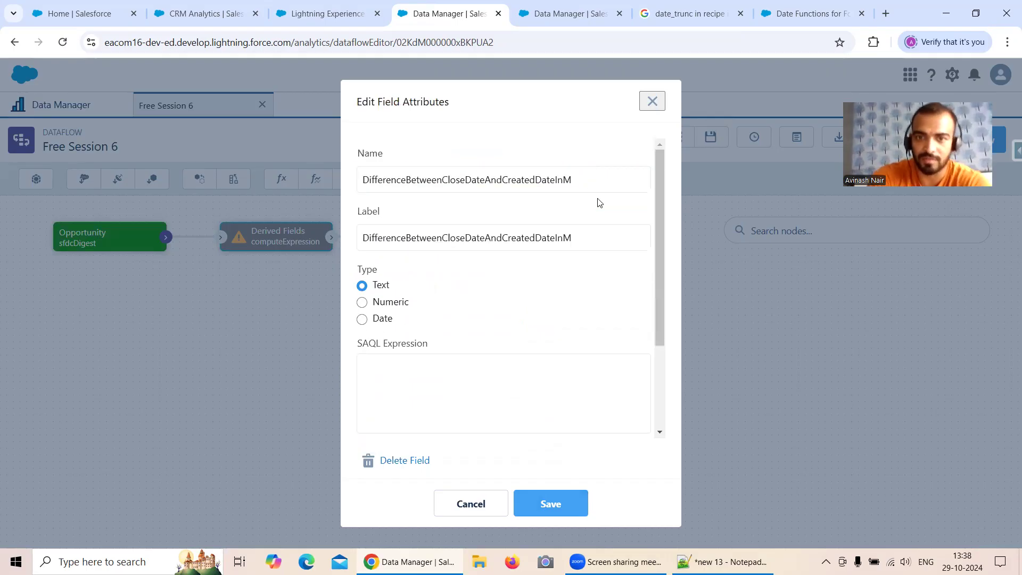
type("Week")
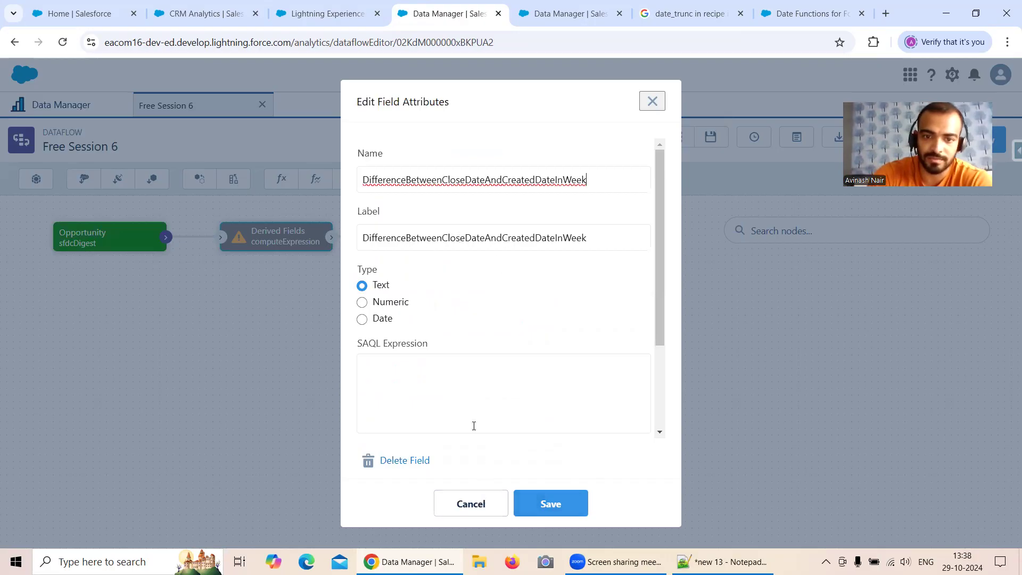
Make the week difference field Numeric with precision 10 and scale 0, and save it
left_click(362, 302)
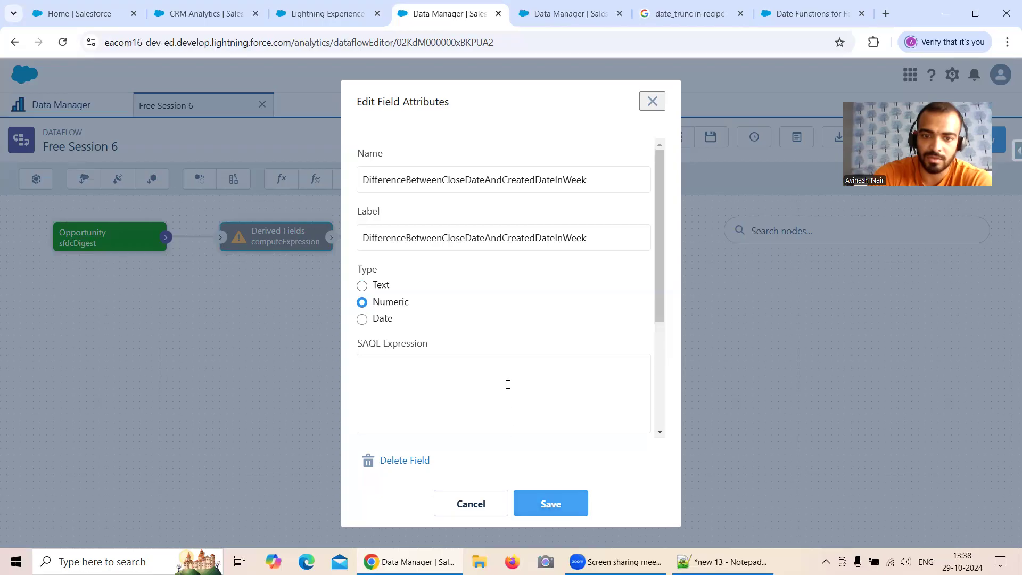
scroll(502, 382, "down", 4)
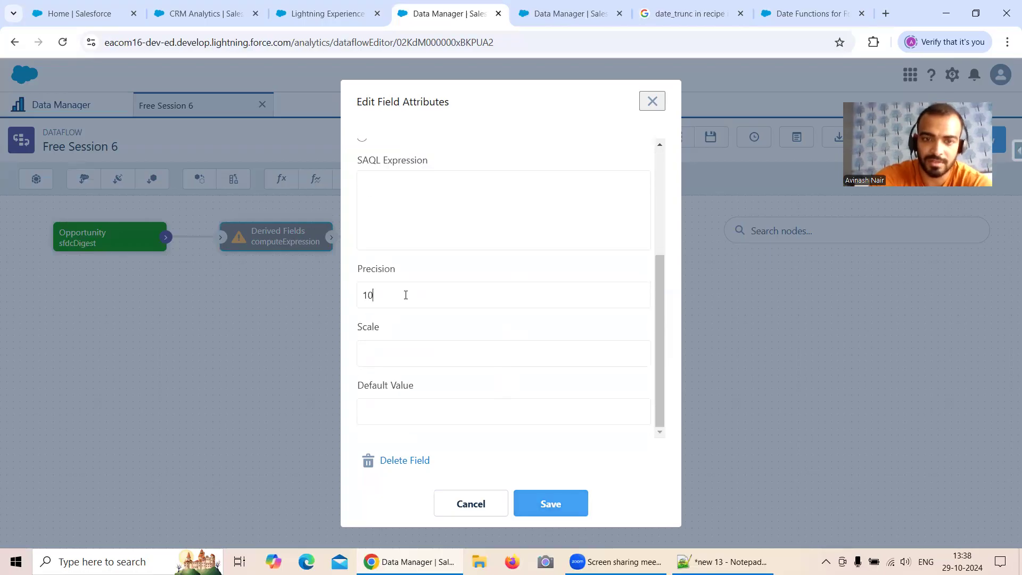
left_click(410, 350)
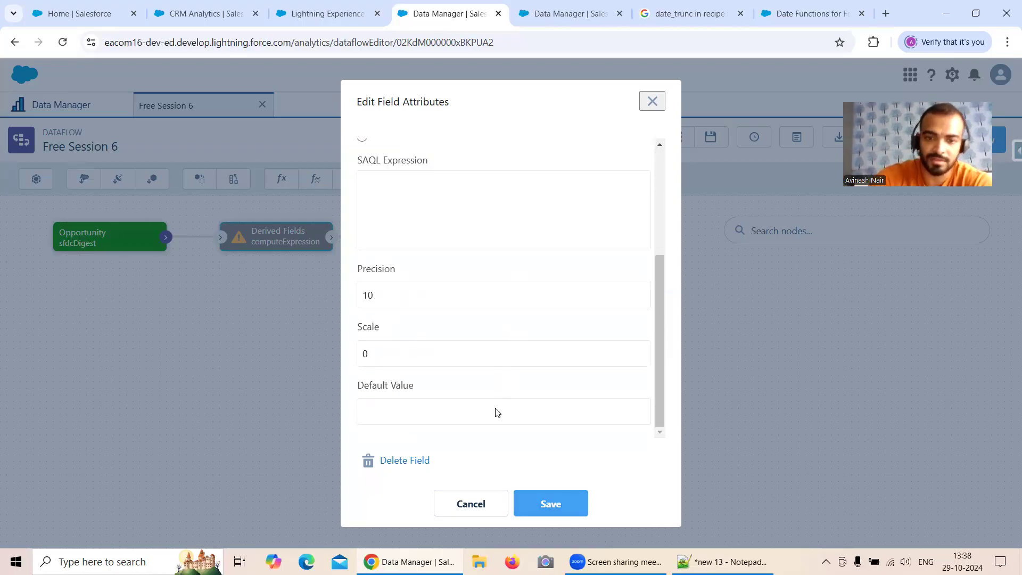
left_click(557, 502)
Copy the SAQL expression from the DifferenceBetweenCloseDateAndCreatedDateInMonth field and close that field
scroll(525, 331, "down", 5)
scroll(526, 331, "down", 3)
left_click(465, 387)
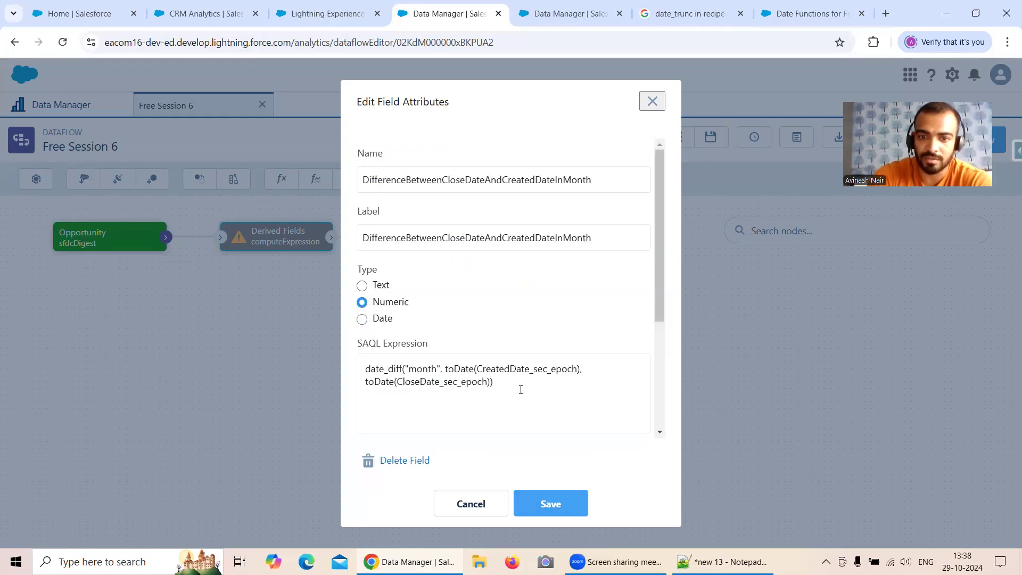
left_click_drag(520, 389, 346, 375)
key("ctrl+c")
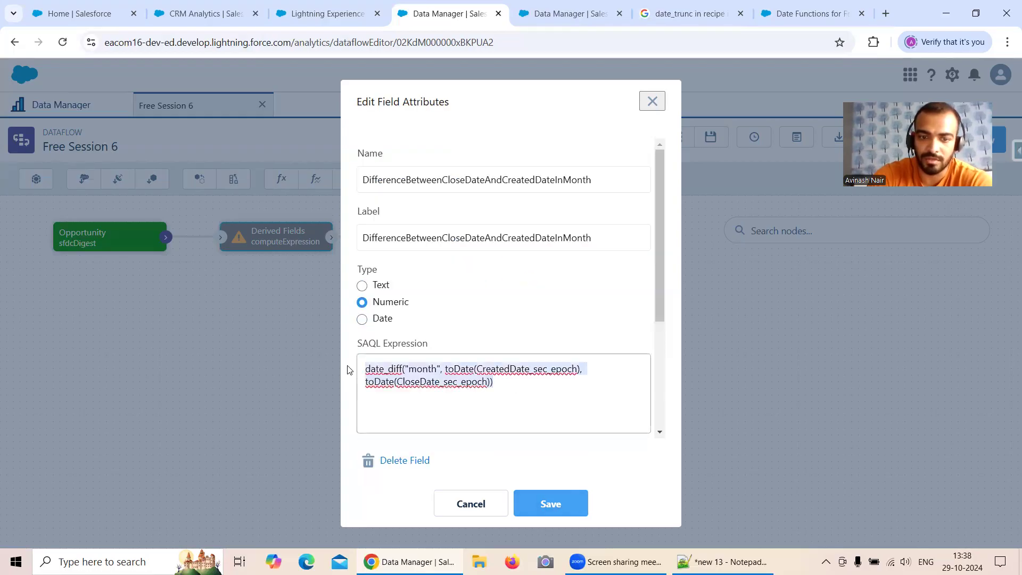
left_click(550, 502)
Give DifferenceBetweenCloseDateAndCreatedDateInWeek the copied date_diff expression with "week" as its interval, and save the field and the Derived Fields node
scroll(532, 402, "down", 5)
scroll(533, 402, "down", 3)
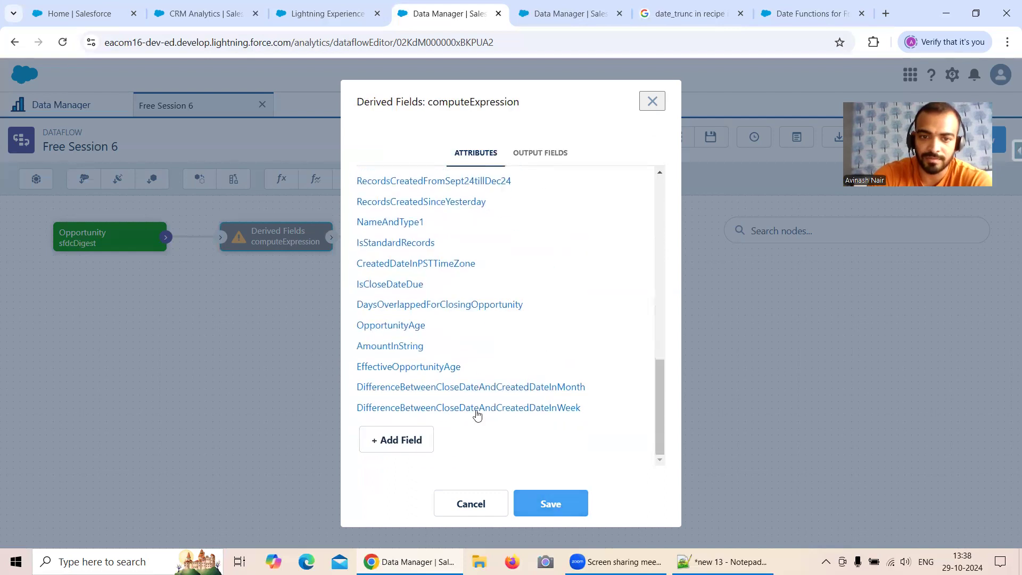
left_click(445, 410)
left_click(442, 367)
key("ctrl+v")
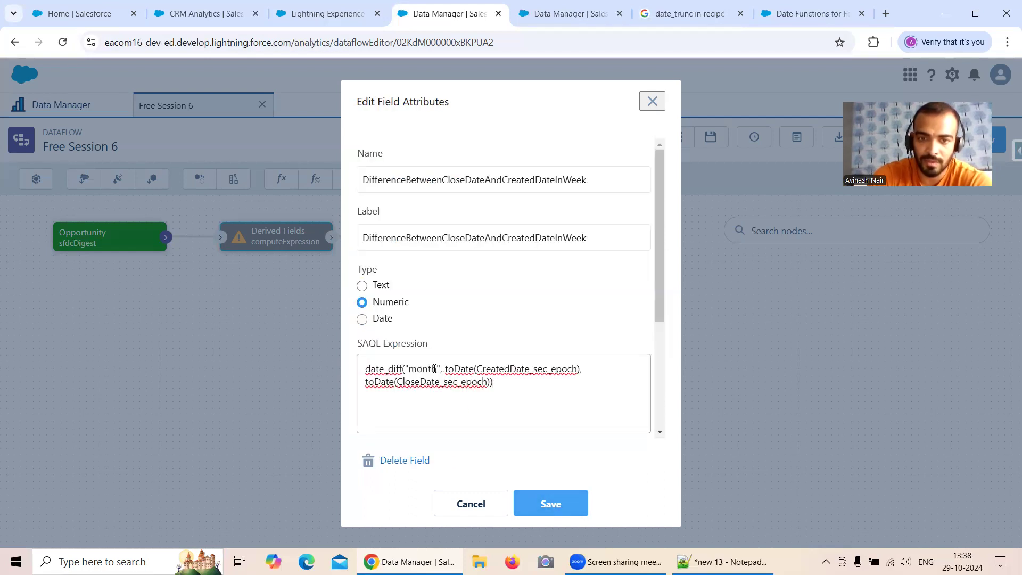
left_click_drag(437, 367, 409, 366)
key("BackSpace")
type("week")
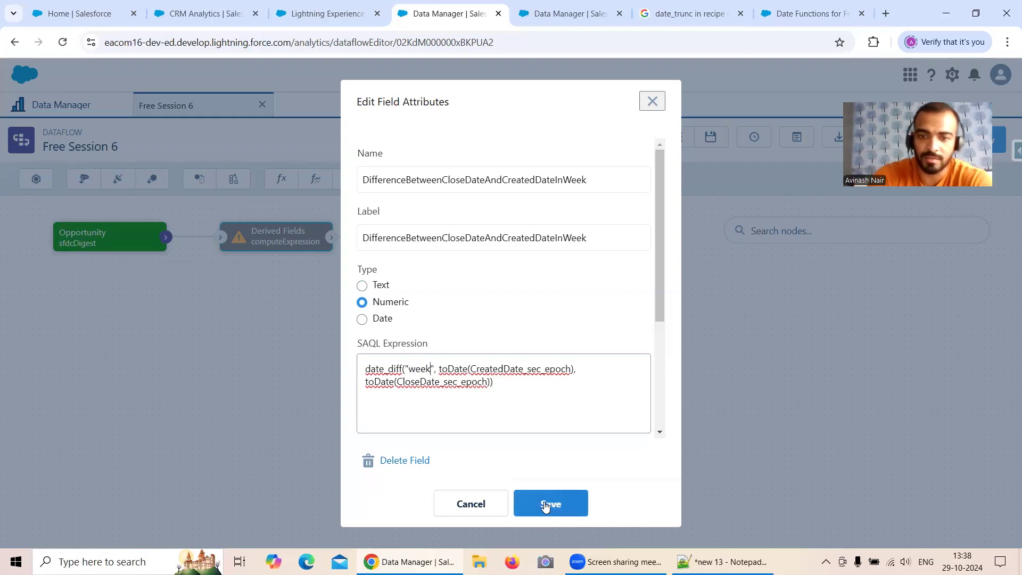
left_click(524, 504)
left_click(578, 503)
left_click(638, 419)
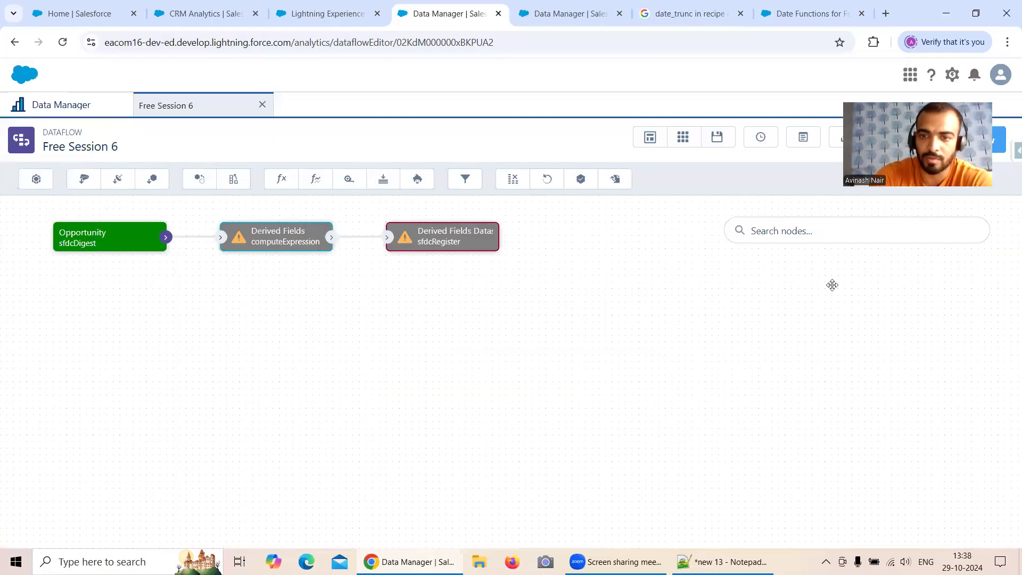
Update the Free Session 6 dataflow with the new fields, run it, and check its job in the data monitor
left_click(957, 140)
left_click(708, 349)
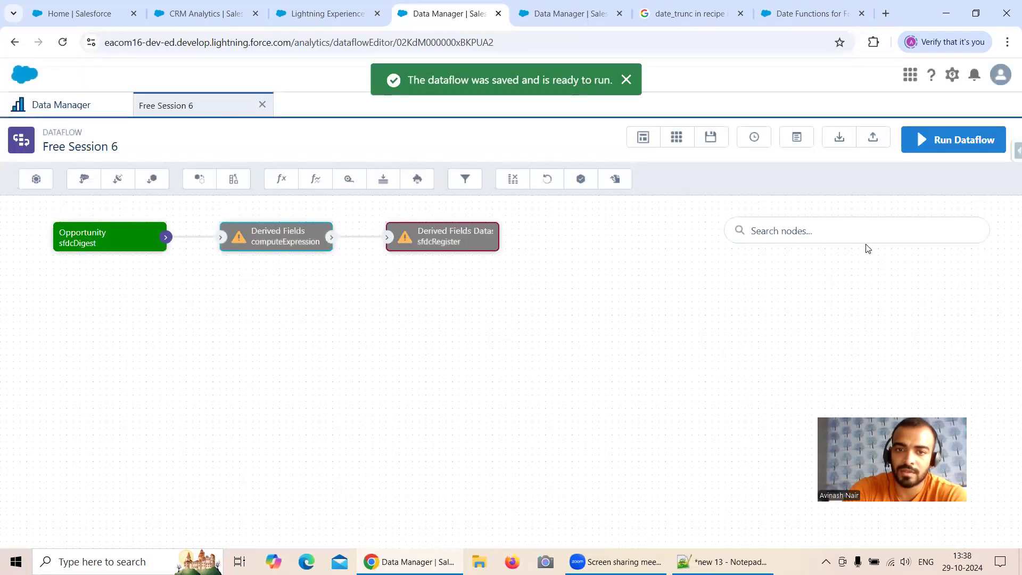
left_click(958, 152)
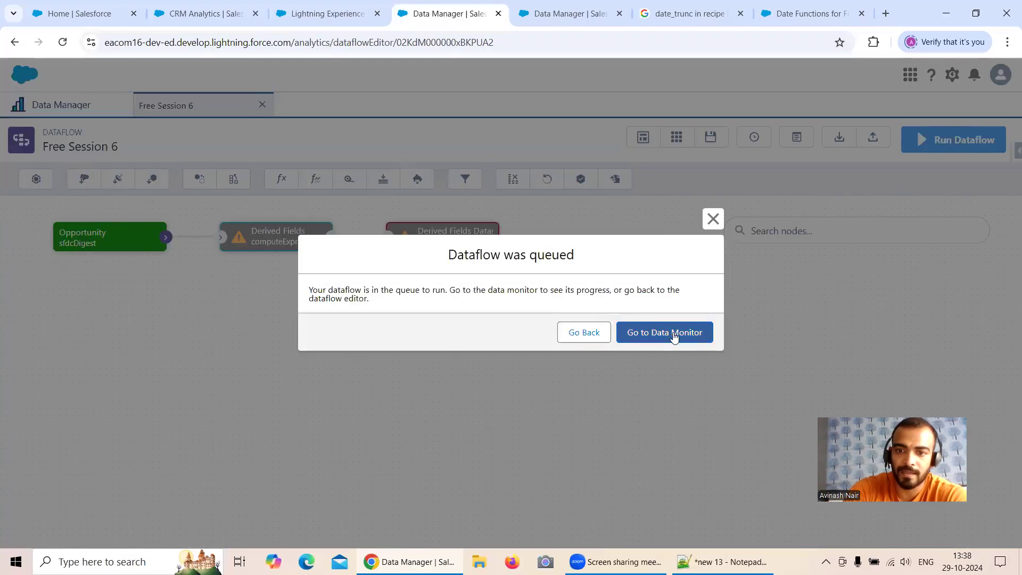
left_click(674, 335)
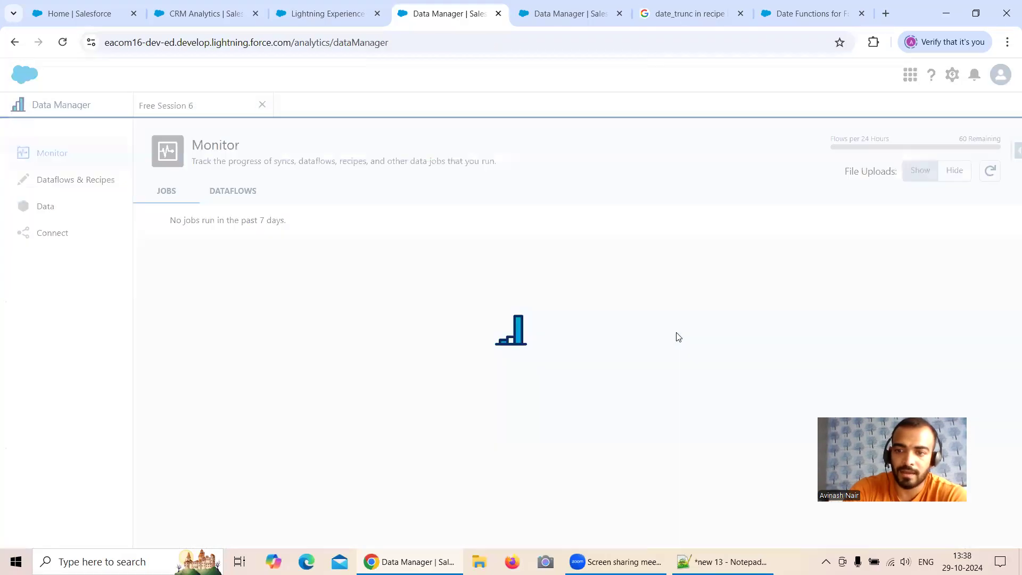
left_click(990, 171)
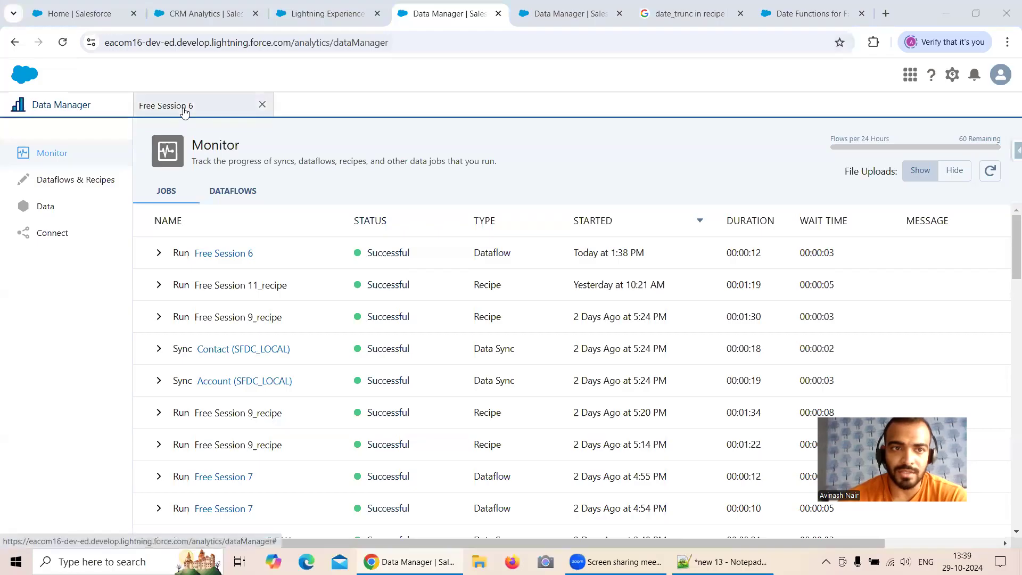
Switch to Analytics Studio, browse the saved lenses, and open the Default Fields from Opp lens
left_click(197, 14)
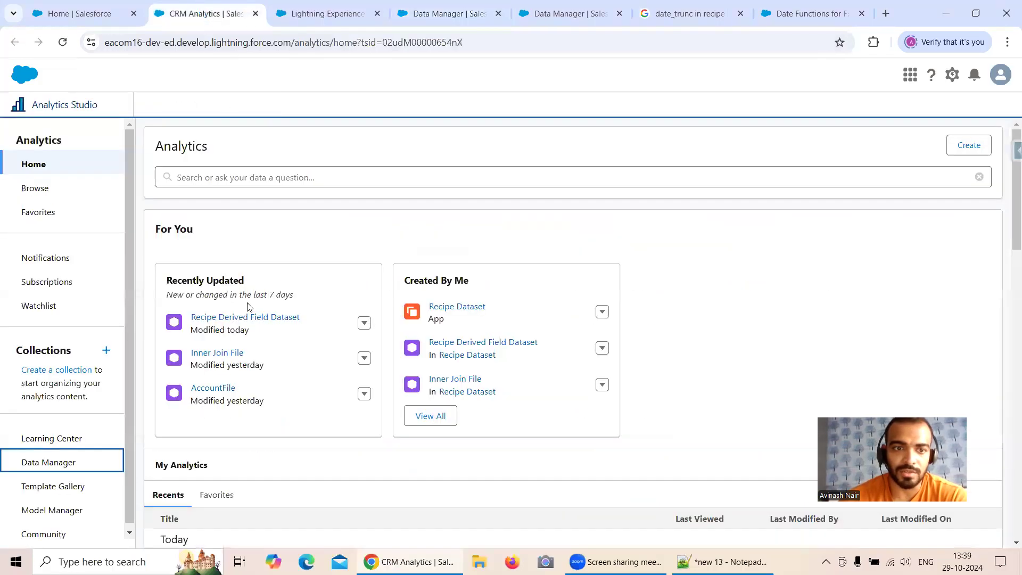
scroll(301, 288, "down", 1)
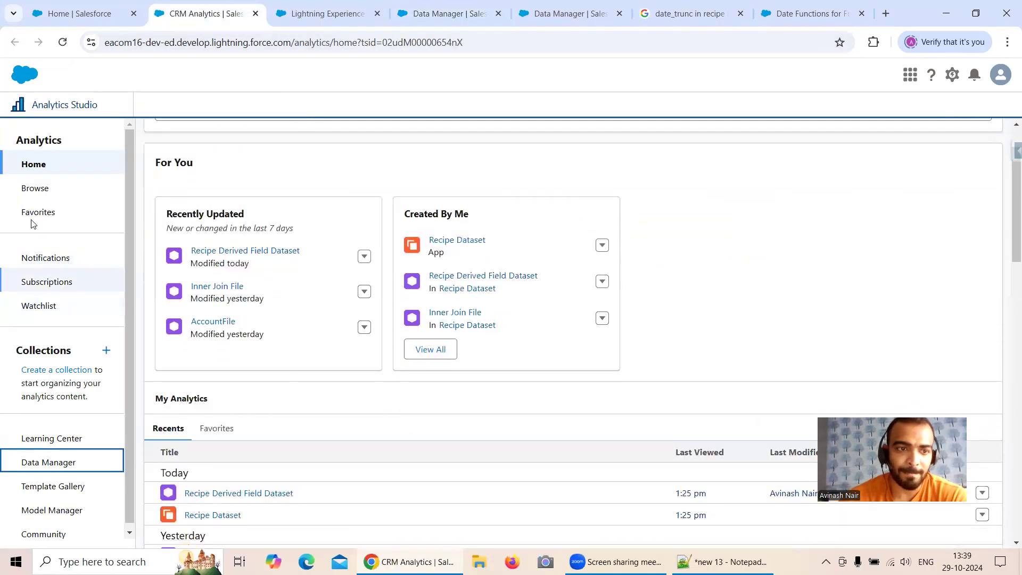
left_click(38, 193)
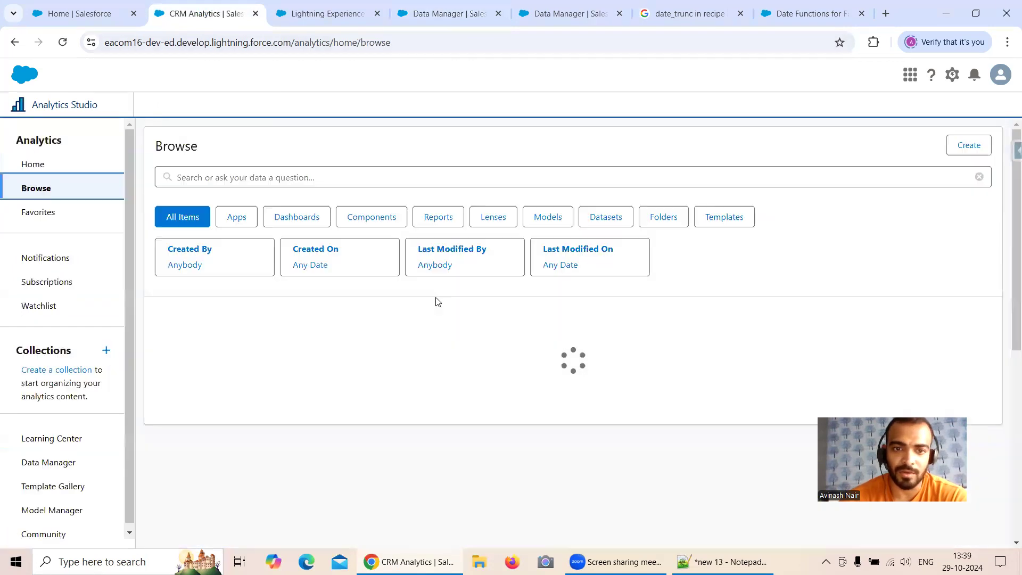
left_click(501, 216)
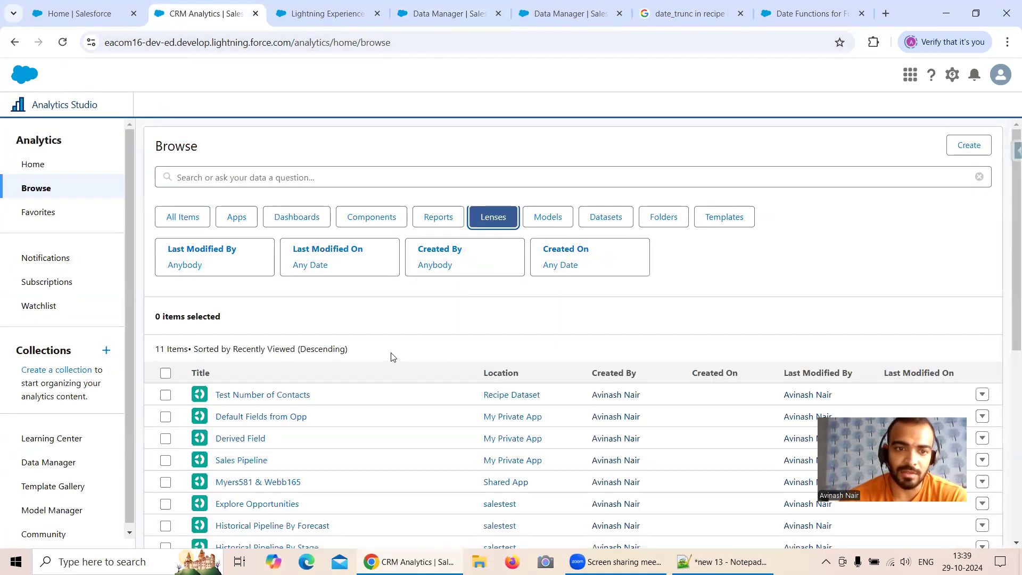
scroll(391, 356, "down", 1)
left_click(295, 352)
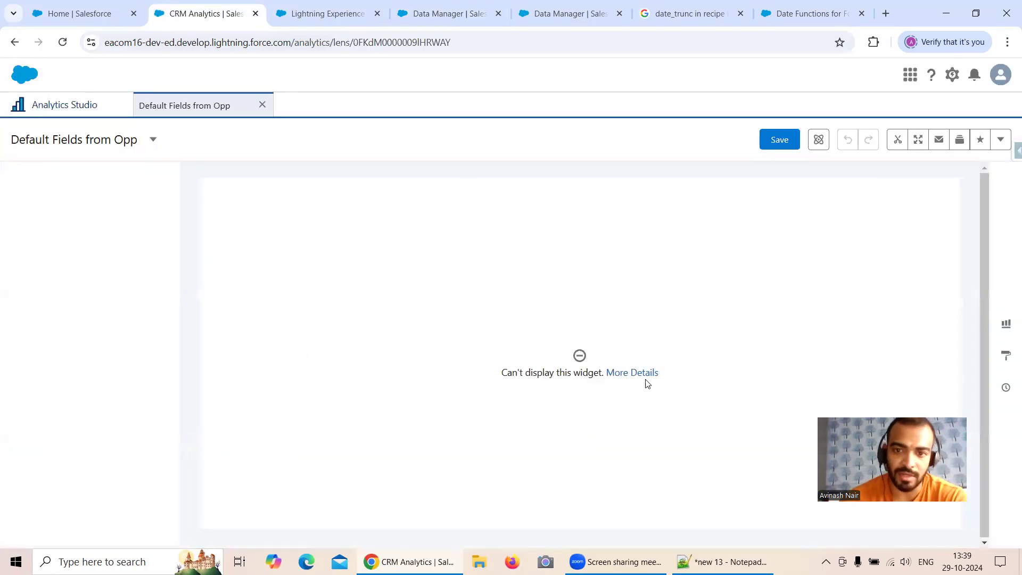
Read the details of why the lens widget can't be displayed, and close the lens
left_click(643, 373)
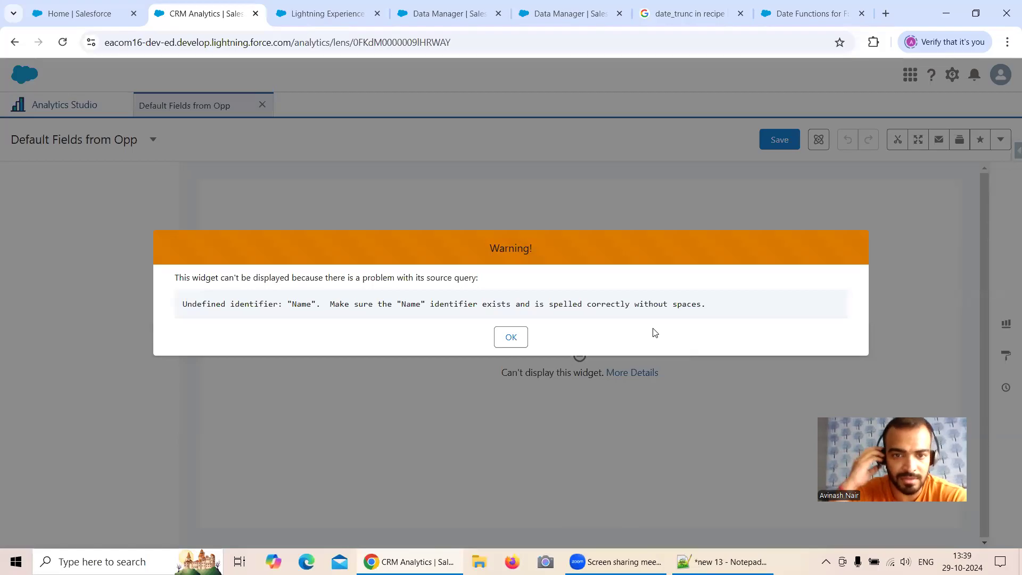
left_click(519, 340)
left_click(262, 105)
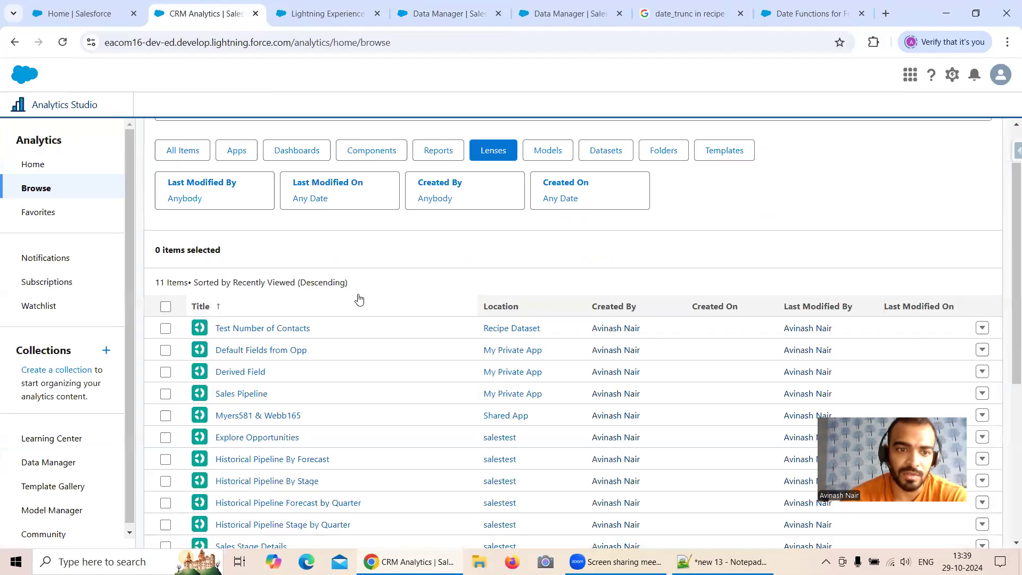
left_click(253, 371)
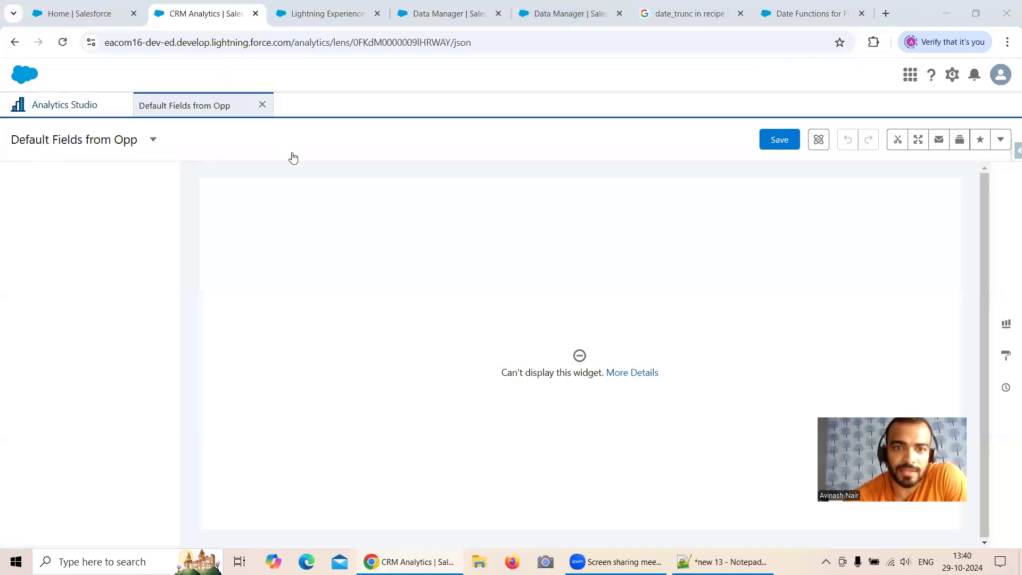
left_click(262, 105)
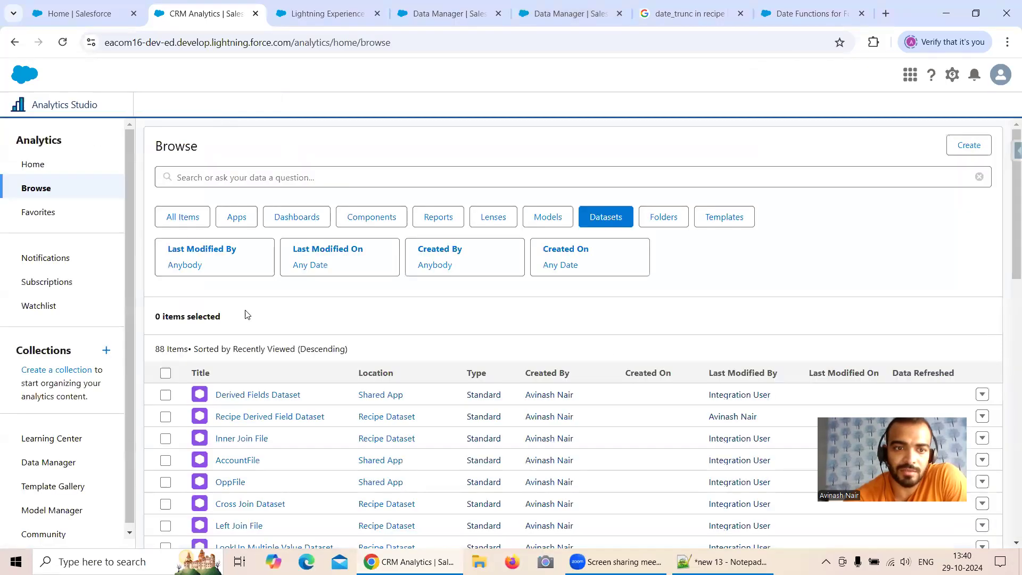
Explore the Derived Fields Dataset in a new lens and show it as a values table
left_click(257, 394)
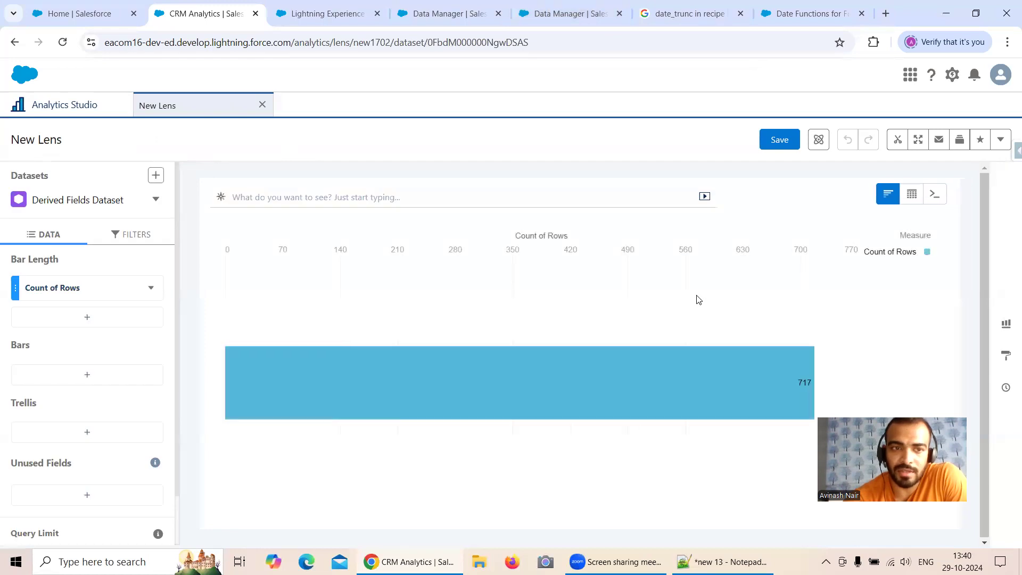
left_click(911, 194)
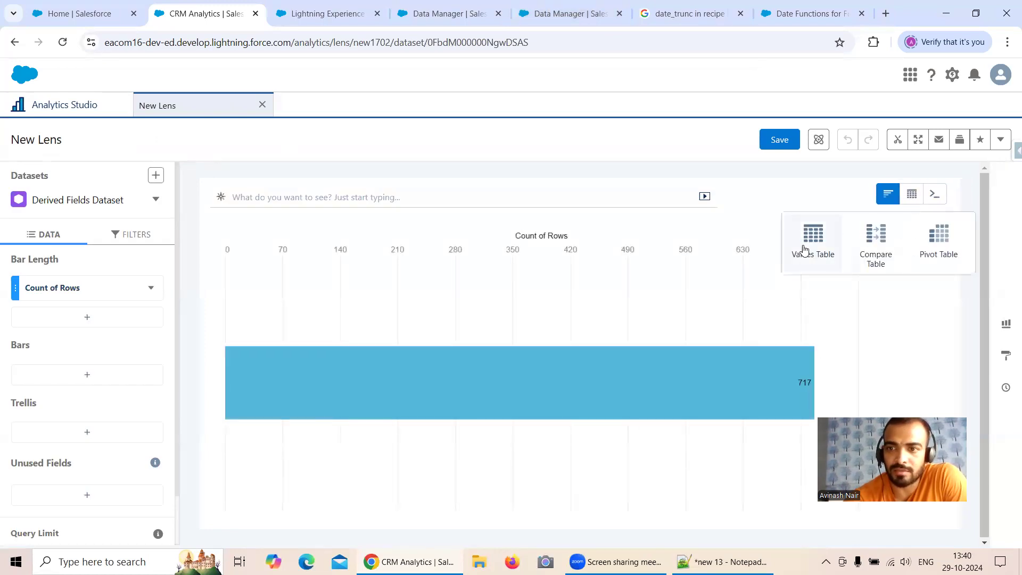
left_click(811, 241)
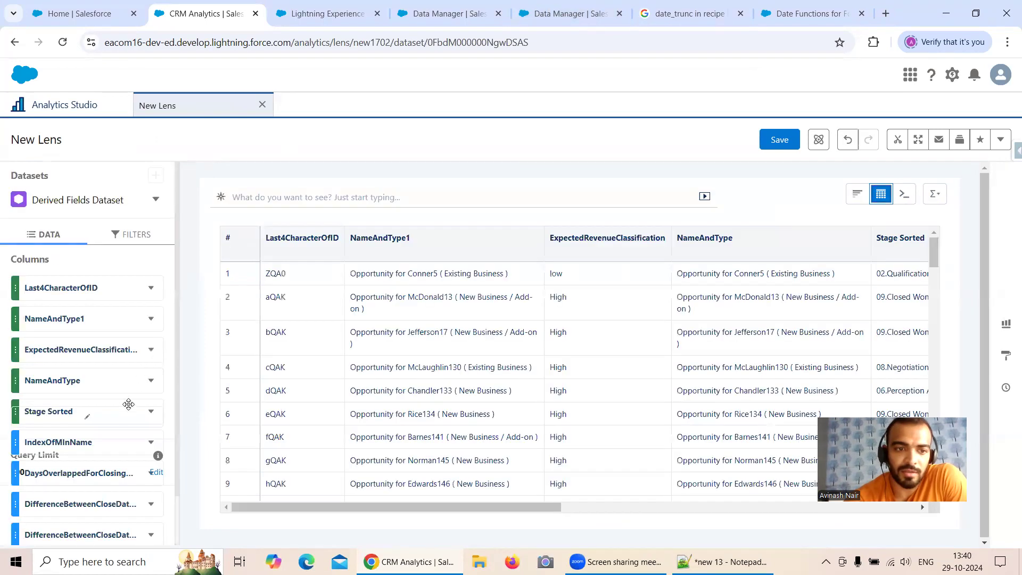
Edit the table's column selection and deselect all measure columns, including EffectiveOpportunityAge and IndexOfMInName
scroll(128, 399, "down", 3)
left_click(96, 485)
left_click(259, 296)
left_click(257, 389)
left_click(261, 413)
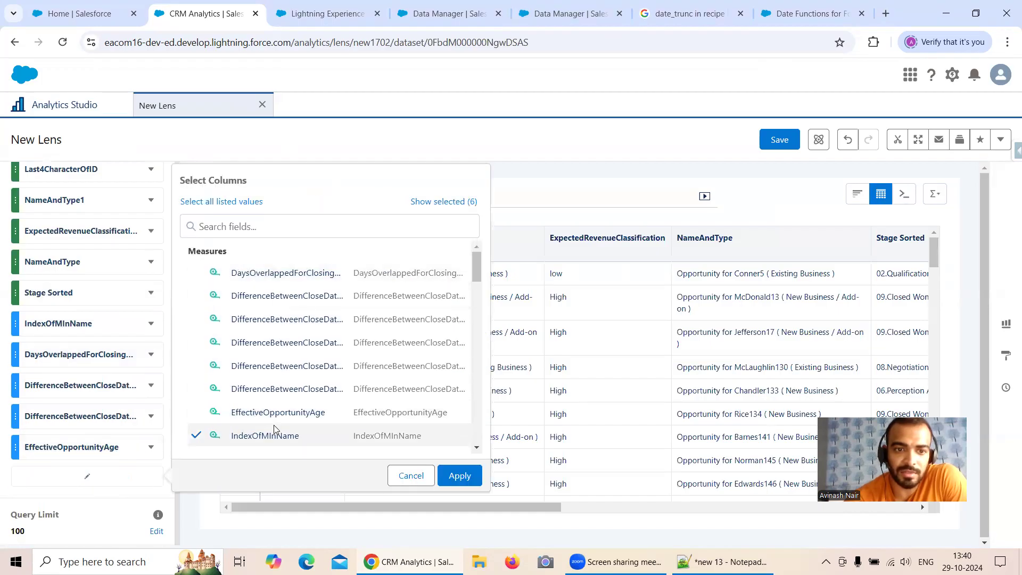
scroll(274, 424, "down", 1)
left_click(264, 368)
Limit the list to selected columns and deselect all dimension columns except Last4CharacterOfID
scroll(288, 378, "down", 1)
scroll(463, 317, "down", 2)
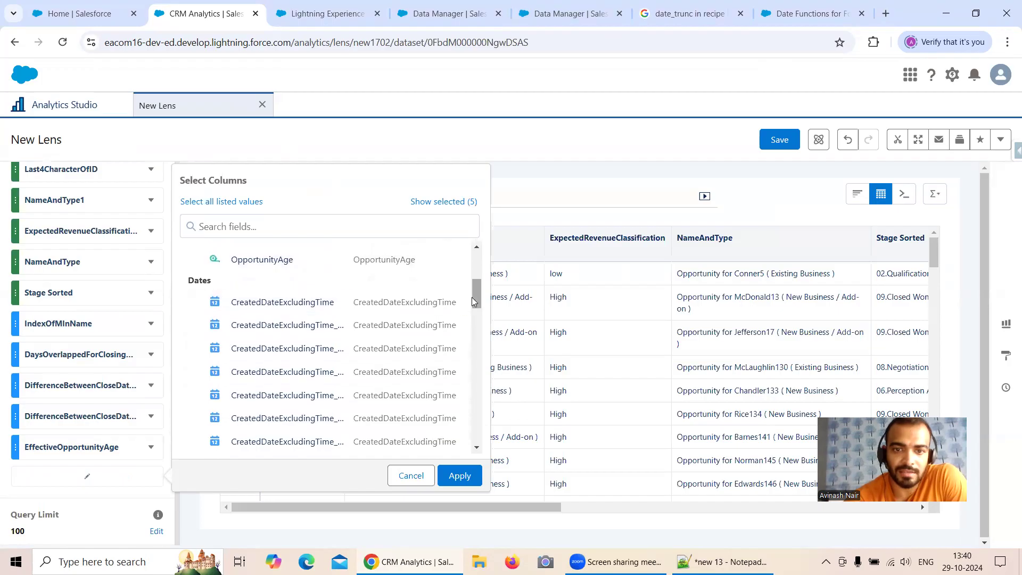
scroll(468, 314, "up", 5)
left_click(444, 201)
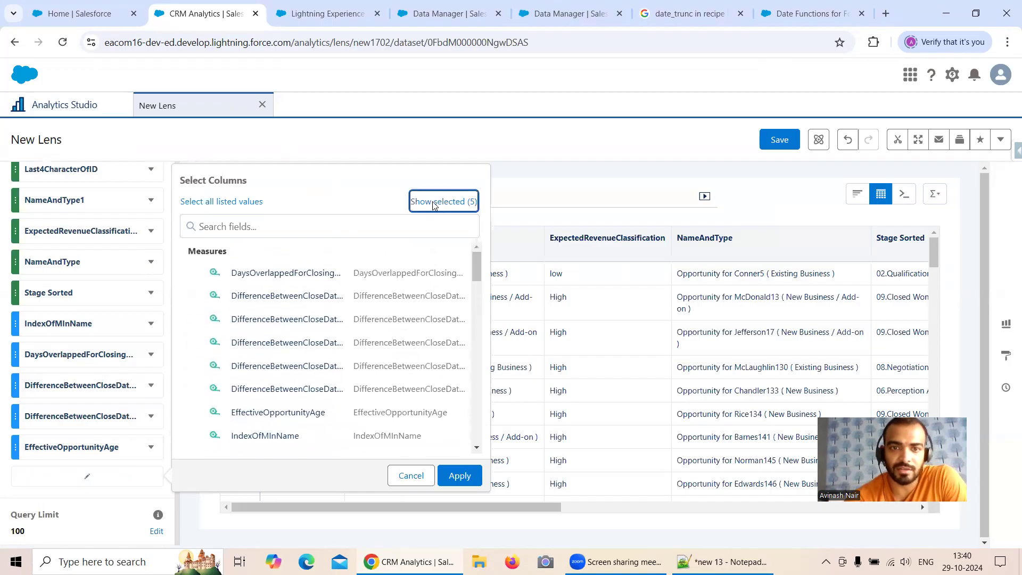
left_click(287, 272)
left_click(282, 318)
left_click(281, 309)
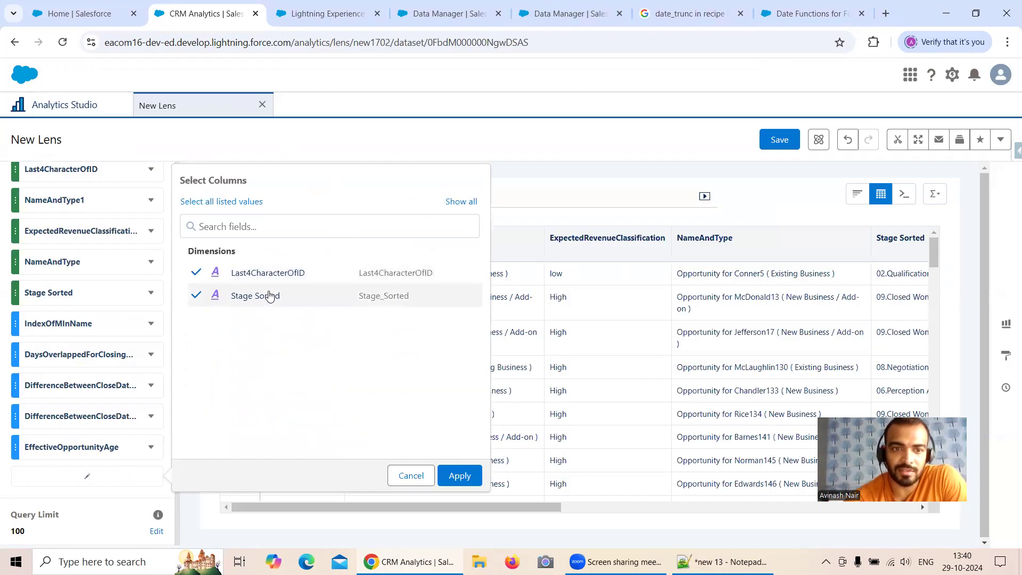
left_click(269, 295)
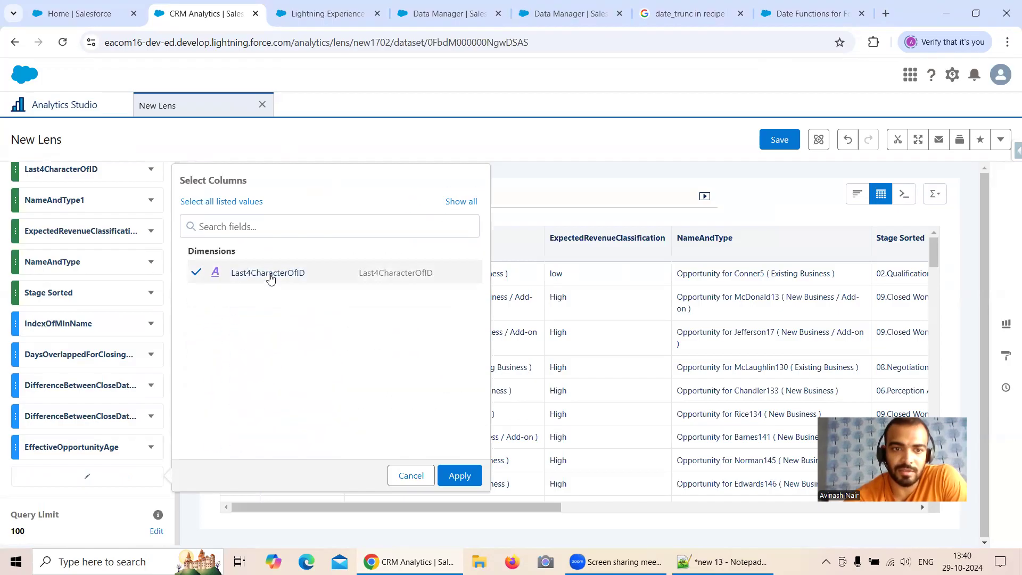
Show all available columns again, search them for "CreaTedDa", and look through the matching created date fields
left_click(450, 202)
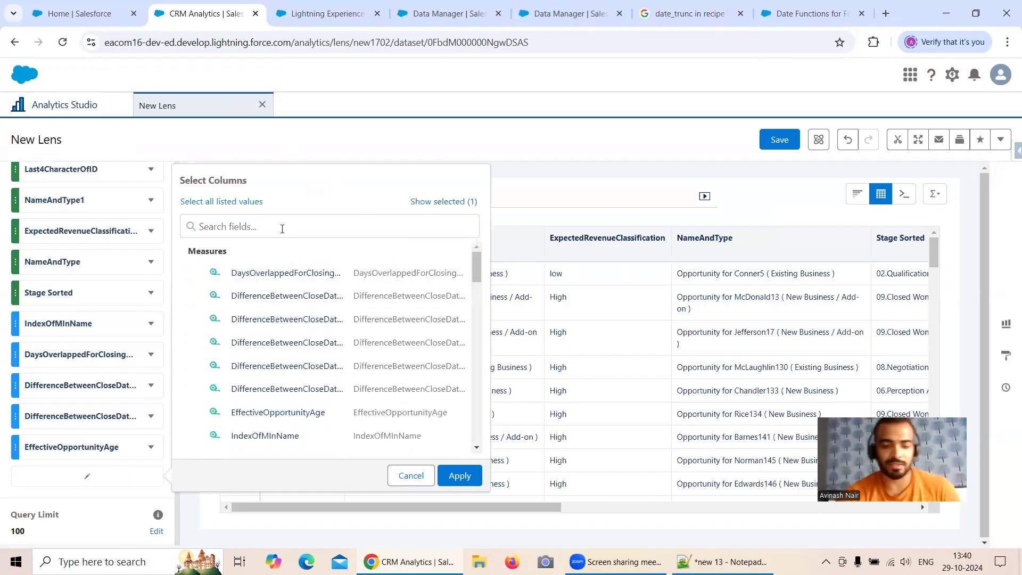
type("Crea")
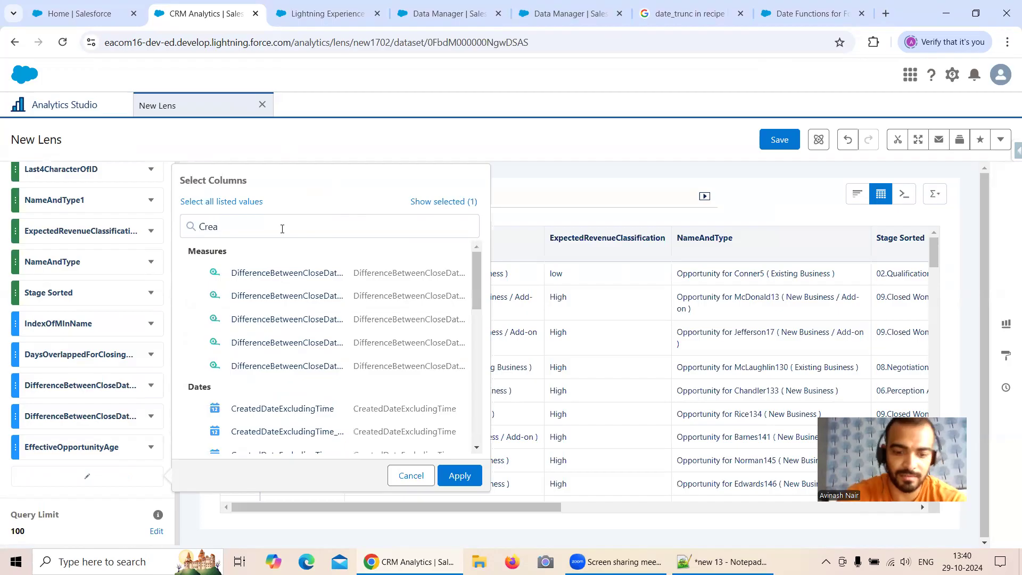
type("TedDa")
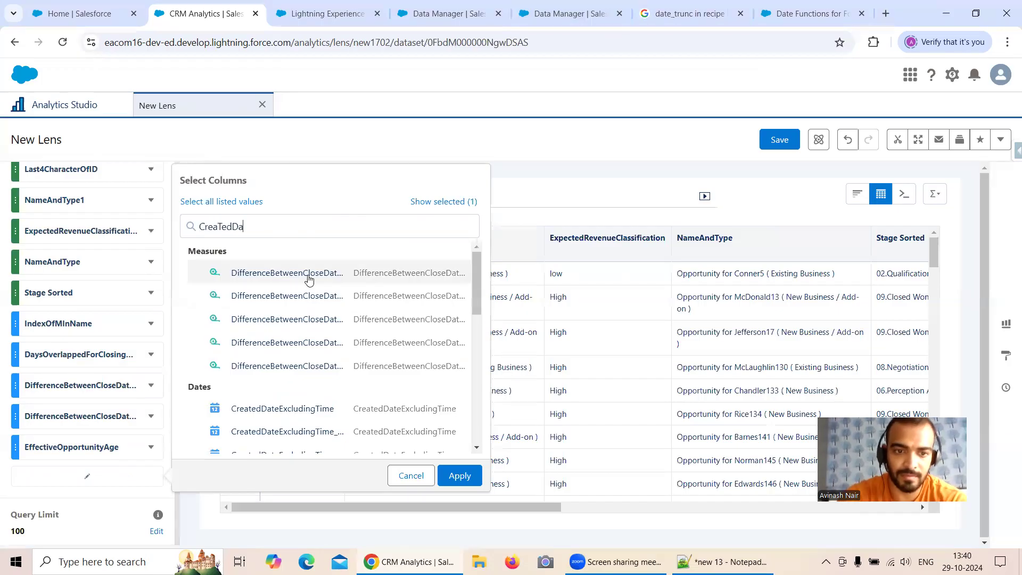
scroll(312, 282, "down", 3)
scroll(312, 282, "down", 3)
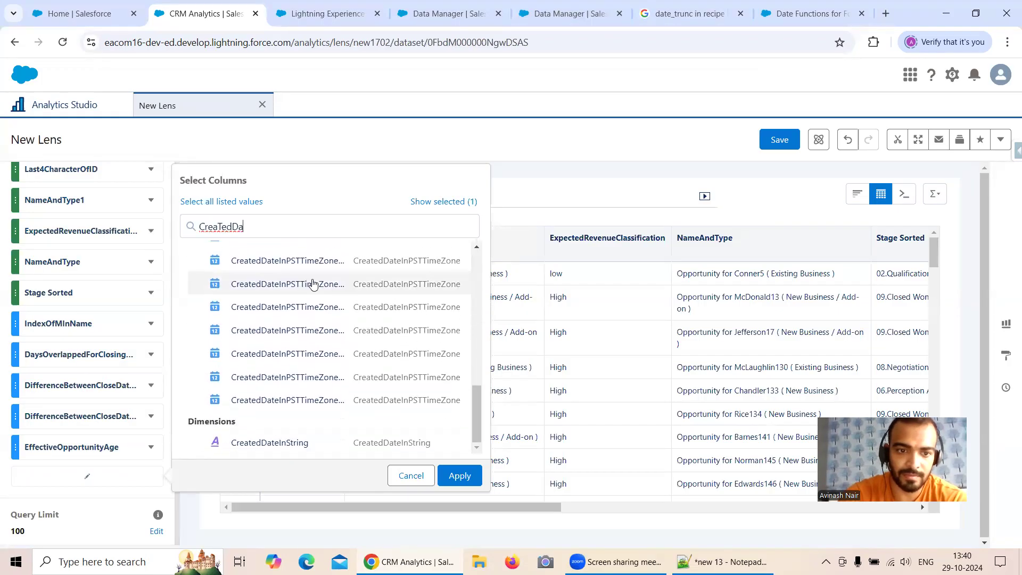
scroll(322, 331, "up", 4)
scroll(322, 331, "up", 3)
left_click_drag(246, 227, 200, 228)
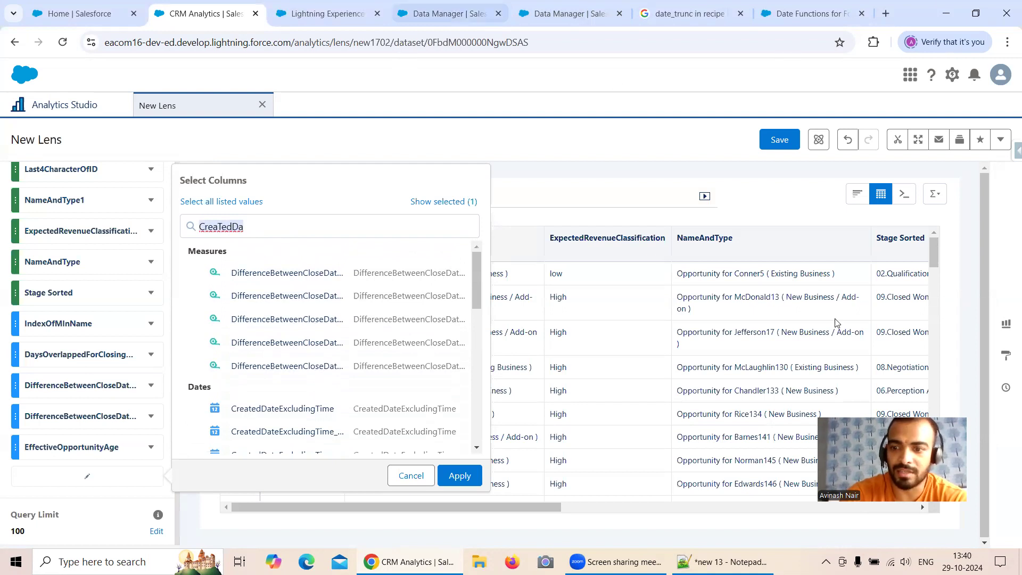
Return to the Free Session 6 dataflow in Data Manager, reopen its Derived Fields node, and save the node again
left_click(543, 20)
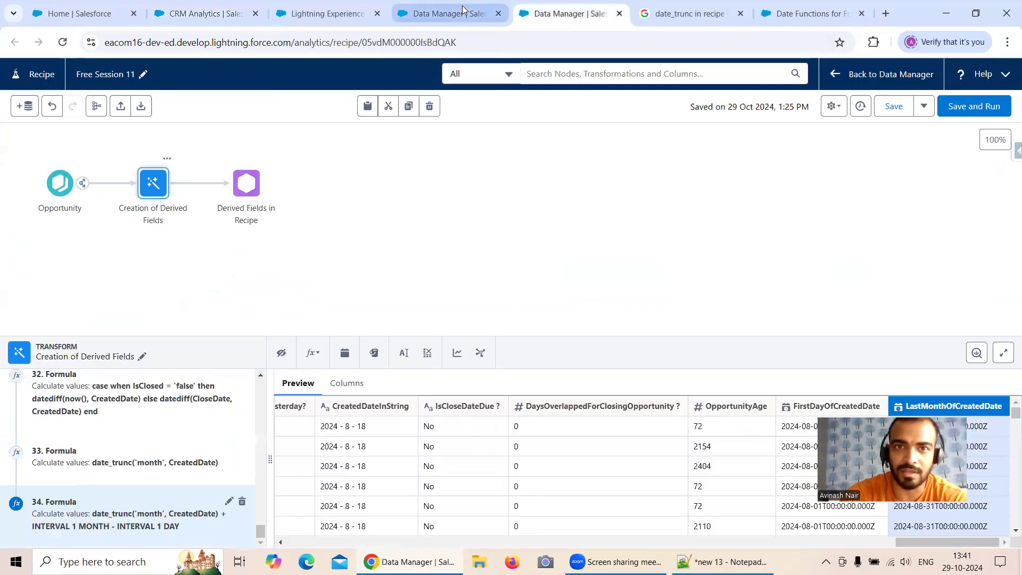
left_click(485, 19)
left_click(164, 106)
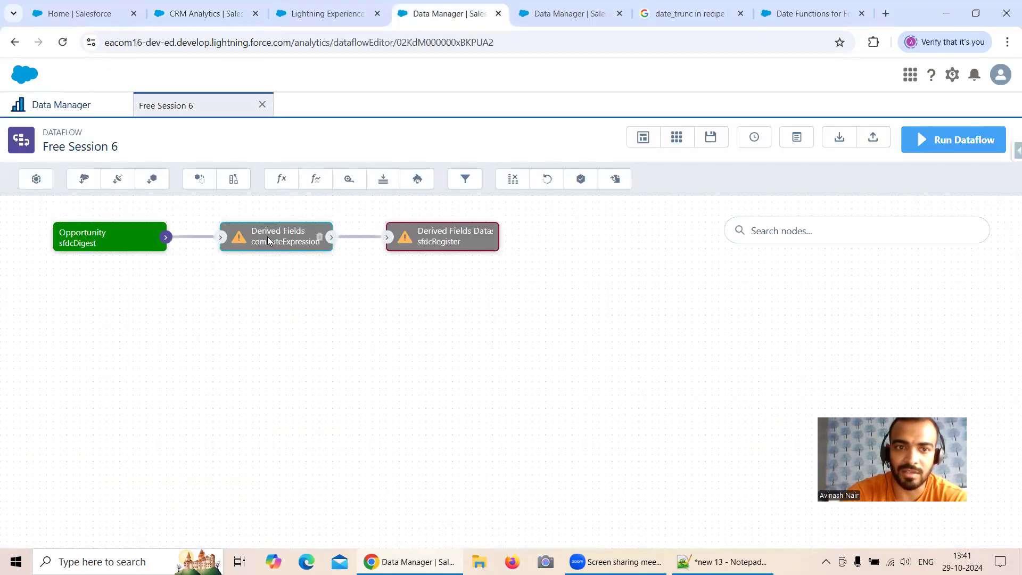
left_click(298, 238)
left_click(362, 296)
left_click(552, 504)
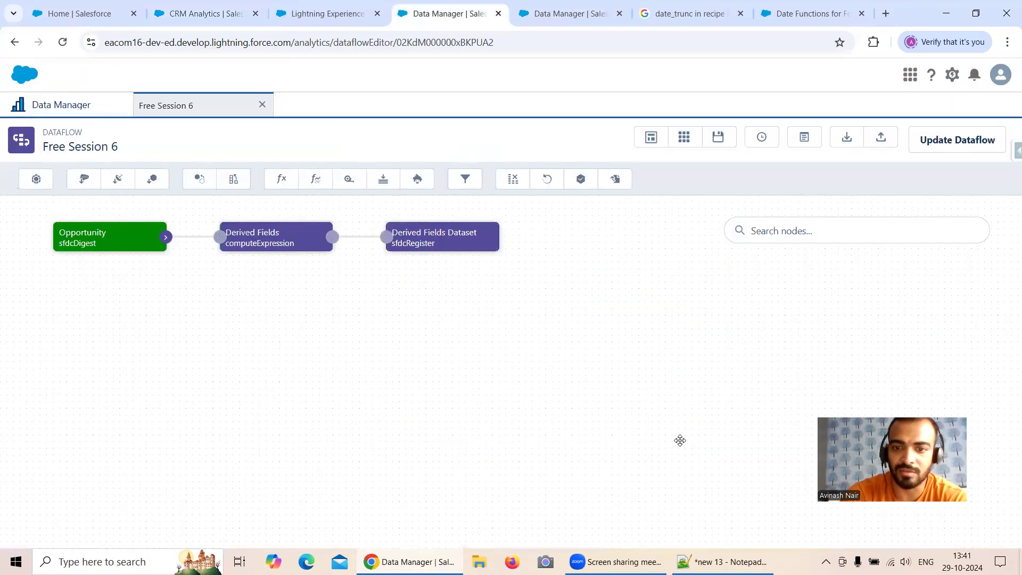
Update and rerun the Free Session 6 dataflow, and refresh the job list in the data monitor
left_click(952, 142)
left_click(662, 354)
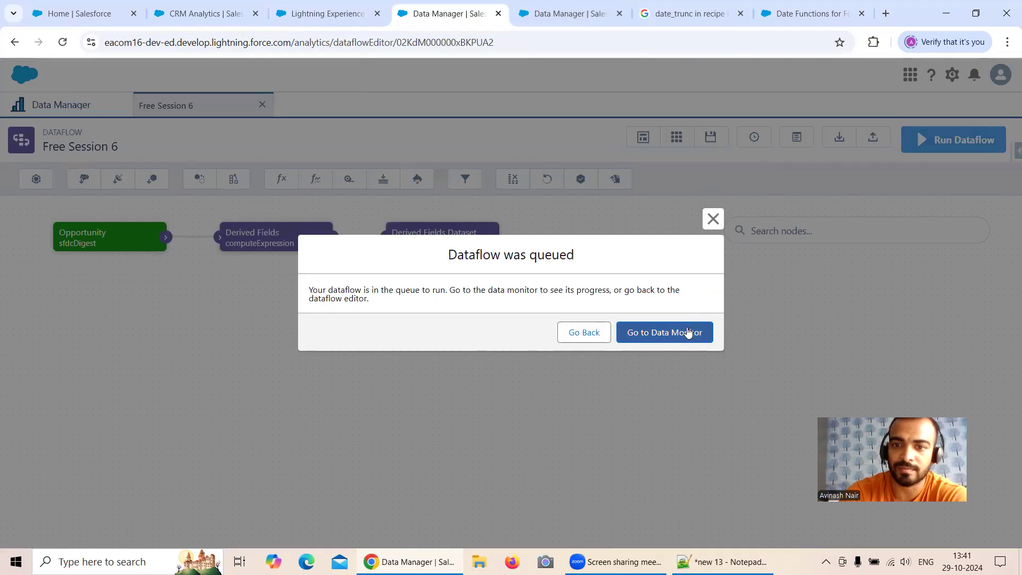
left_click(685, 331)
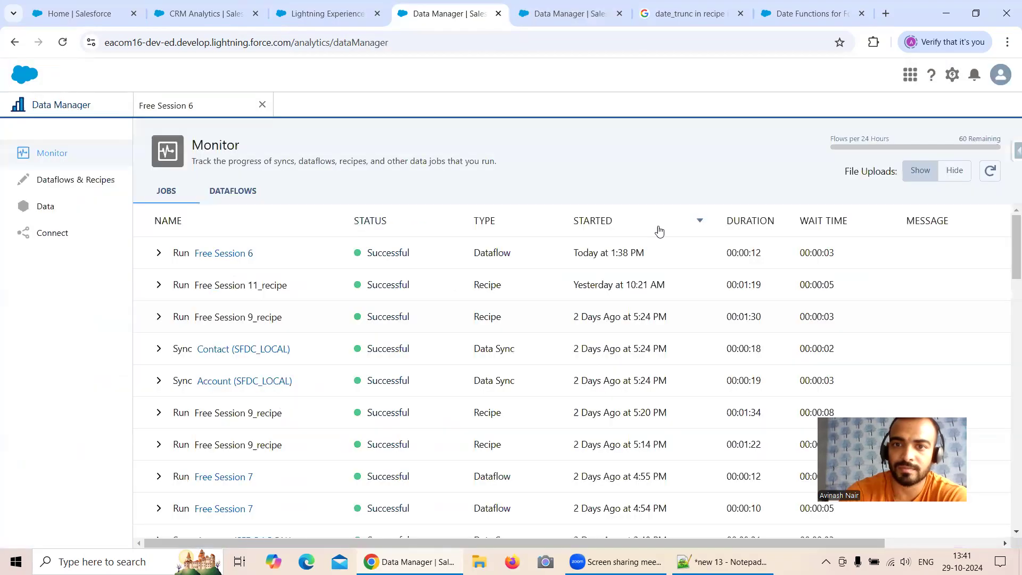
left_click(990, 170)
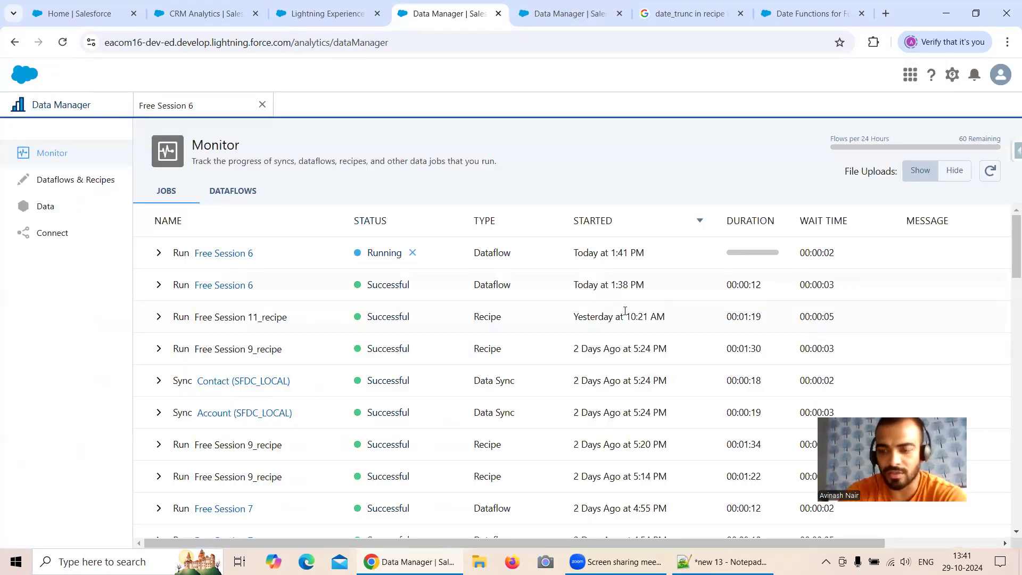